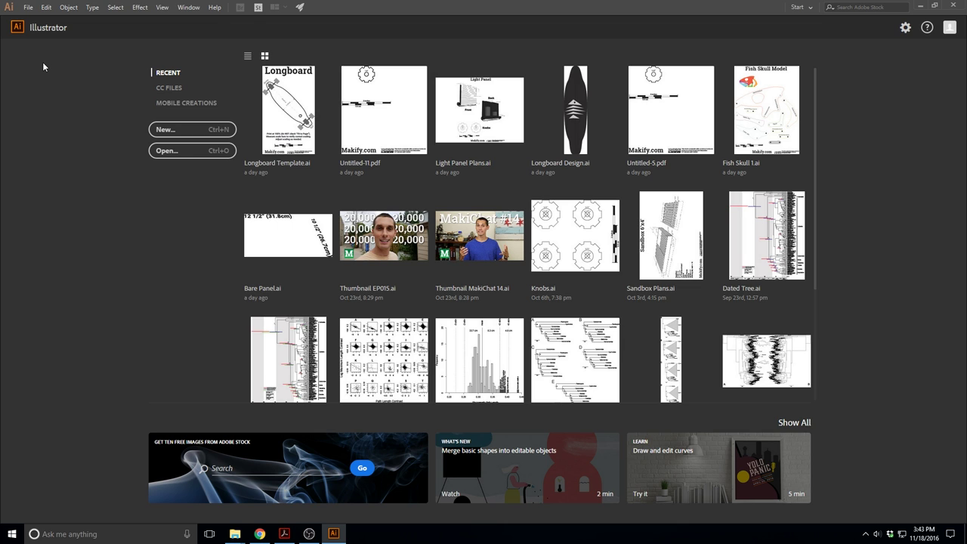
- Create a new Letter print document, 8.5 by 11 in, with its units set to inches
click(29, 8)
click(39, 20)
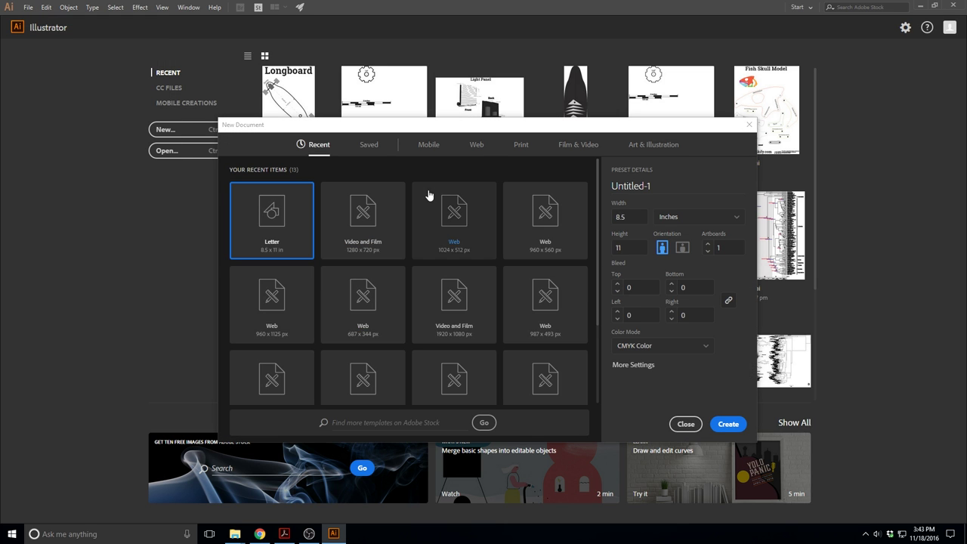
click(521, 147)
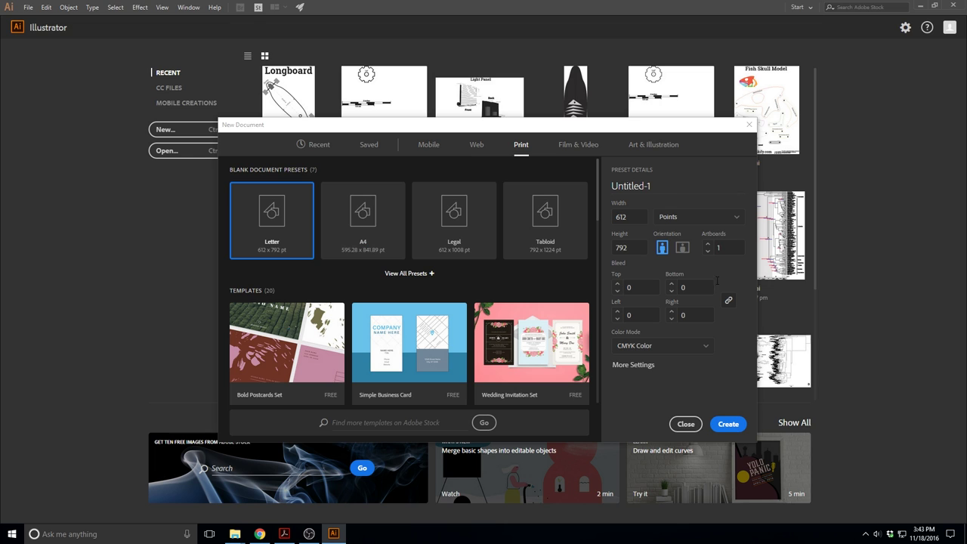
click(736, 218)
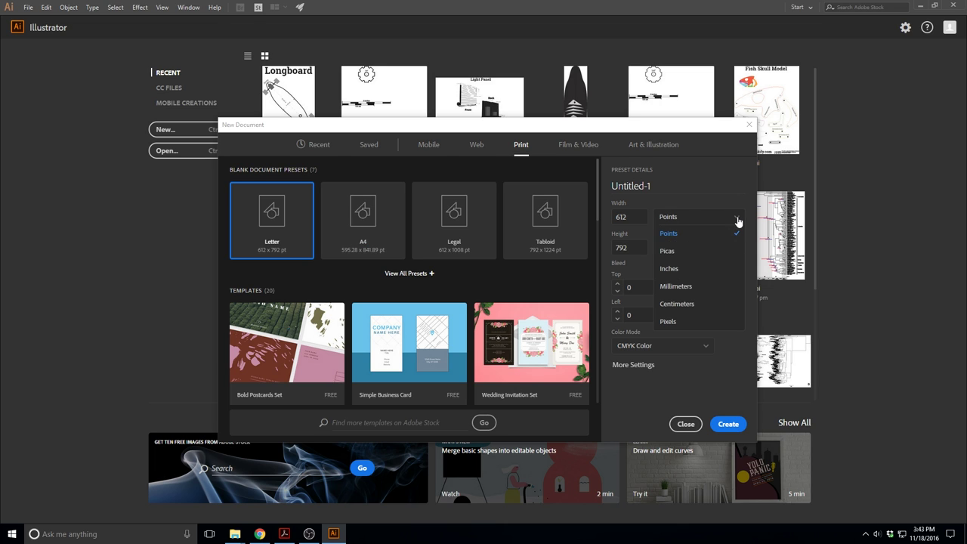
click(671, 270)
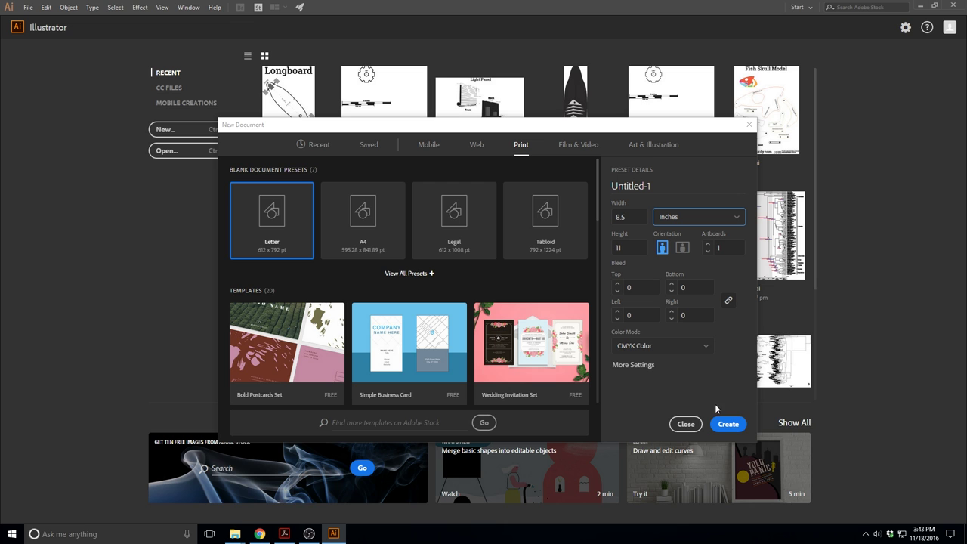
click(728, 424)
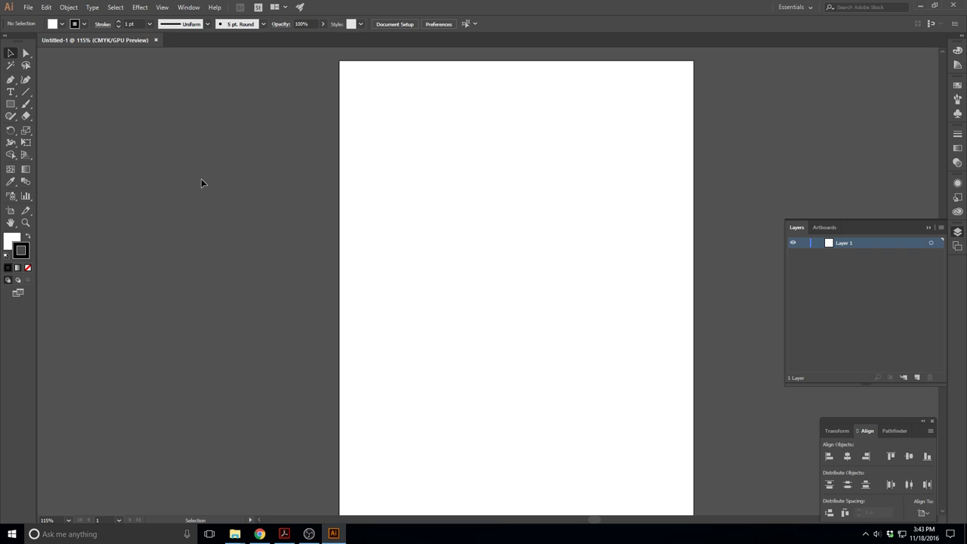
- Draw a rectangle about 1.07 in wide and 2.83 in high in the upper middle part of the artboard
click(12, 106)
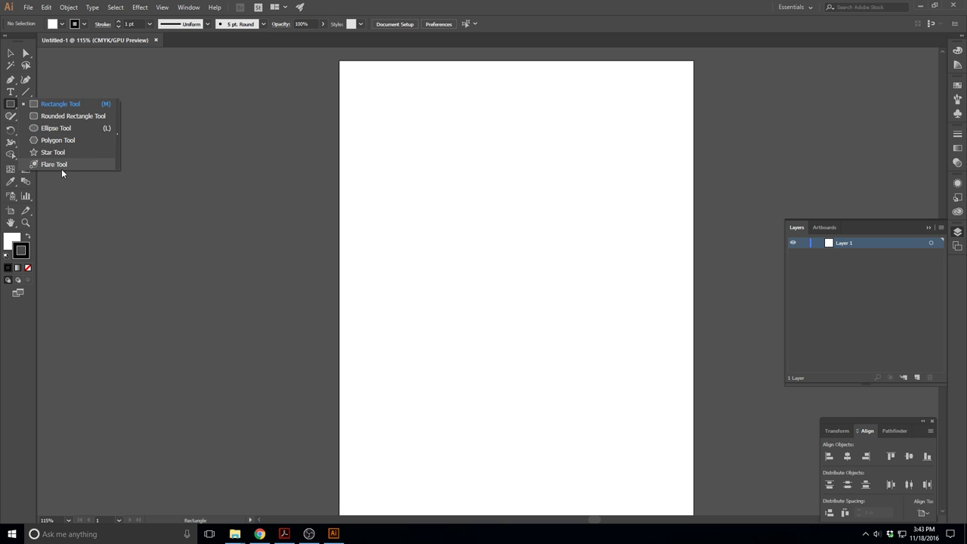
click(55, 104)
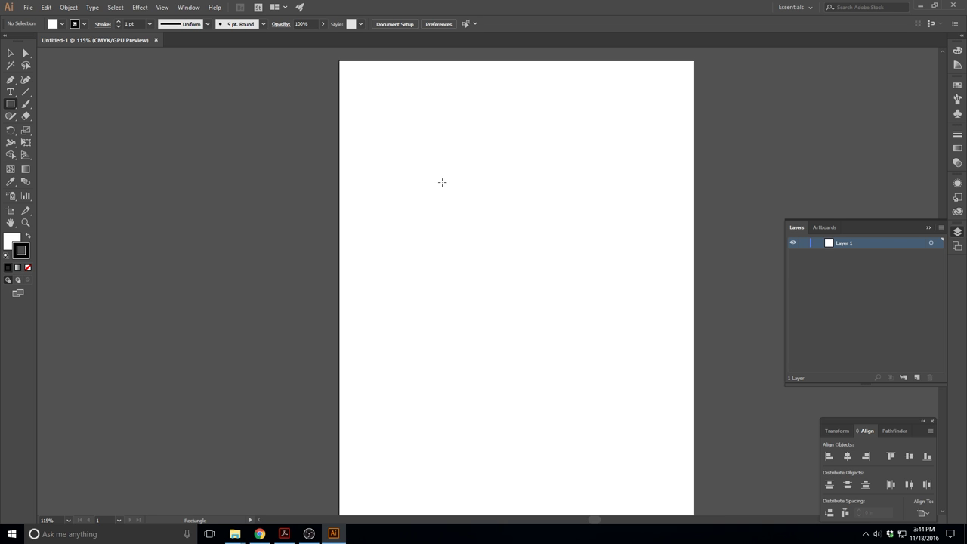
drag(448, 184, 493, 302)
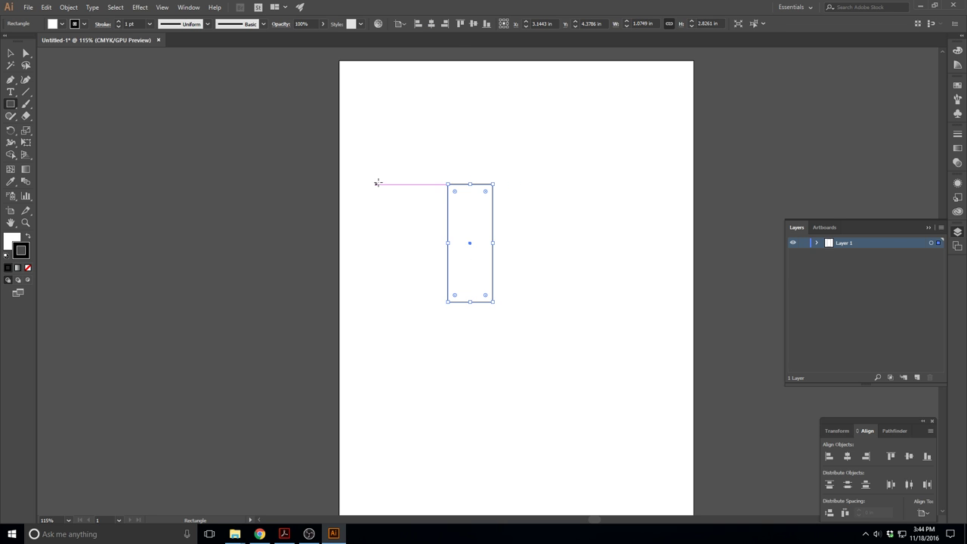
click(11, 53)
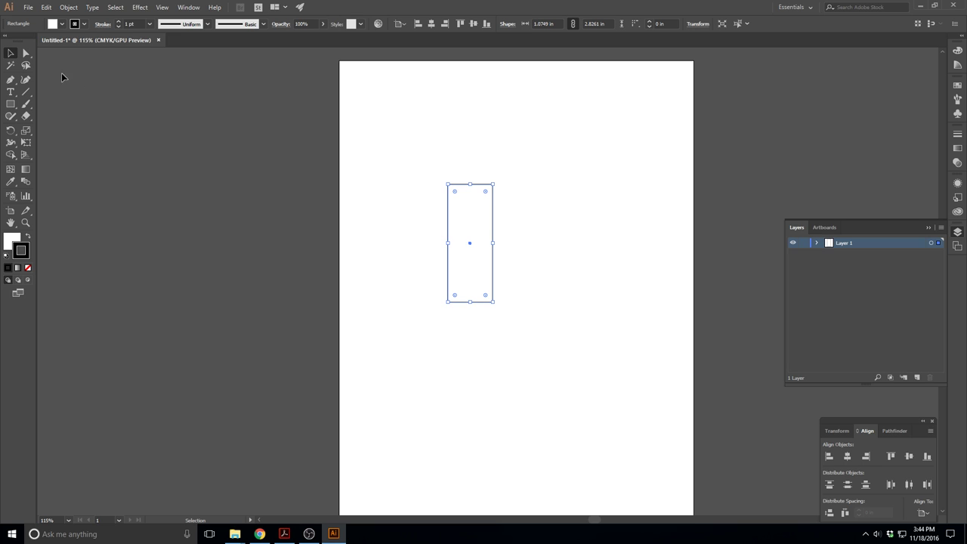
- Unlink the rectangle's width and height proportions and set it to 1 in high and 0.25 in wide
click(573, 26)
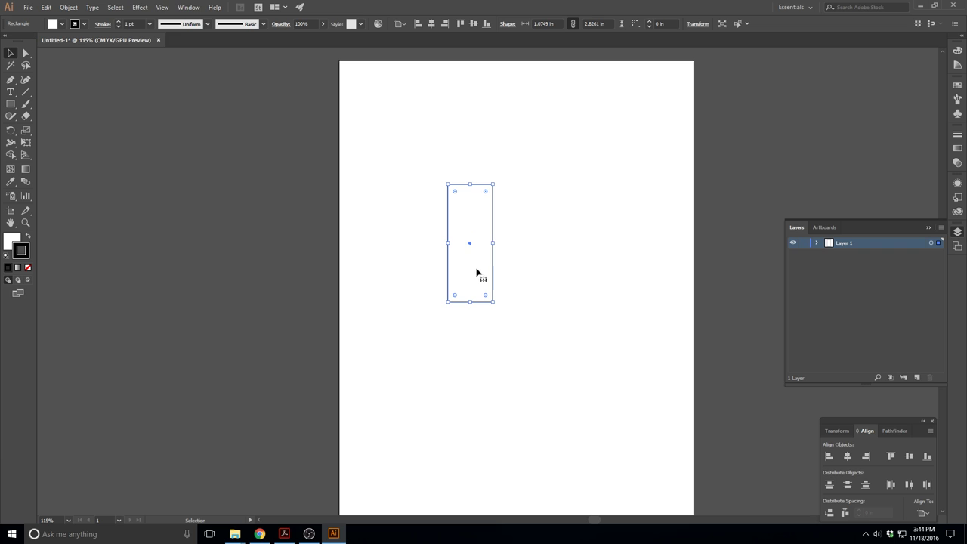
click(598, 24)
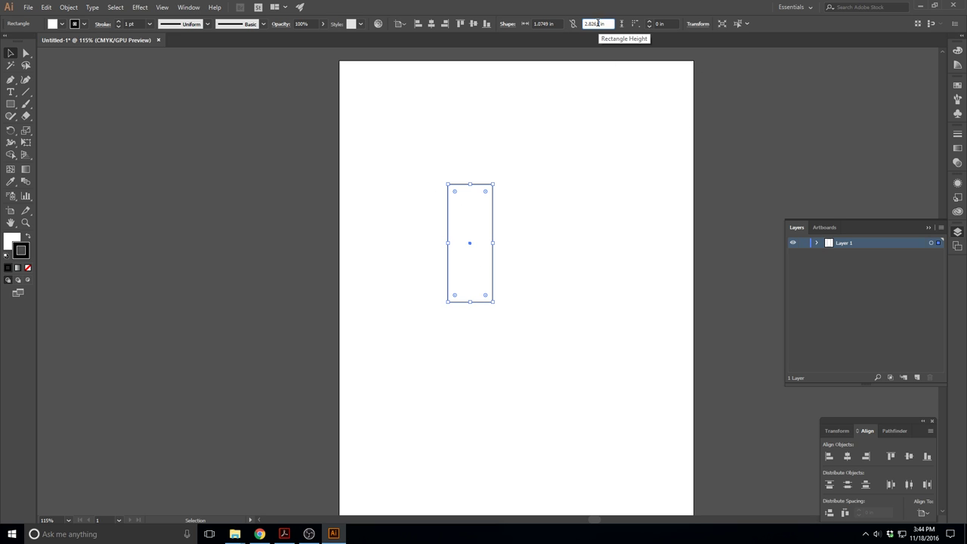
text(3)
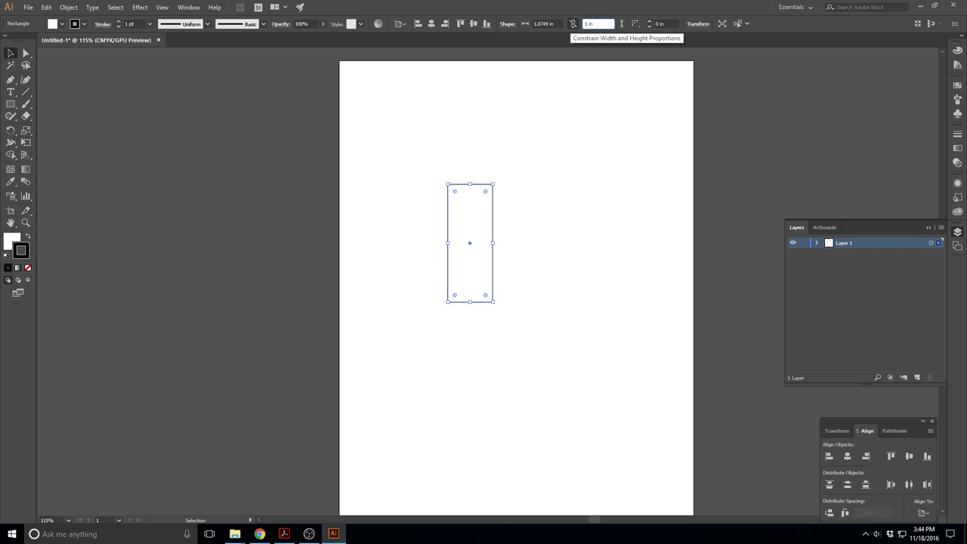
key(Return)
click(545, 25)
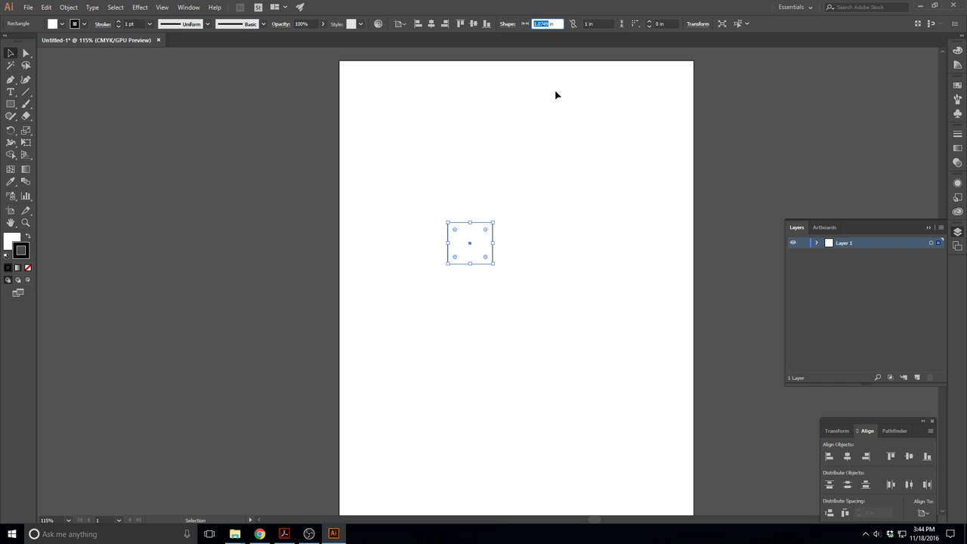
text(0.25)
key(Return)
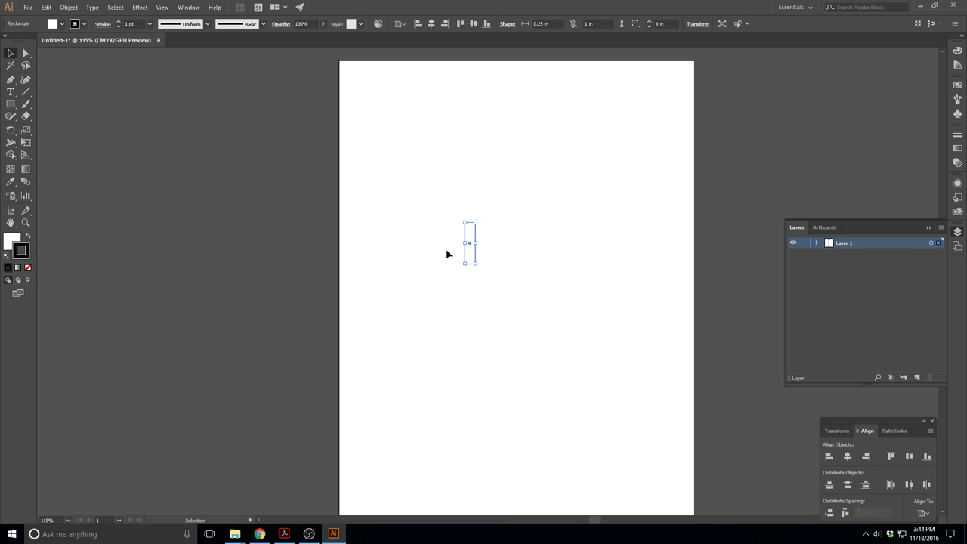
click(423, 258)
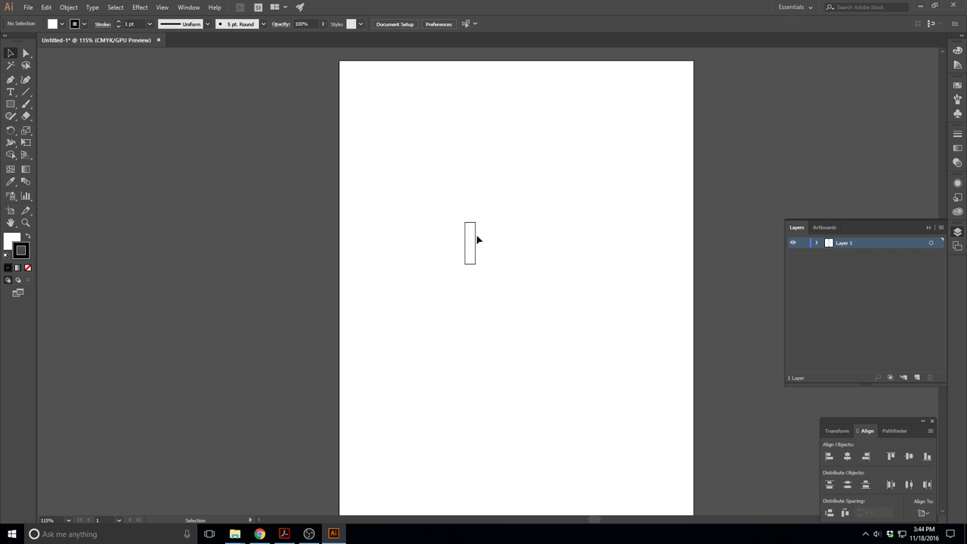
click(465, 236)
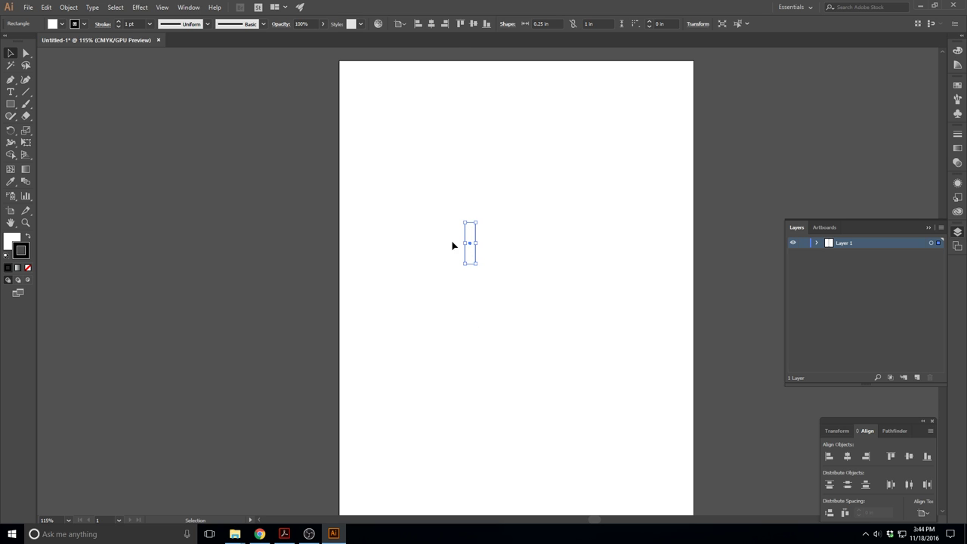
click(446, 240)
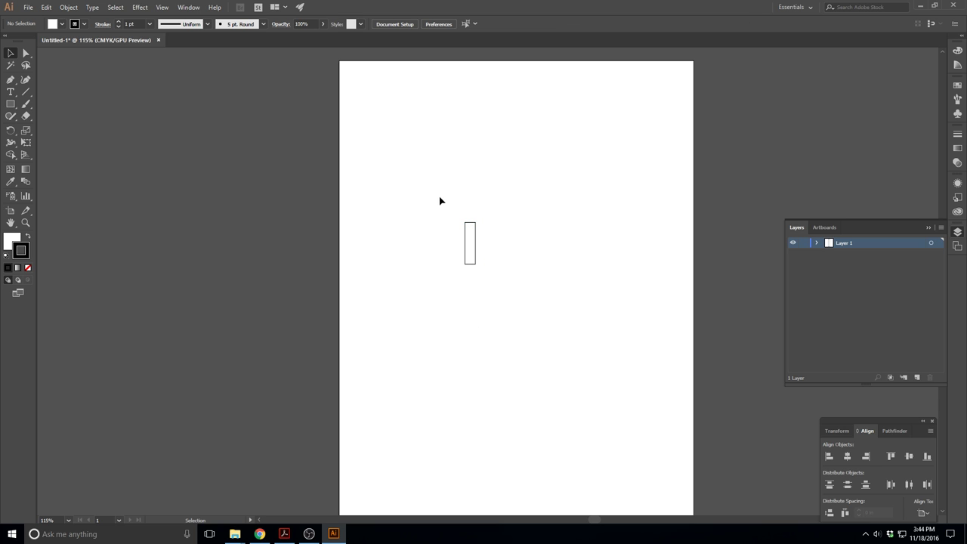
- Select the narrow rectangle with a selection marquee and copy it
drag(440, 198, 533, 320)
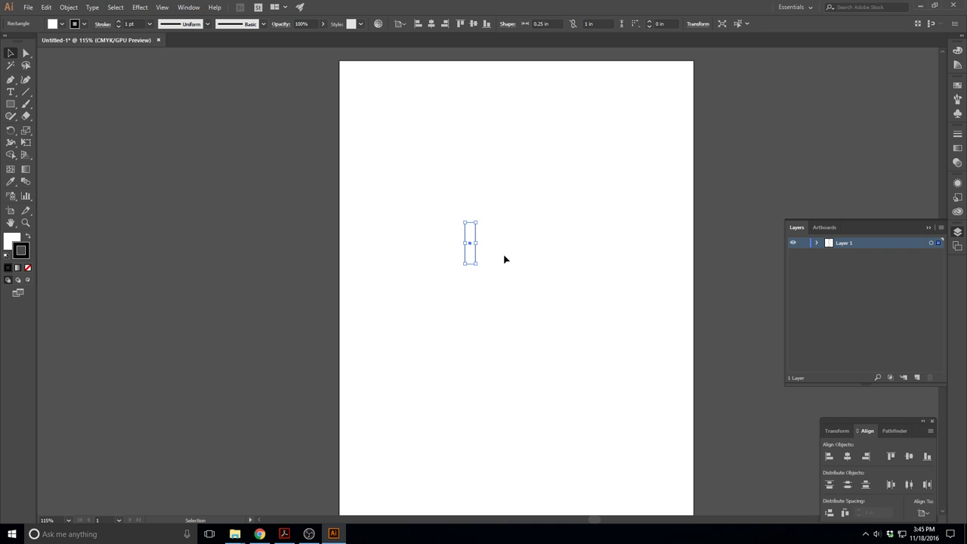
key(ctrl+plus)
key(ctrl+plus)
key(ctrl+plus)
key(ctrl+plus)
key(a)
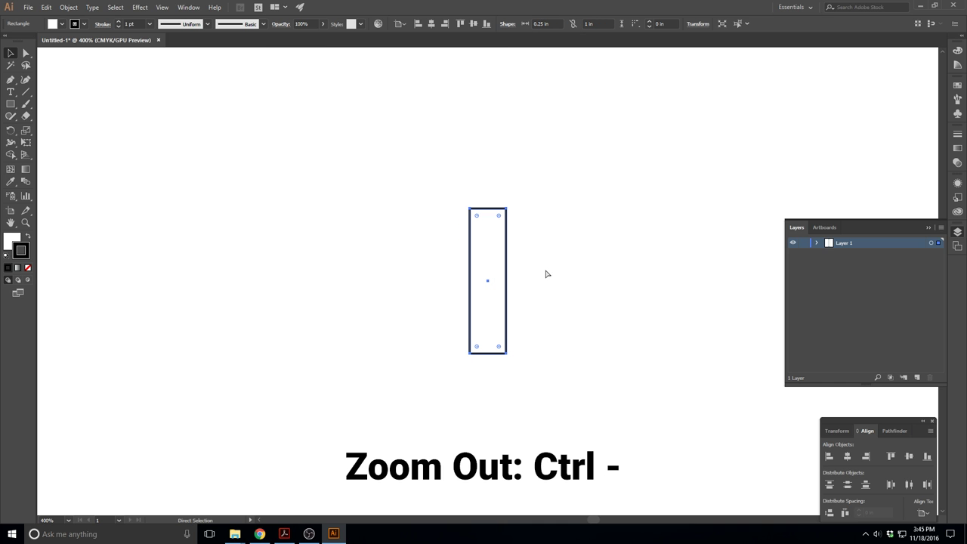
key(ctrl+minus)
key(ctrl+minus)
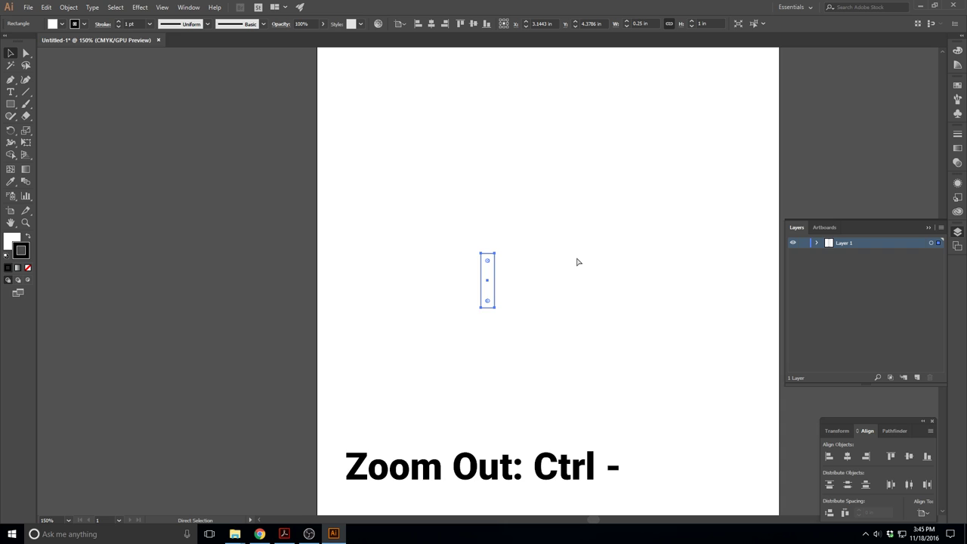
key(ctrl+plus)
key(ctrl+plus)
key(v)
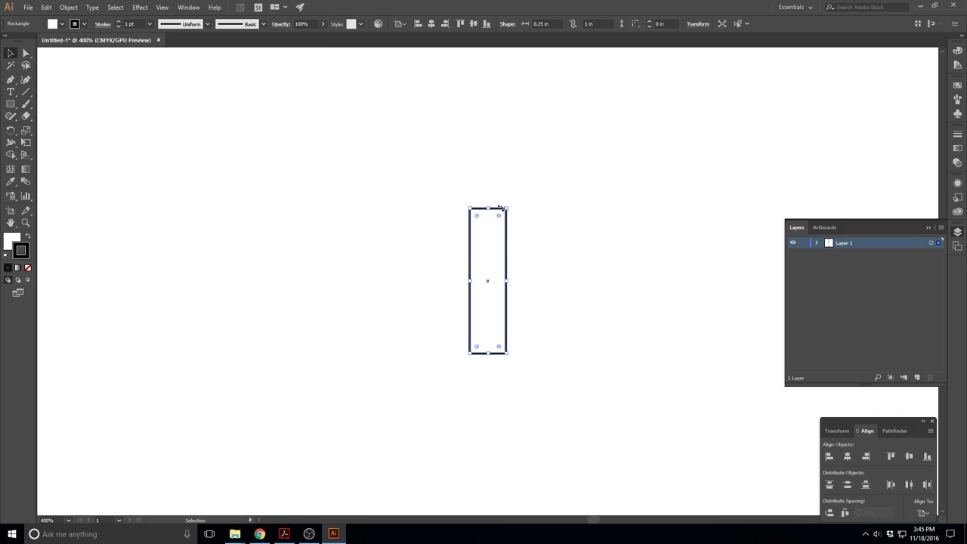
key(ctrl+c)
- Paste a trial copy of the rectangle in the empty area beside the original and delete it again
click(47, 7)
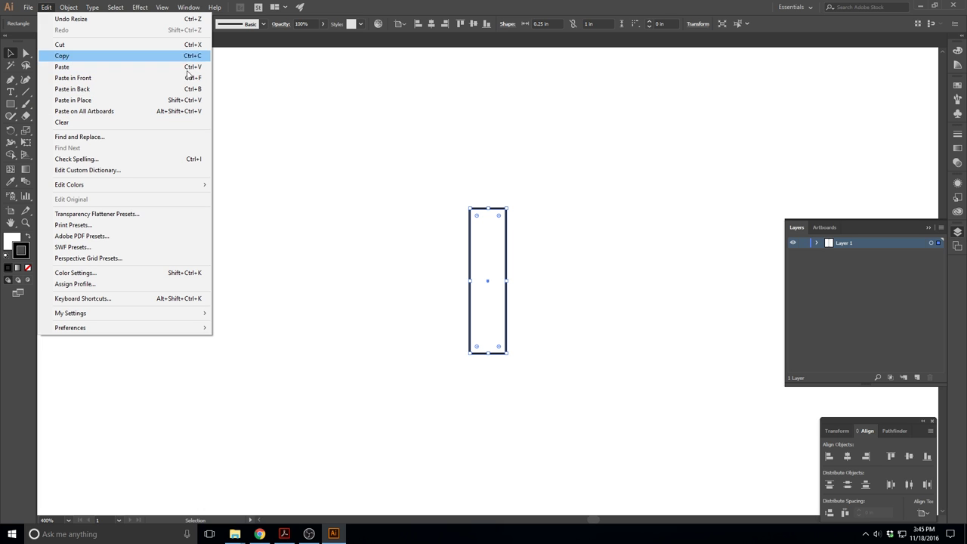
mouse_move(115, 6)
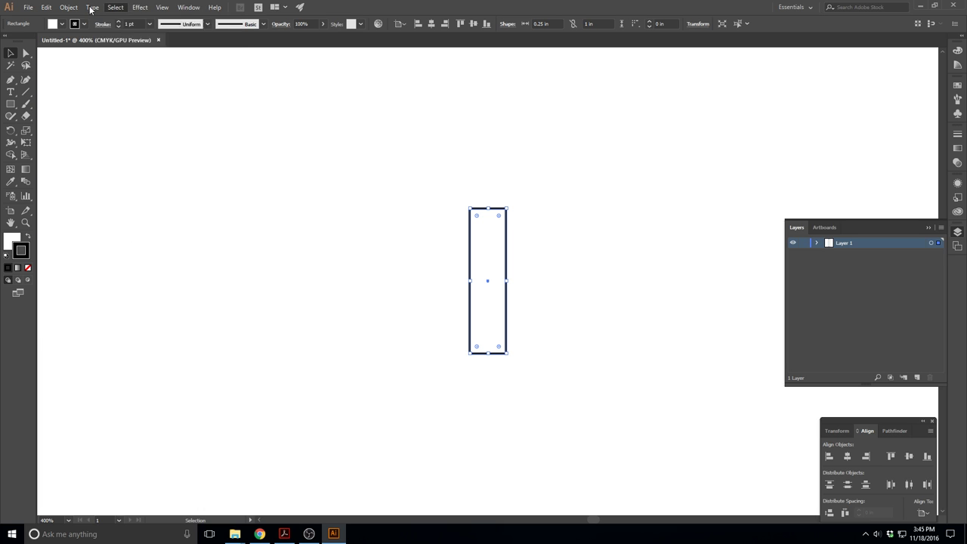
click(434, 144)
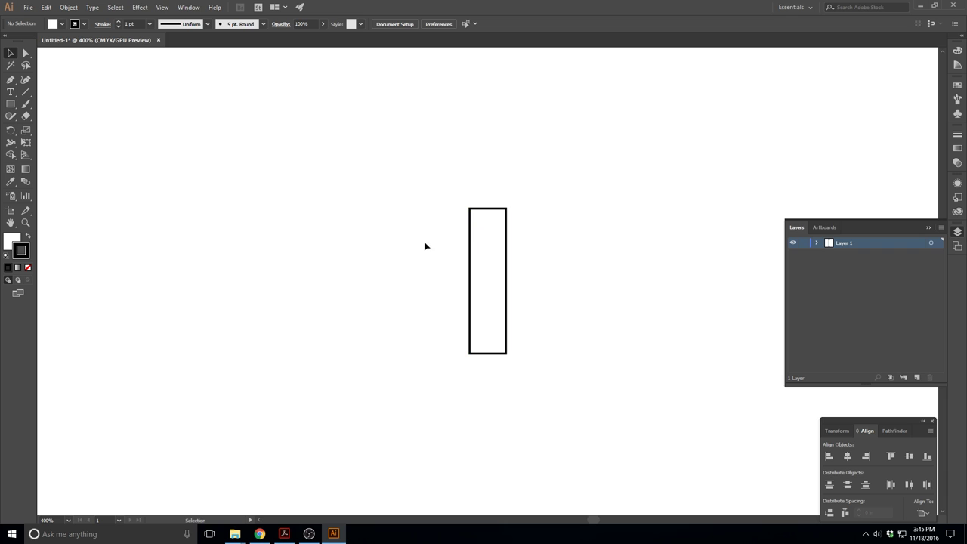
drag(594, 521, 597, 521)
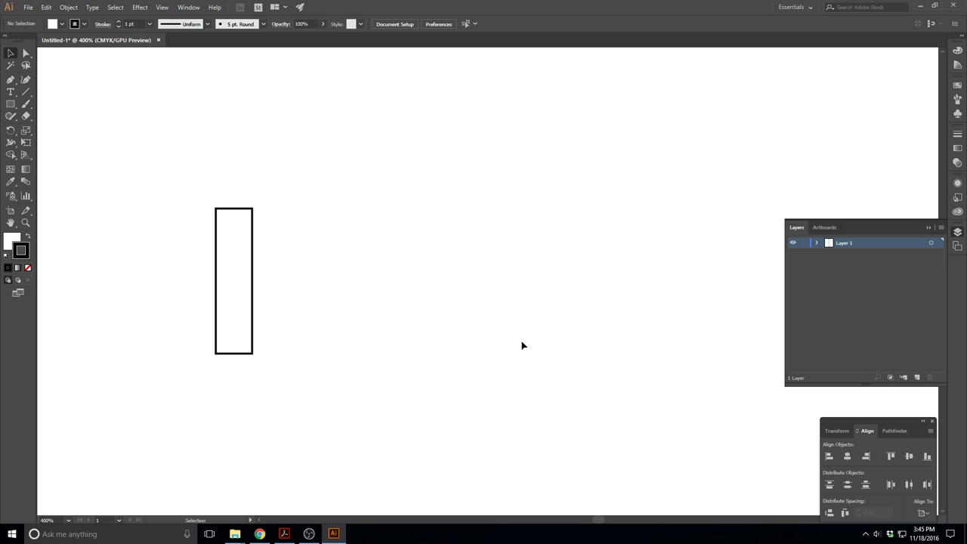
key(ctrl+v)
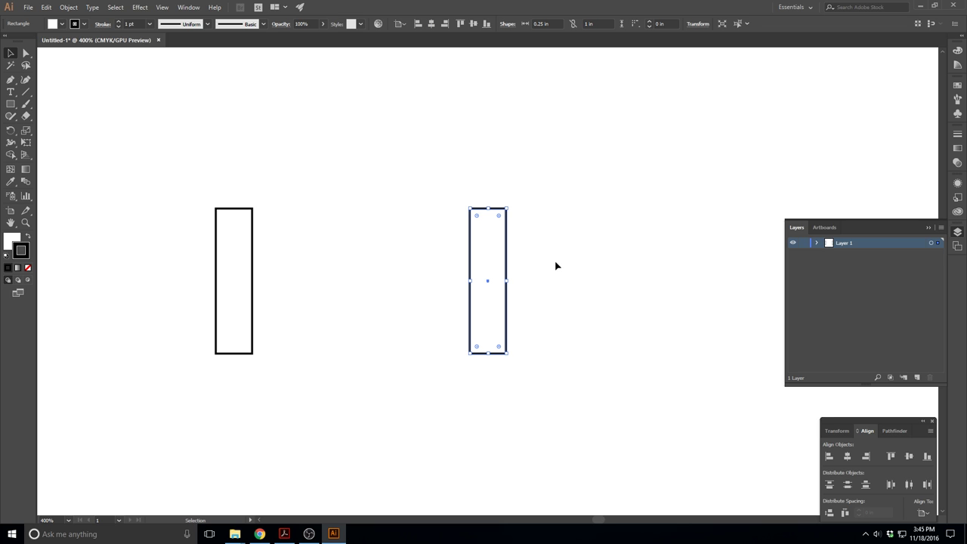
key(Delete)
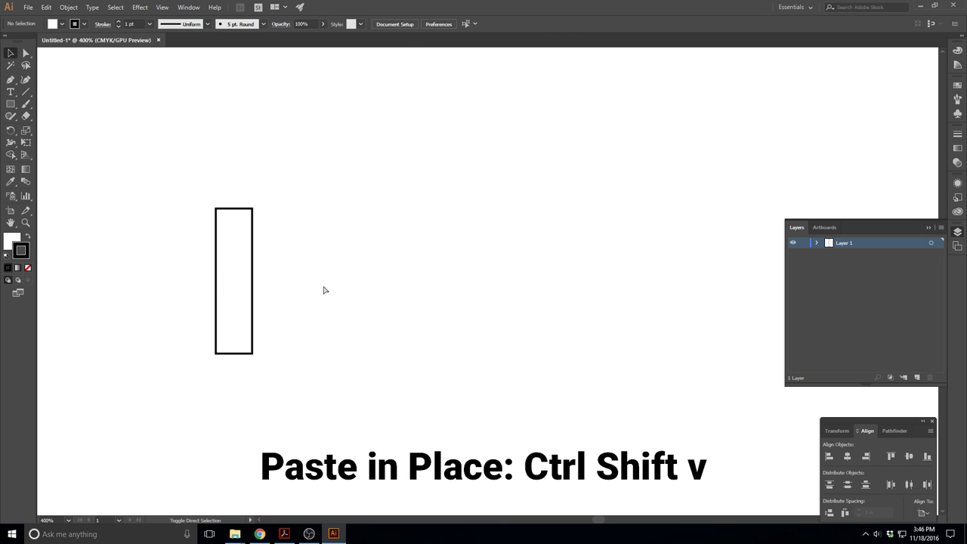
- Paste the copied rectangle in place, exactly on top of the original
key(ctrl+shift+v)
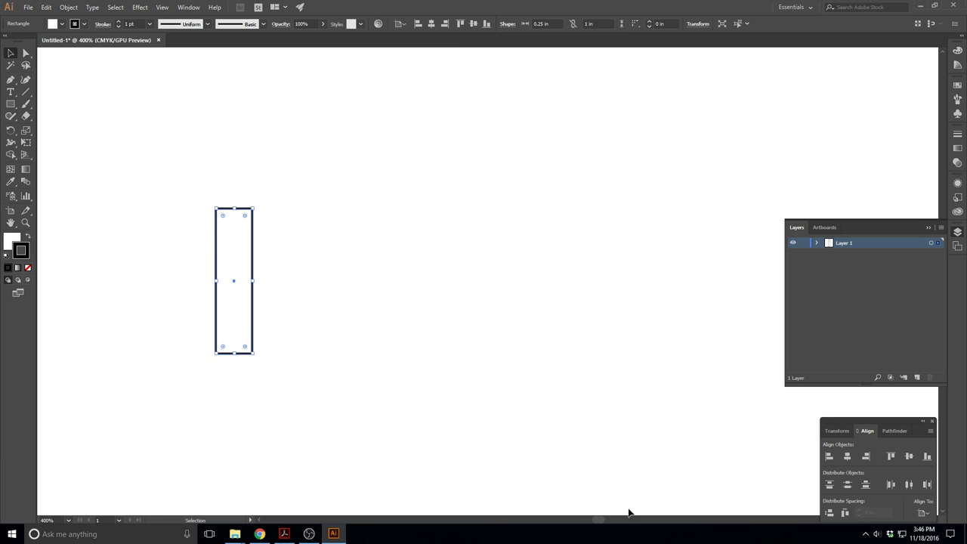
drag(599, 524, 596, 521)
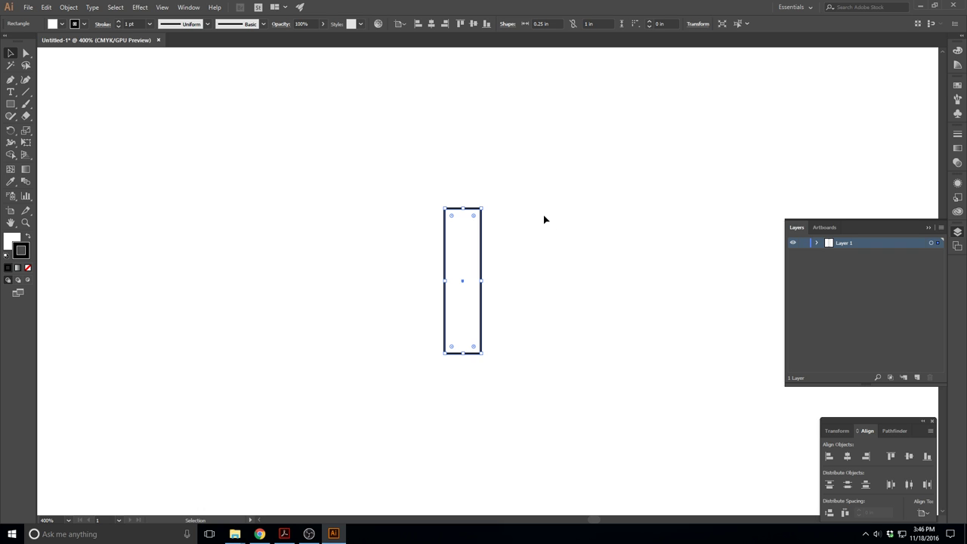
right_click(482, 235)
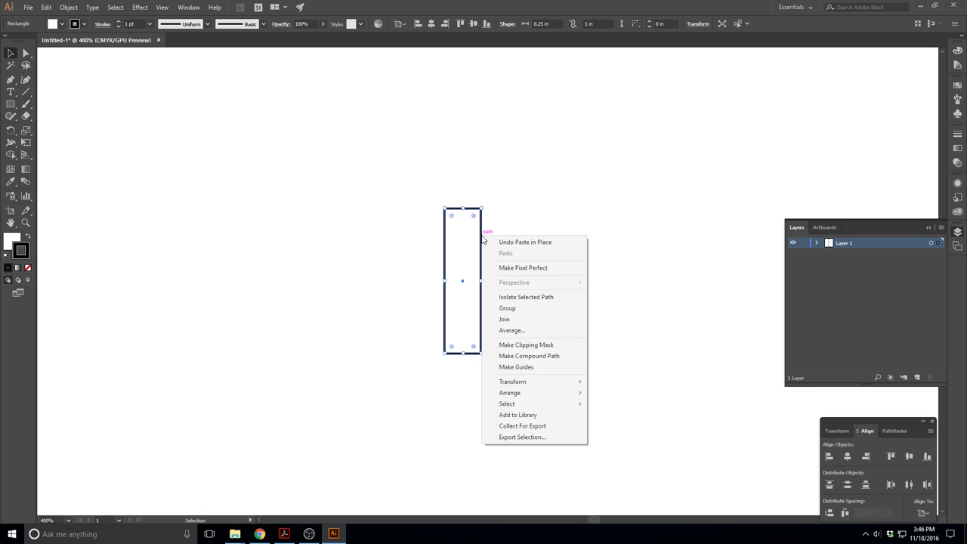
mouse_move(551, 383)
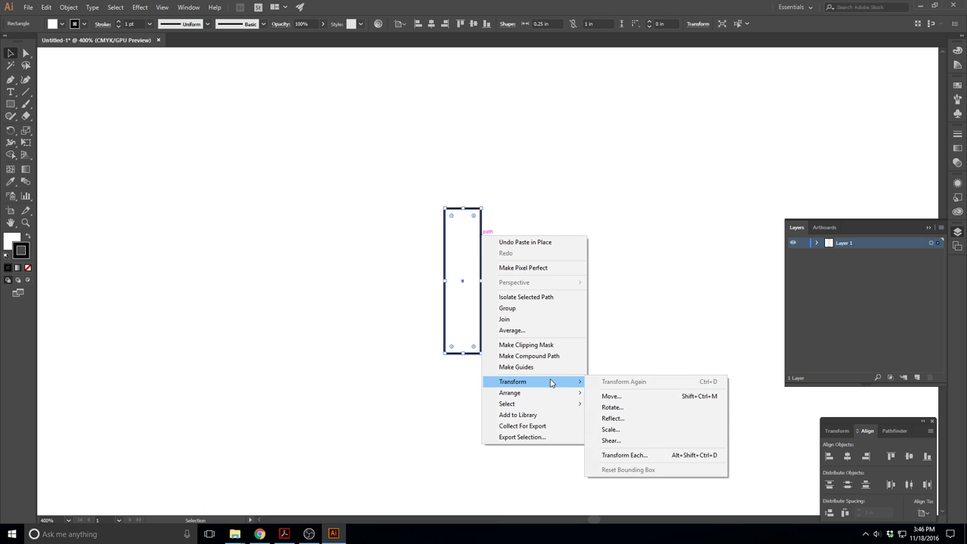
click(612, 407)
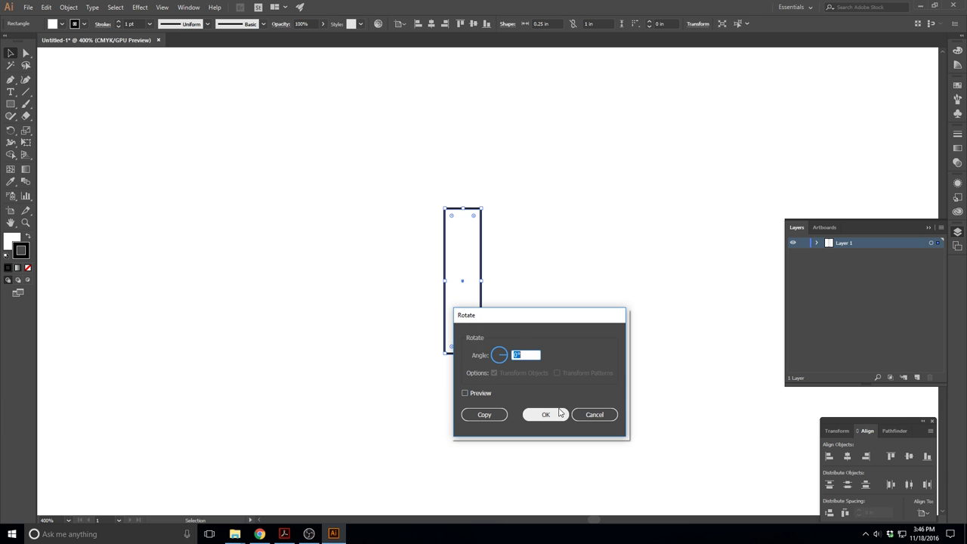
click(594, 416)
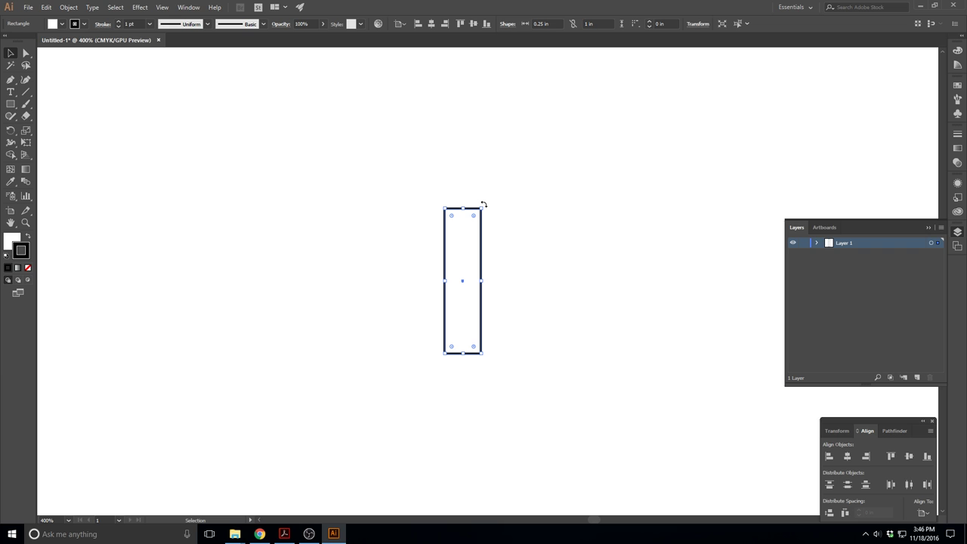
- Rotate the pasted rectangle to 270° about its centre so it crosses the original as a plus shape
drag(483, 204, 559, 240)
drag(563, 259, 564, 282)
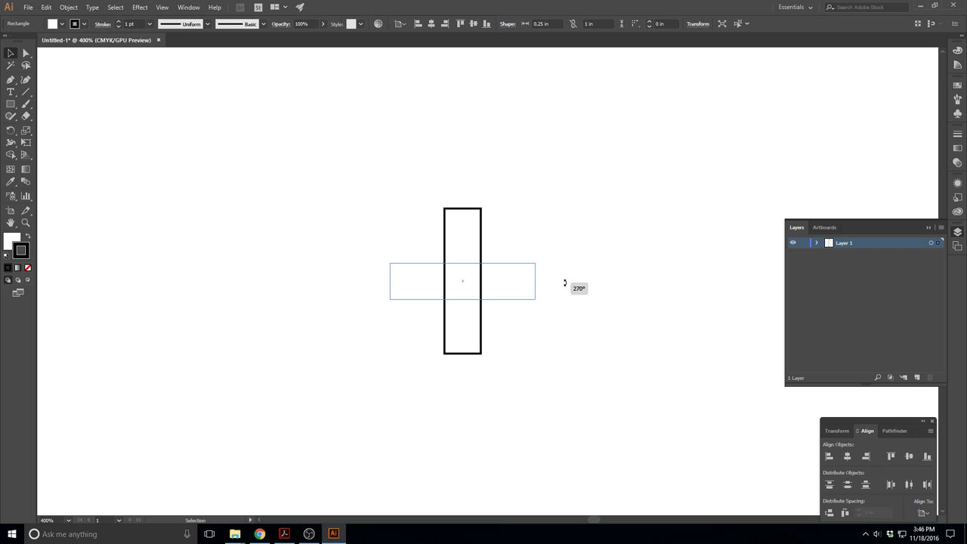
drag(565, 283, 564, 282)
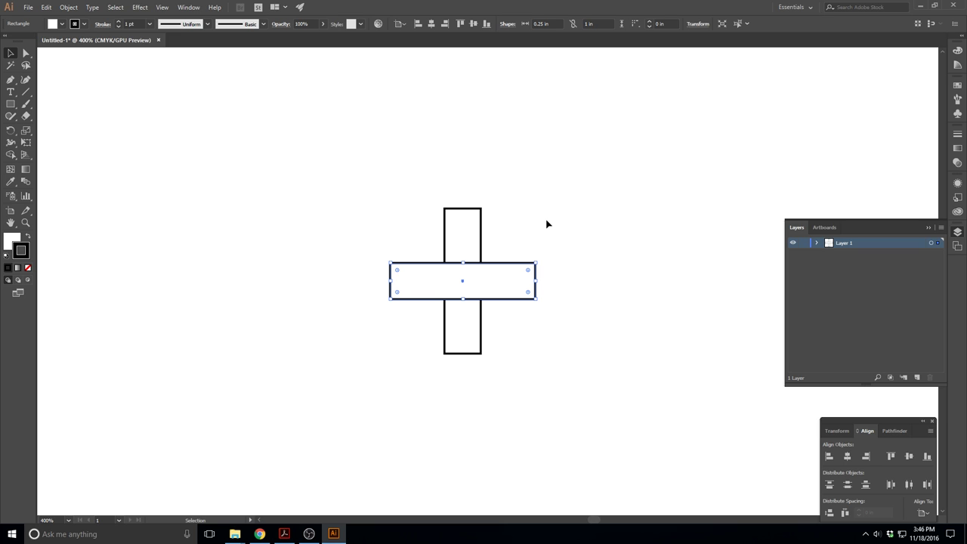
- Paste two more copies of the rectangle in place and rotate them 45° in opposite directions to form an eight-armed star
key(ctrl+shift+v)
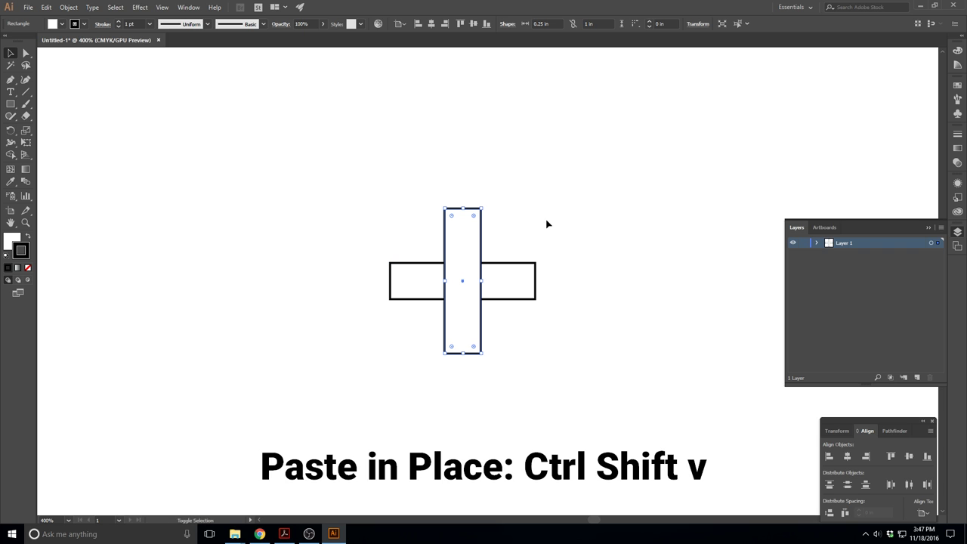
drag(485, 205, 526, 217)
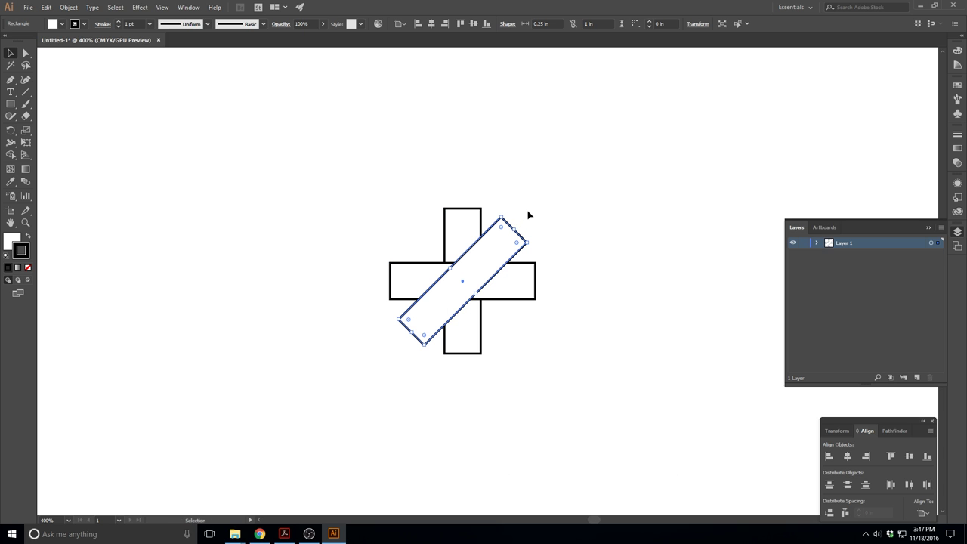
key(ctrl+shift+v)
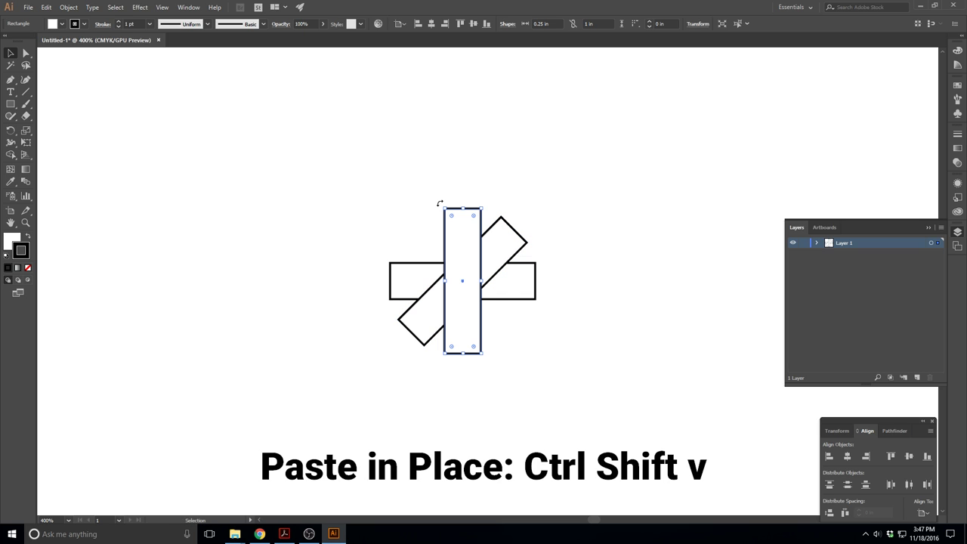
drag(440, 204, 405, 218)
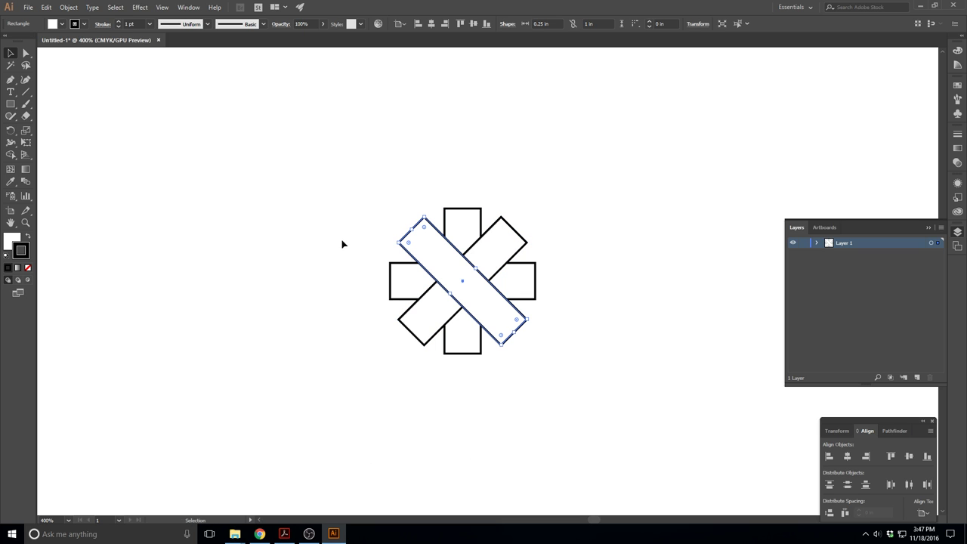
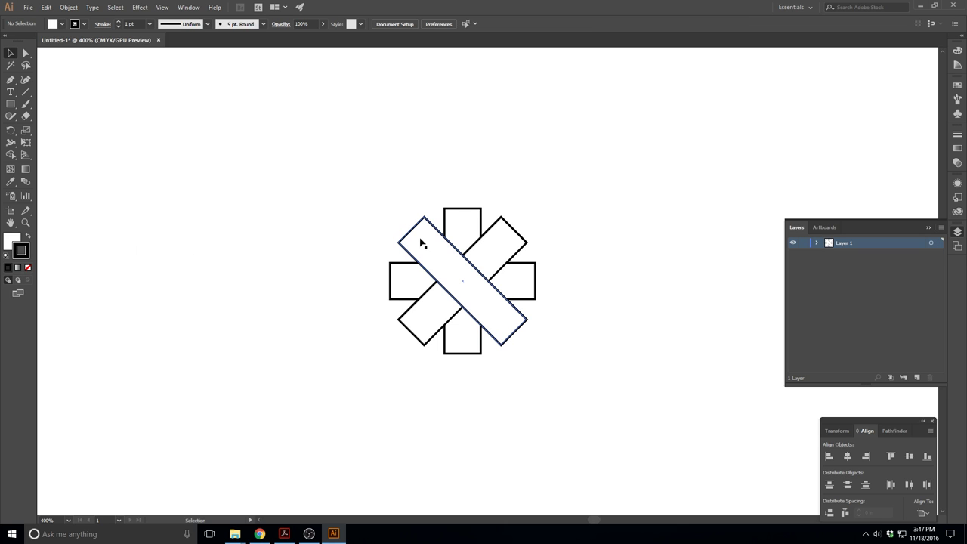
- Try swapping the fill and stroke colours of the topmost diagonal rectangle and swap them back
click(420, 230)
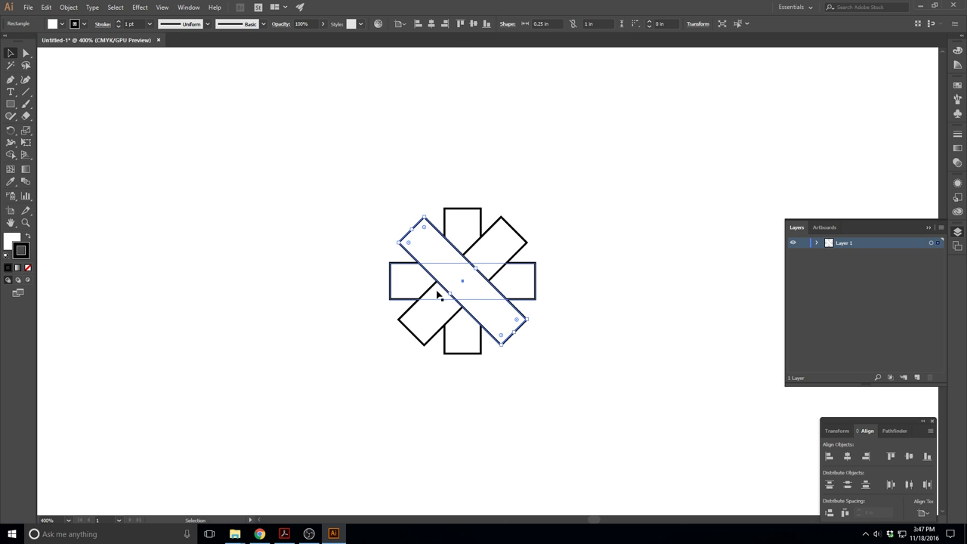
click(287, 204)
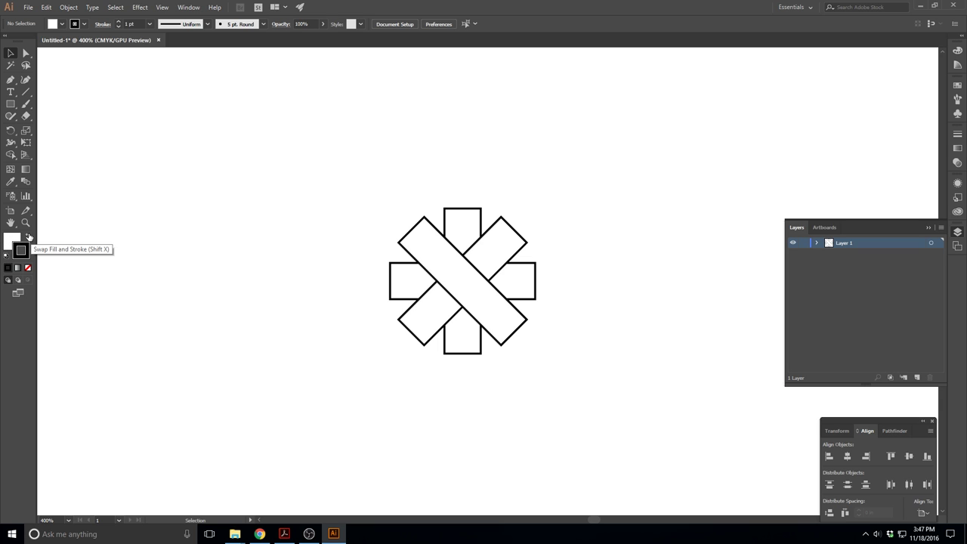
click(27, 238)
click(28, 237)
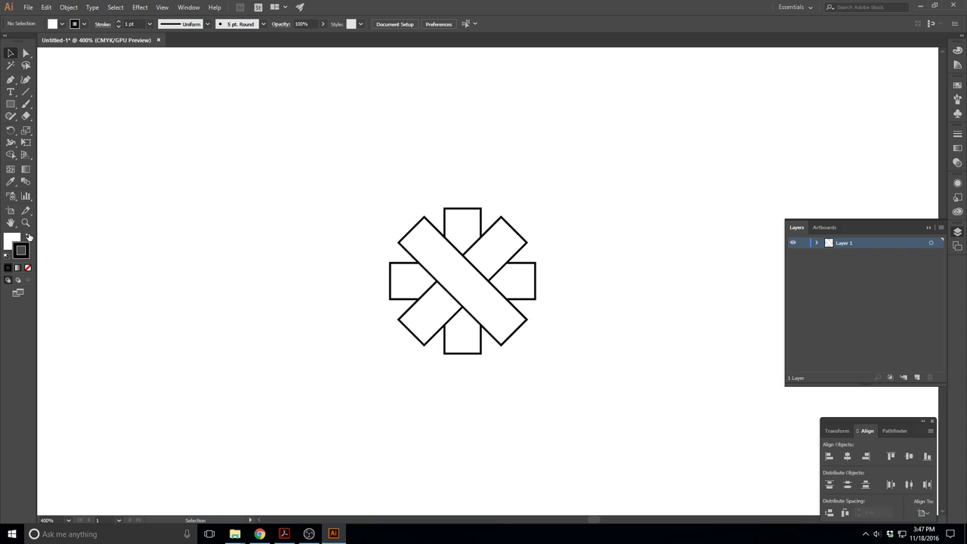
click(409, 249)
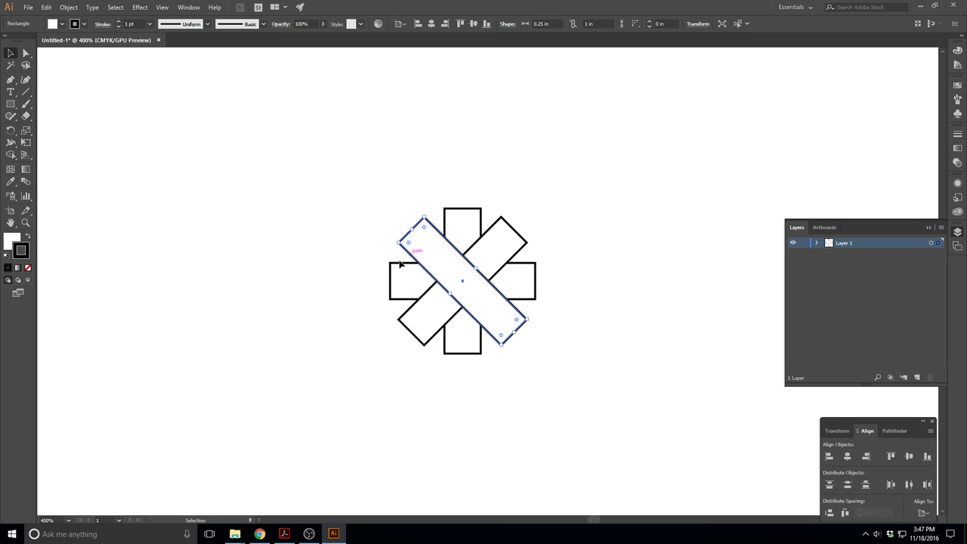
click(28, 237)
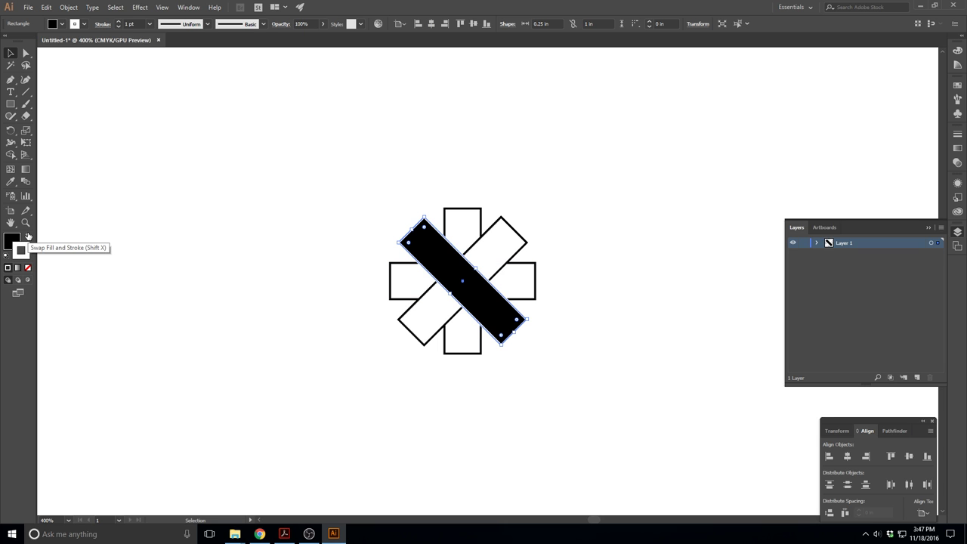
click(28, 237)
- Try a red stroke on the topmost diagonal rectangle and undo the colour change
double_click(27, 256)
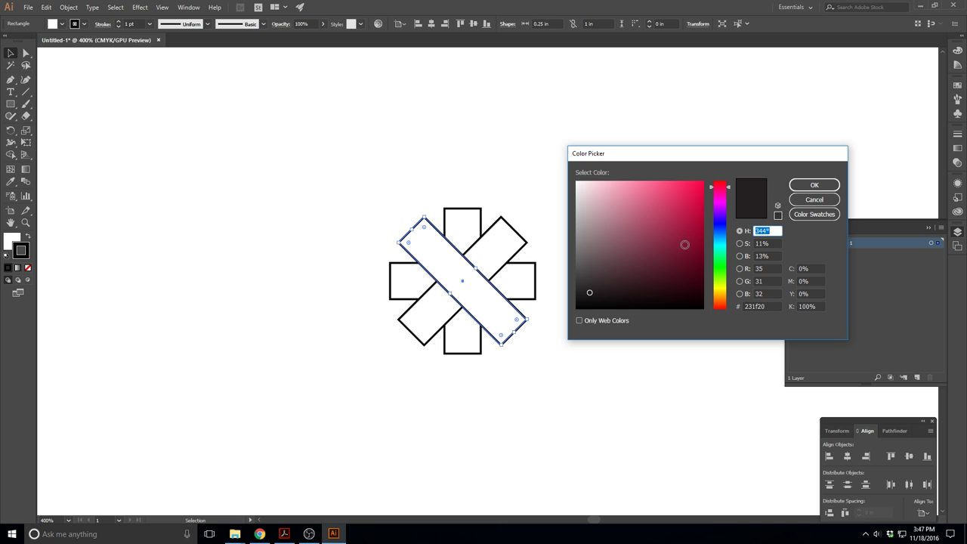
drag(686, 245, 706, 217)
click(814, 186)
click(370, 239)
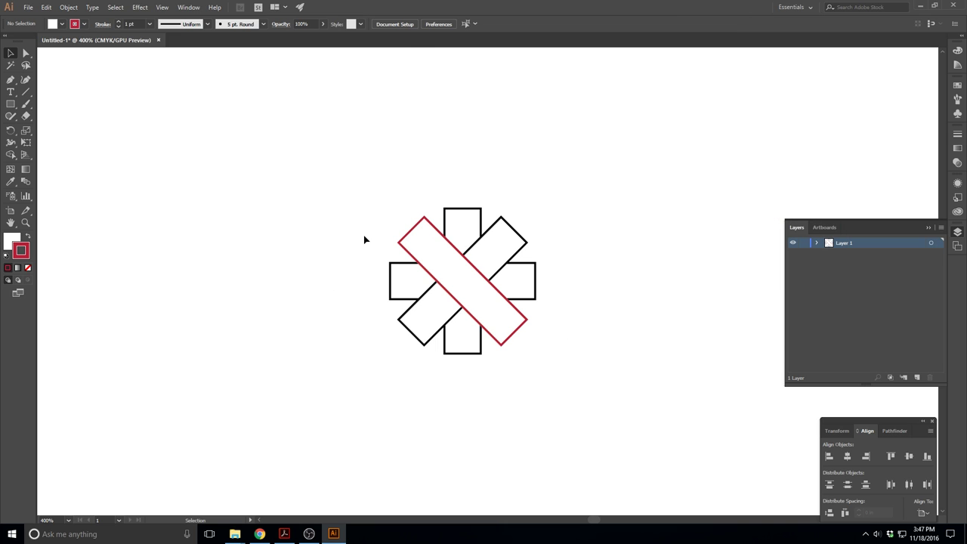
key(ctrl+z)
click(200, 114)
click(53, 8)
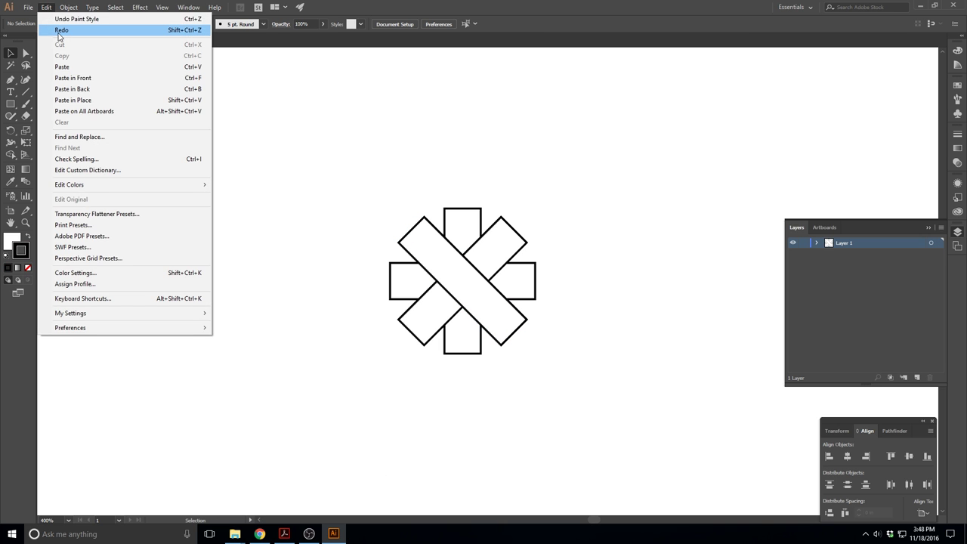
click(140, 6)
click(365, 168)
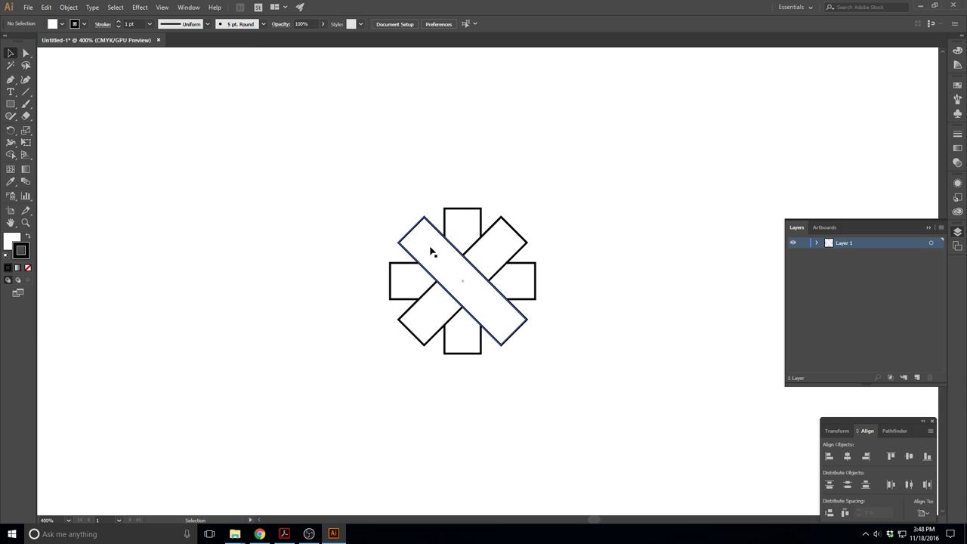
- Select the topmost diagonal rectangle and give it a bright green fill
click(413, 229)
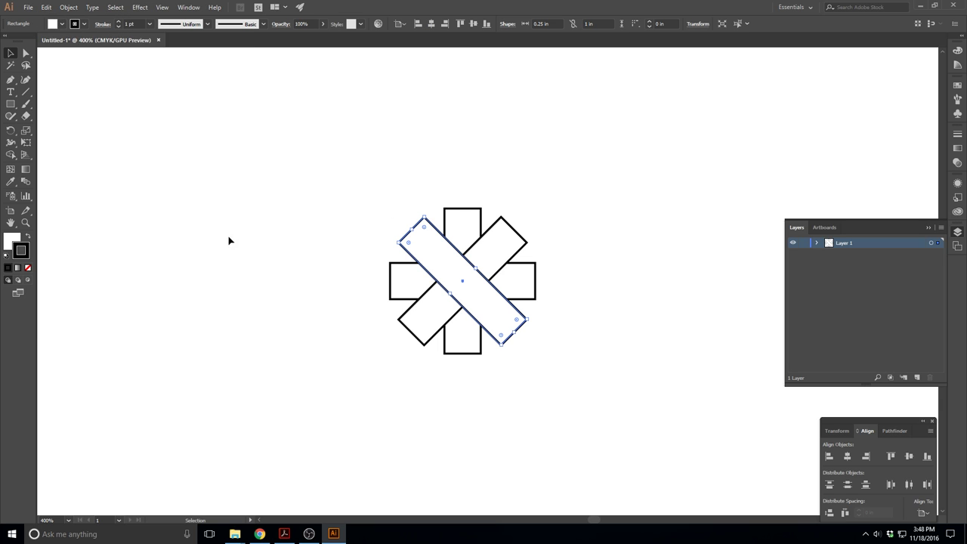
click(9, 243)
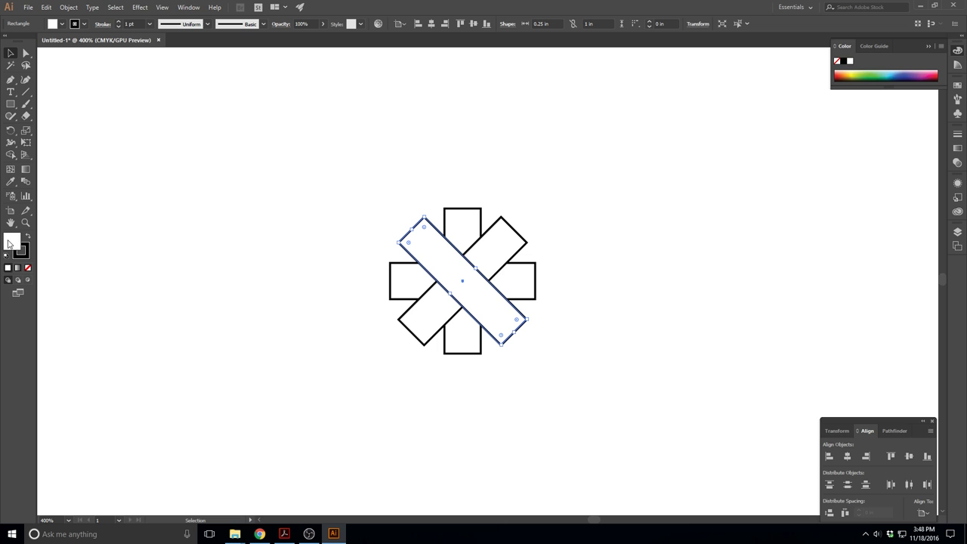
double_click(9, 242)
click(696, 244)
click(720, 231)
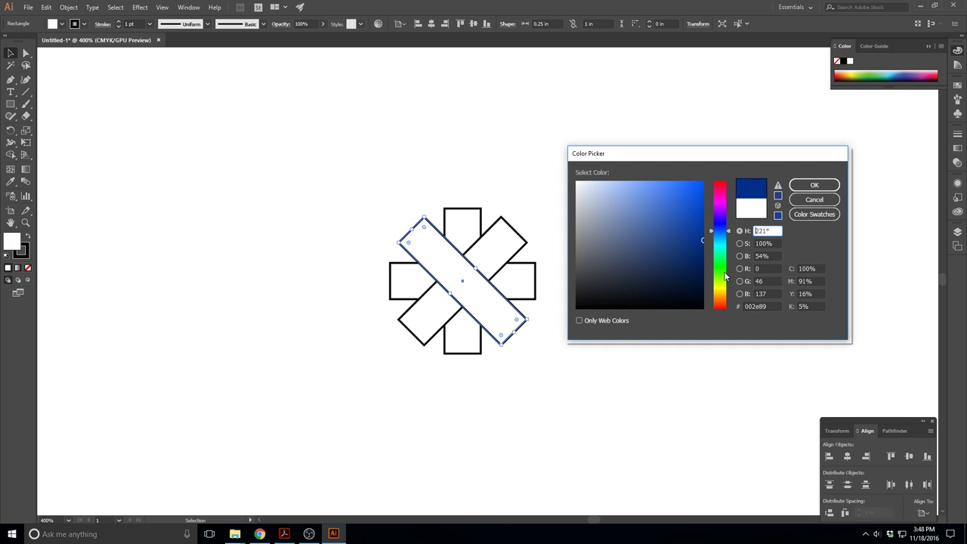
click(720, 266)
click(702, 182)
click(814, 185)
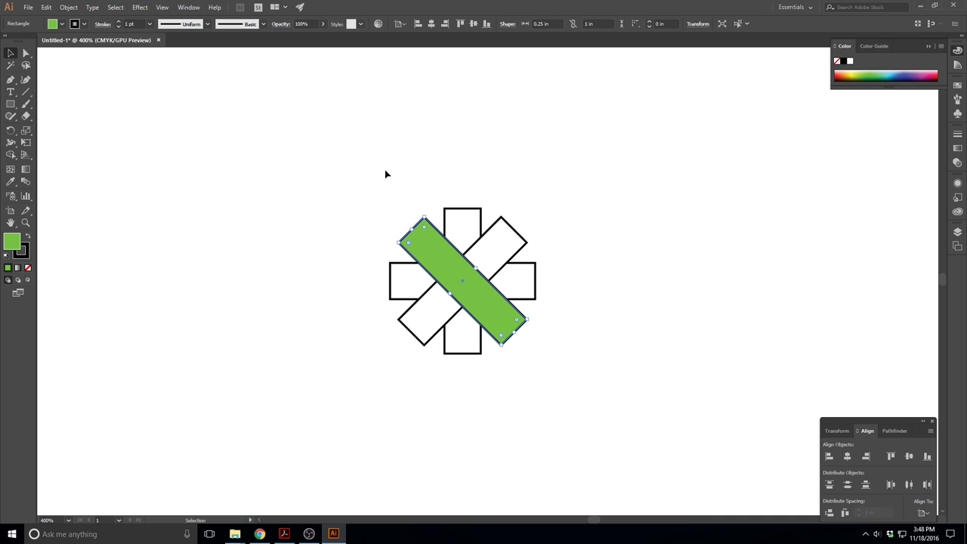
- Try the topmost diagonal rectangle with no fill and restore its white fill
click(28, 268)
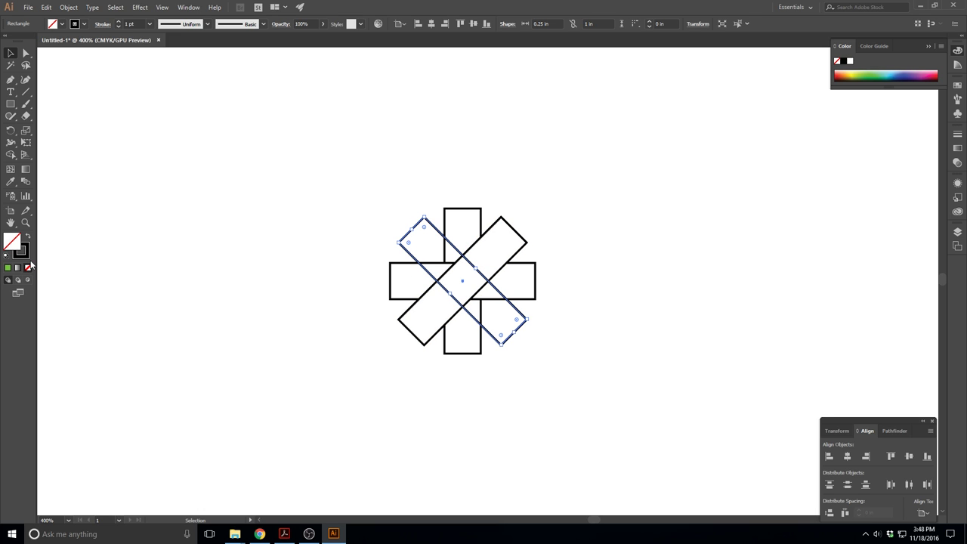
click(226, 253)
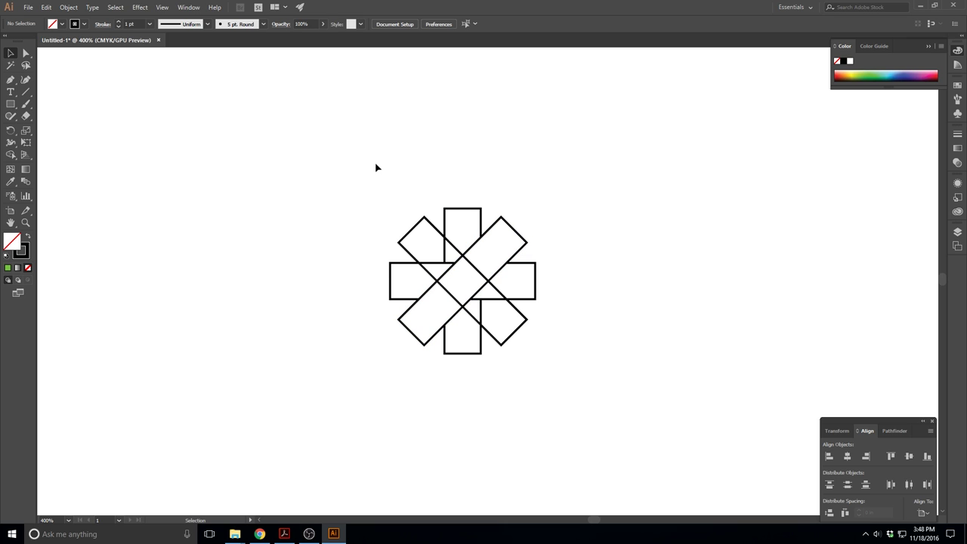
drag(373, 185, 512, 328)
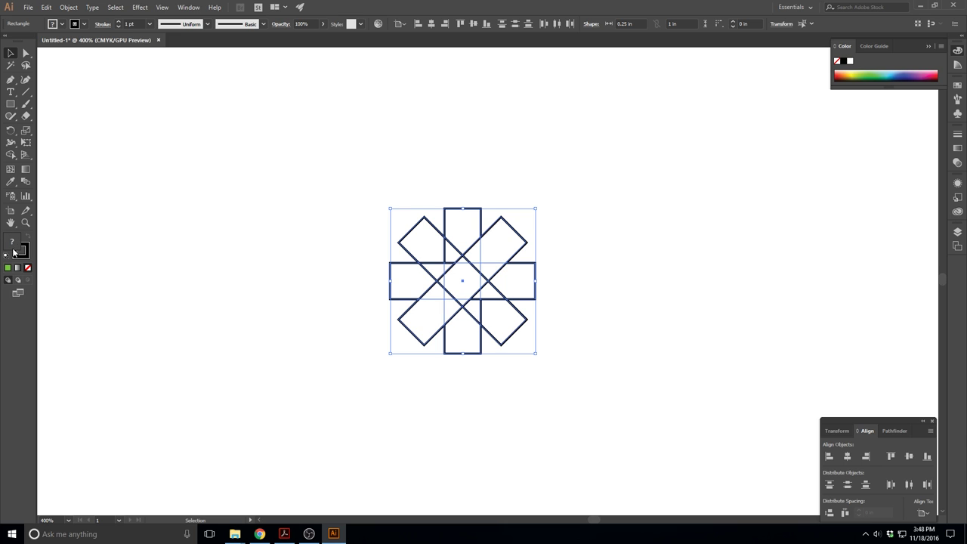
key(ctrl+z)
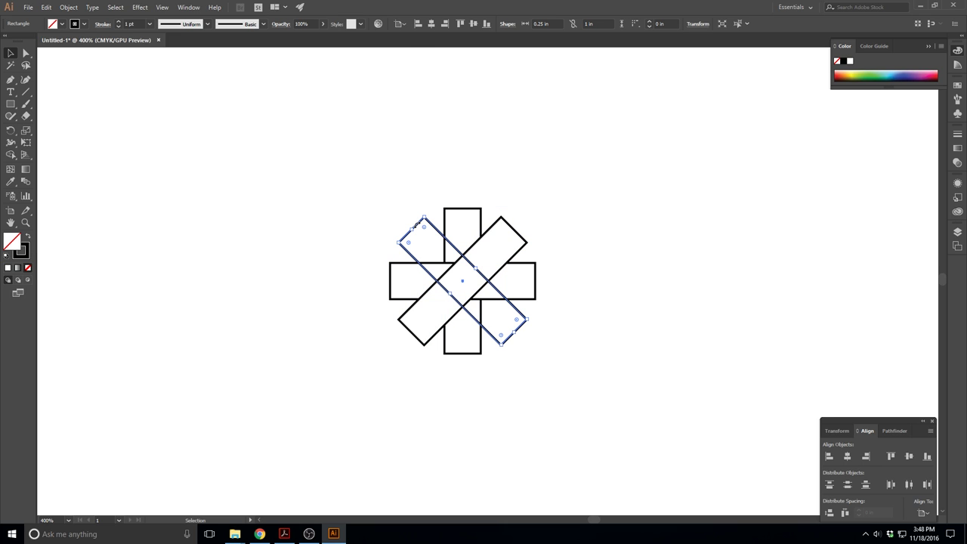
click(7, 268)
- Select all four rectangles and set their fill to None, keeping only the black outlines
drag(344, 176, 568, 375)
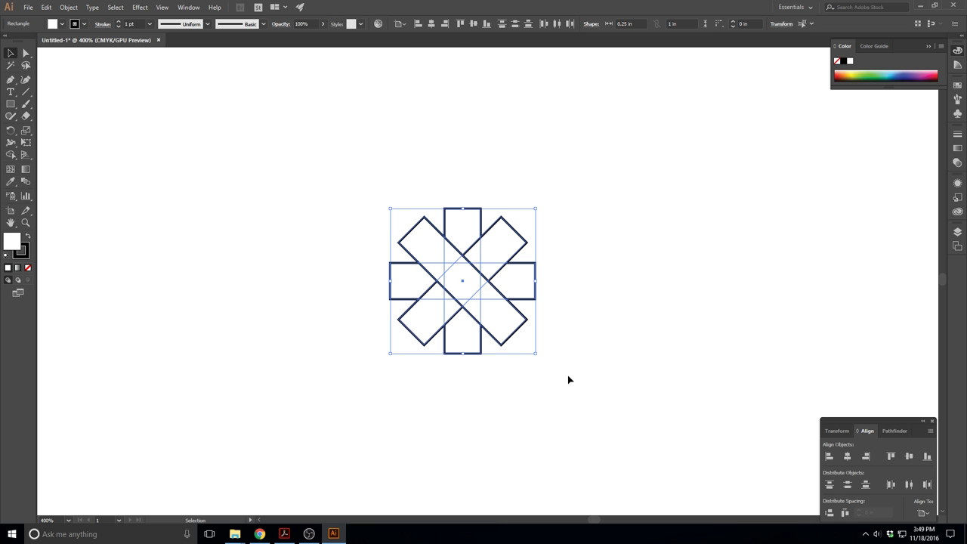
click(29, 268)
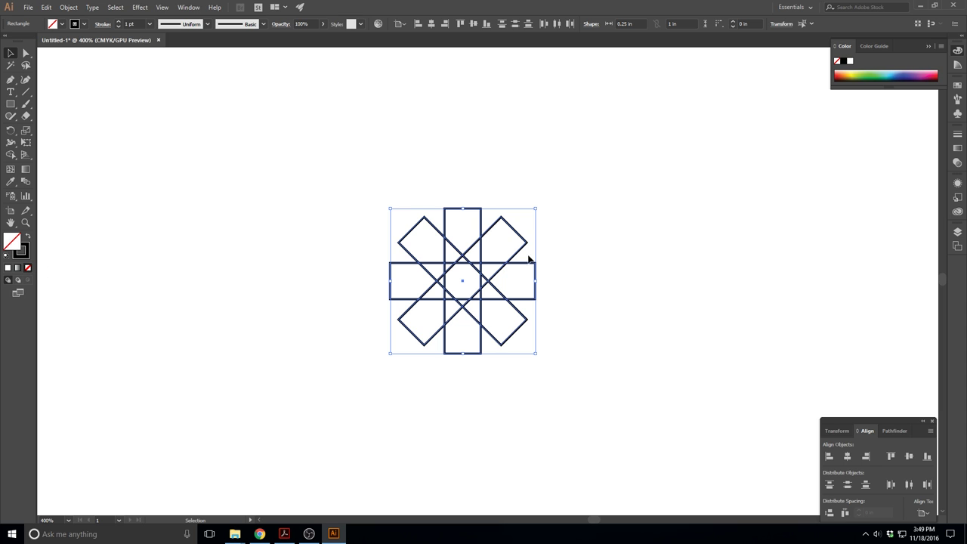
click(270, 262)
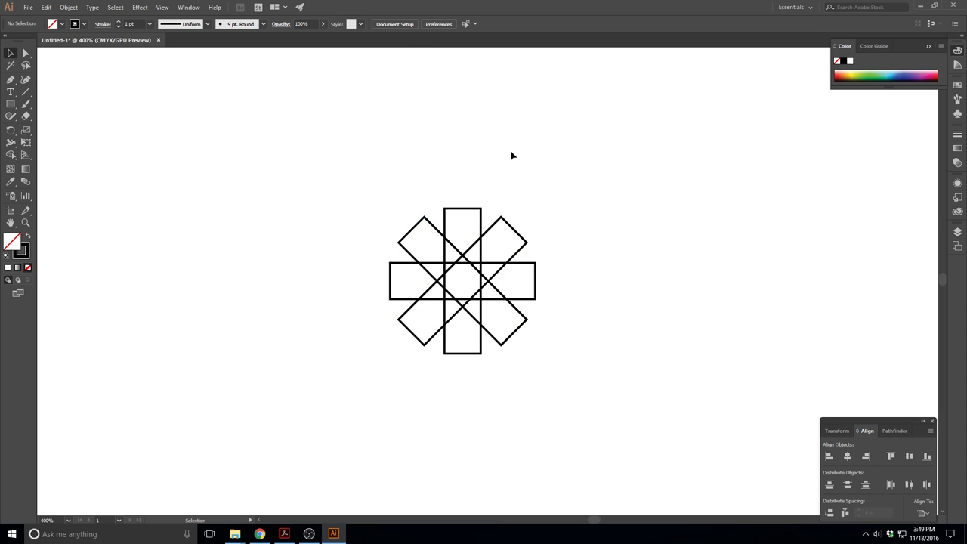
- Select all four overlapping rectangles and merge them into one outline with the Pathfinder Unite shape mode
drag(354, 185, 578, 380)
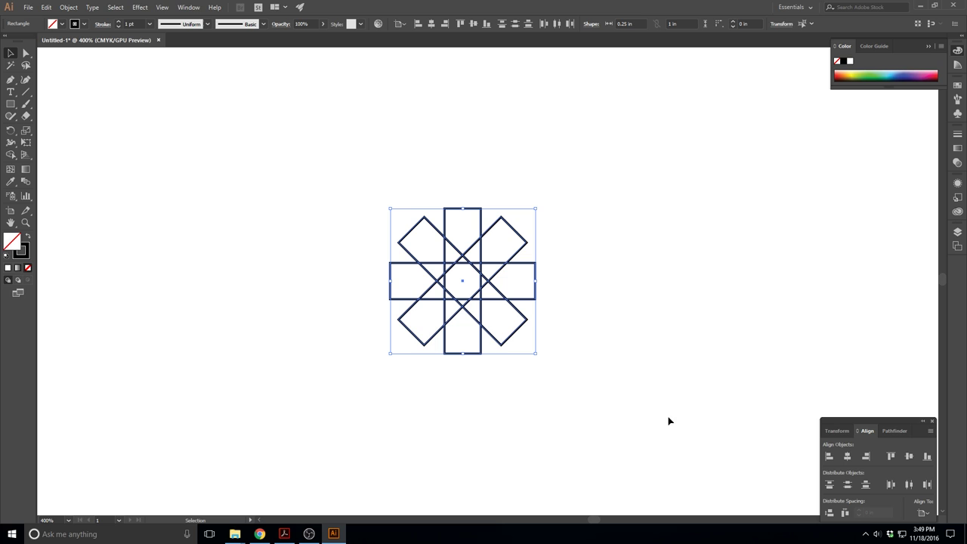
click(895, 432)
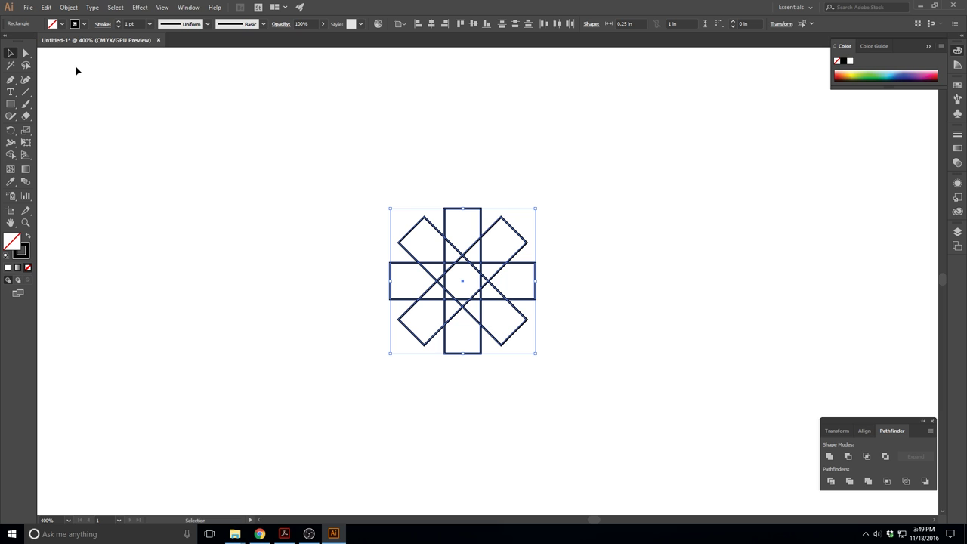
click(189, 9)
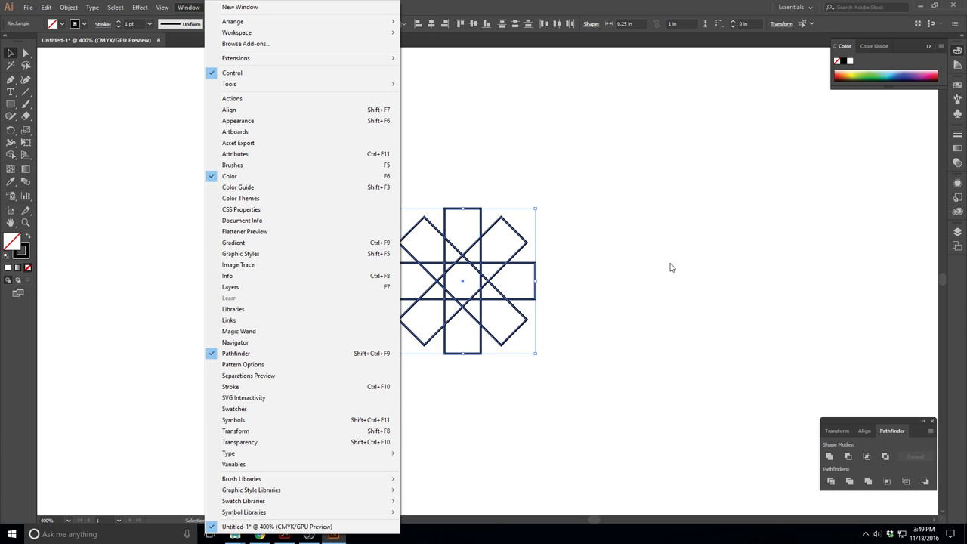
click(753, 219)
drag(340, 188, 582, 385)
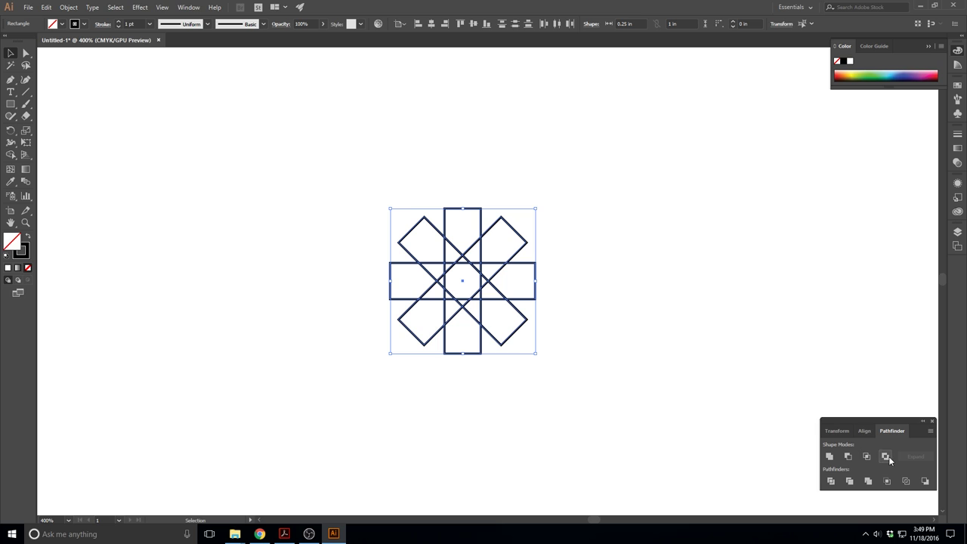
click(831, 458)
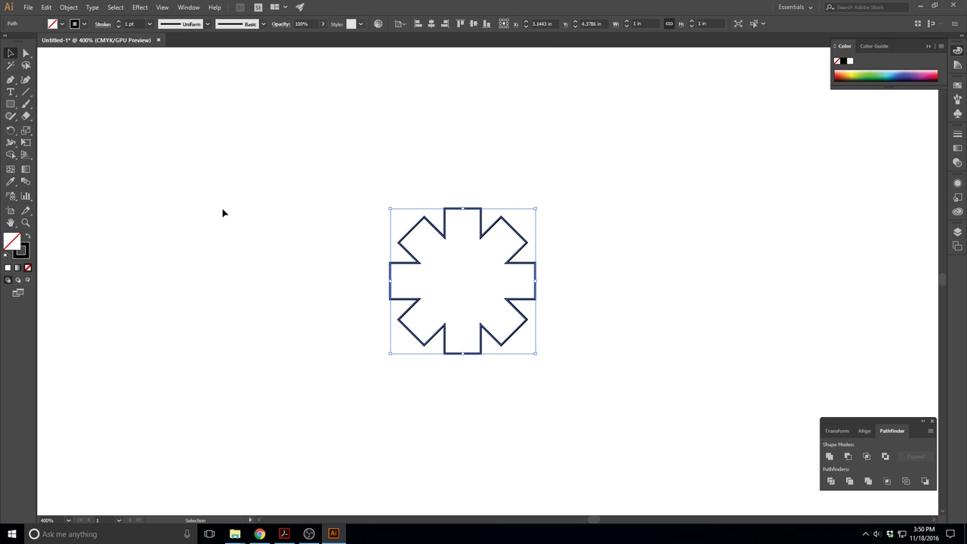
click(352, 204)
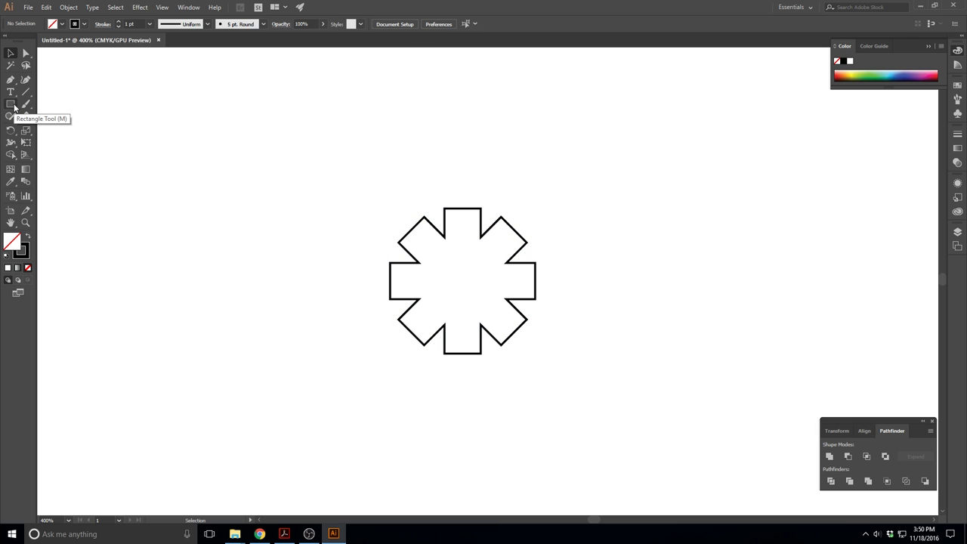
- Draw a circle about 0.8 in in diameter with the Ellipse tool in the empty area up and left of the gear shape
click(13, 108)
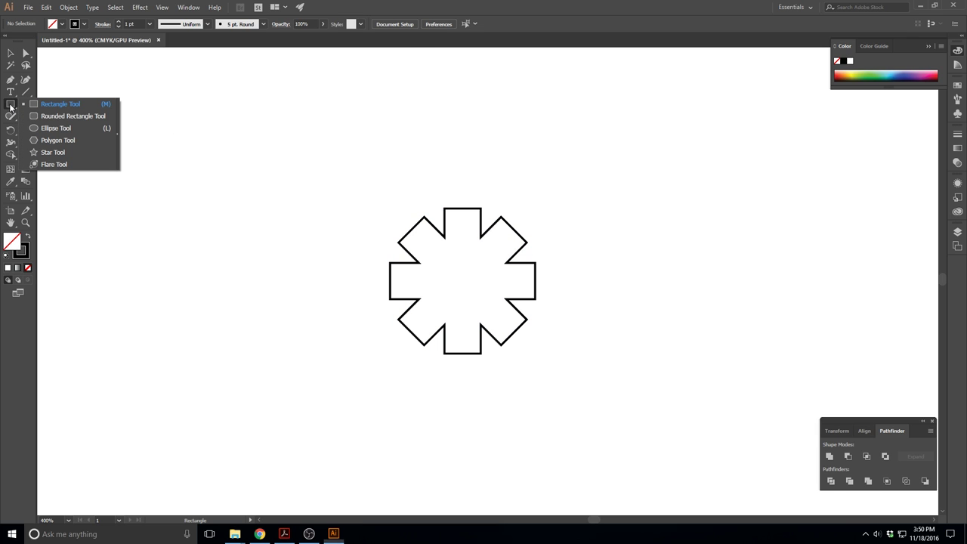
click(56, 128)
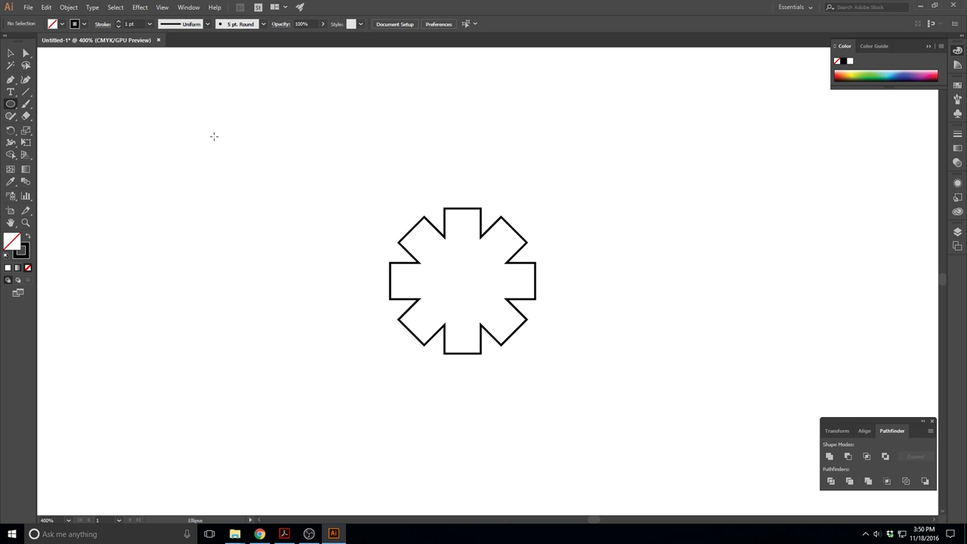
mouse_move(213, 136)
mouse_down()
mouse_move(253, 174)
mouse_move(281, 244)
mouse_move(304, 201)
mouse_move(345, 359)
mouse_move(285, 201)
mouse_move(525, 161)
mouse_move(298, 272)
mouse_move(342, 278)
mouse_move(331, 242)
mouse_move(345, 262)
mouse_move(289, 207)
mouse_move(301, 201)
mouse_move(349, 263)
mouse_move(322, 218)
mouse_move(399, 321)
mouse_move(305, 211)
mouse_move(370, 287)
mouse_move(306, 200)
mouse_move(359, 265)
mouse_move(325, 218)
mouse_move(253, 149)
mouse_move(329, 230)
mouse_up()
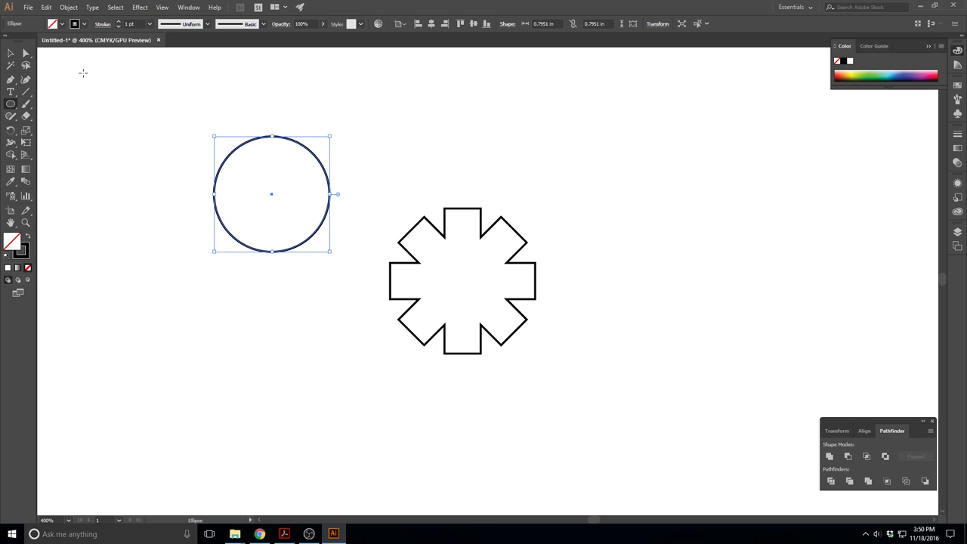
click(10, 54)
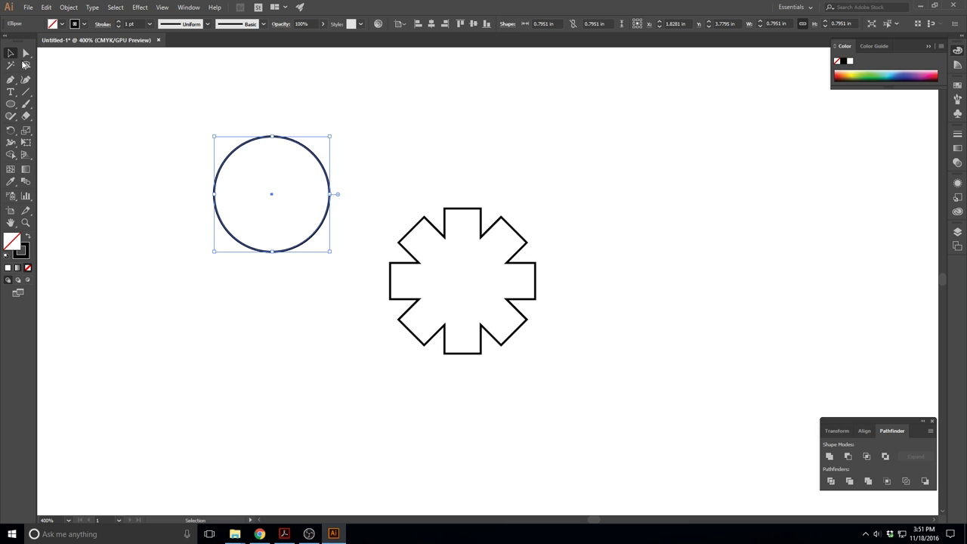
- Try moving the circle by hand onto the gear shape's center, and move it back to the empty area up and left
drag(240, 149, 430, 236)
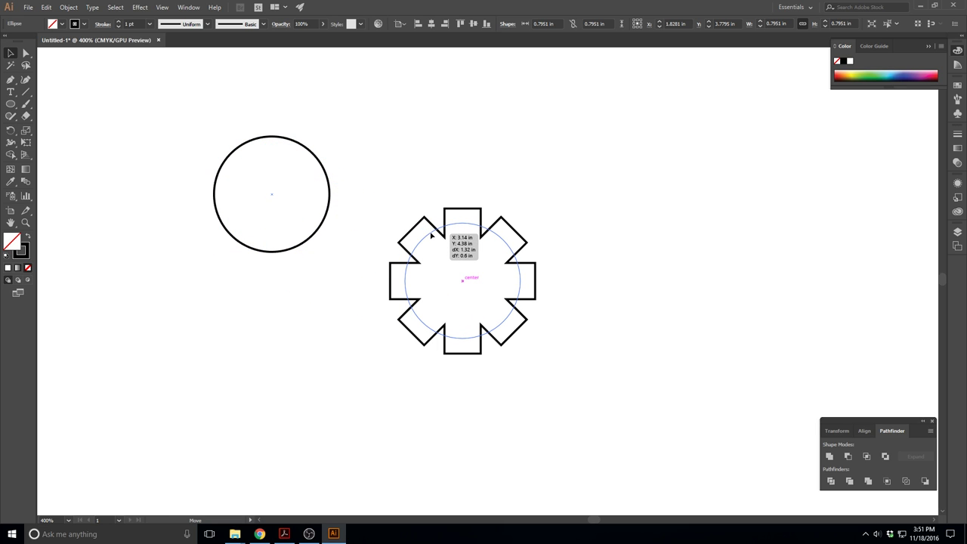
mouse_move(432, 236)
mouse_down()
mouse_move(418, 232)
mouse_move(472, 265)
mouse_move(430, 234)
mouse_up()
drag(430, 235, 264, 172)
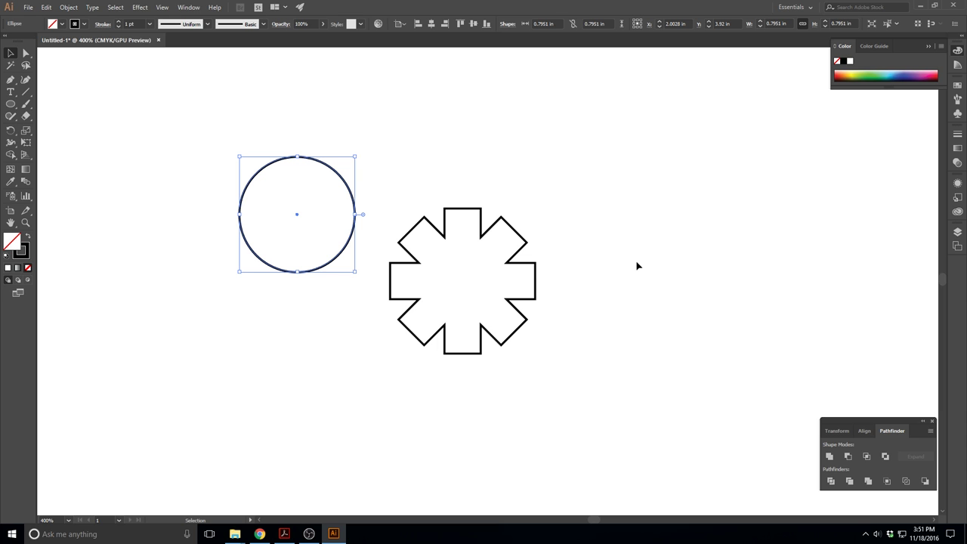
- Try aligning the circle and gear shape by their horizontal and vertical centers relative to the artboard, and undo both alignments
scroll(627, 274, down, 3)
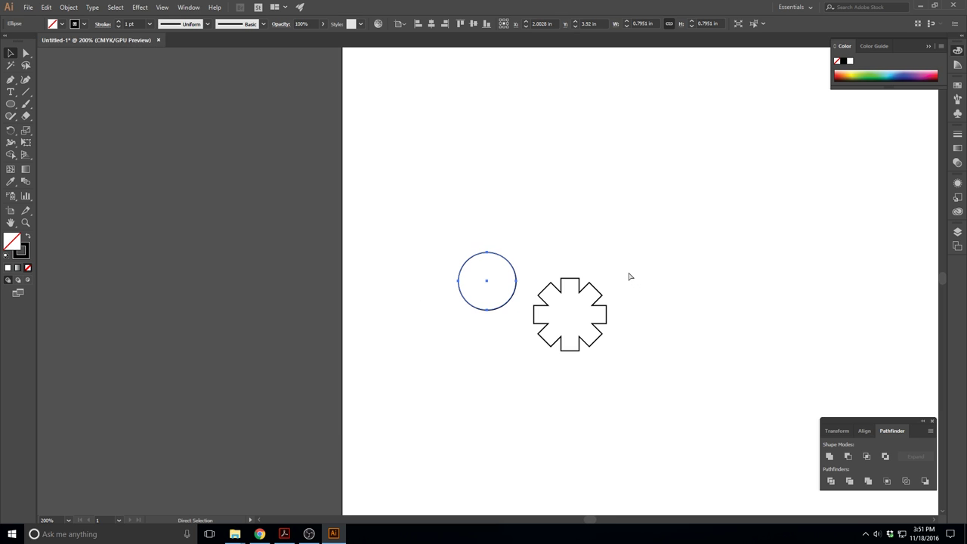
drag(444, 229, 645, 395)
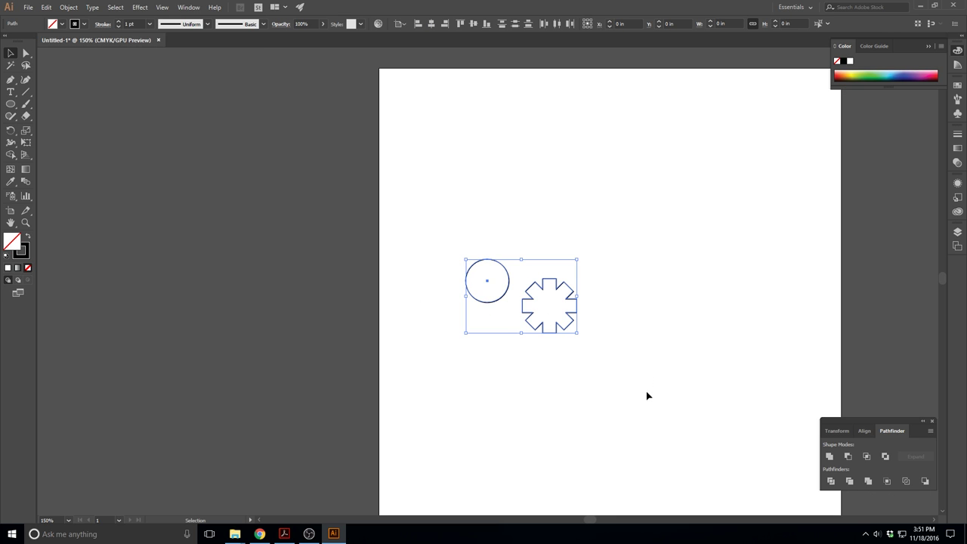
click(865, 431)
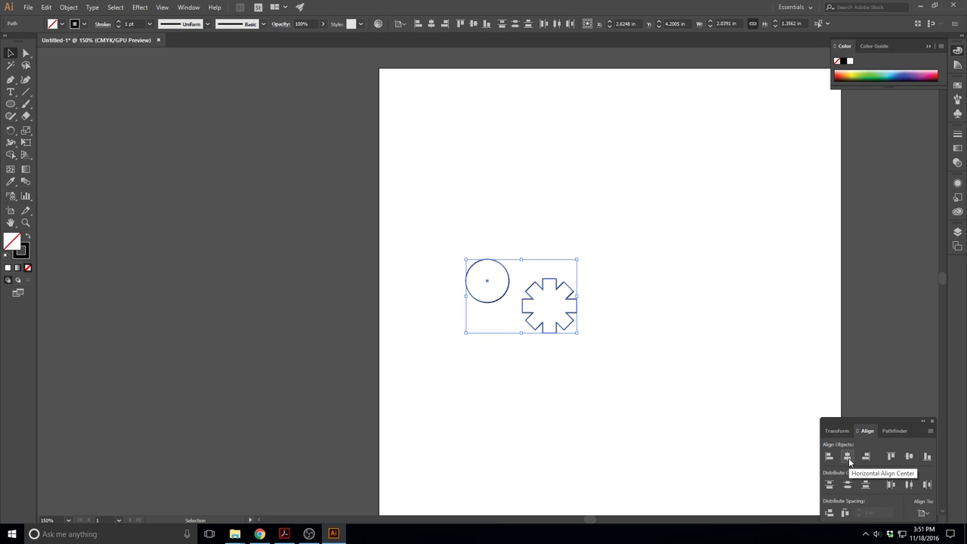
click(847, 456)
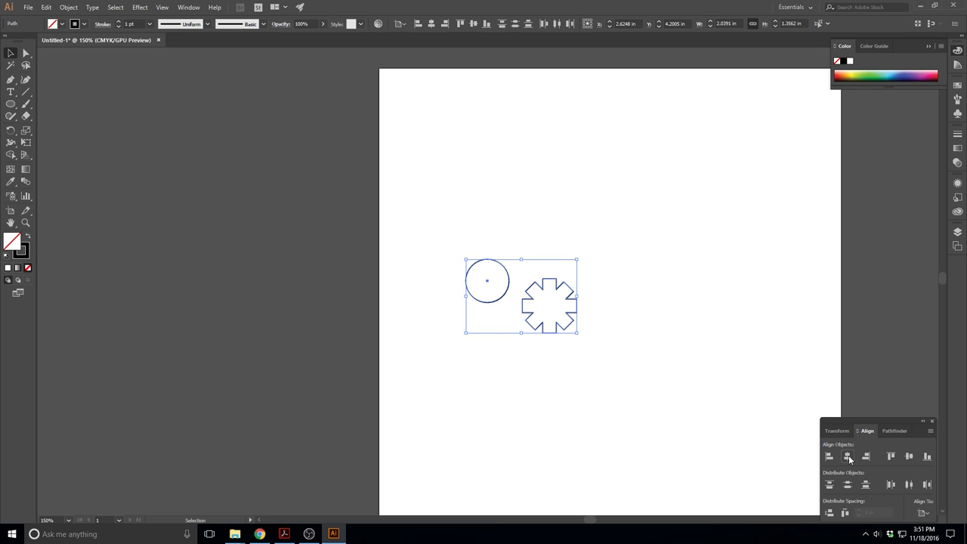
click(908, 456)
scroll(749, 380, down, 1)
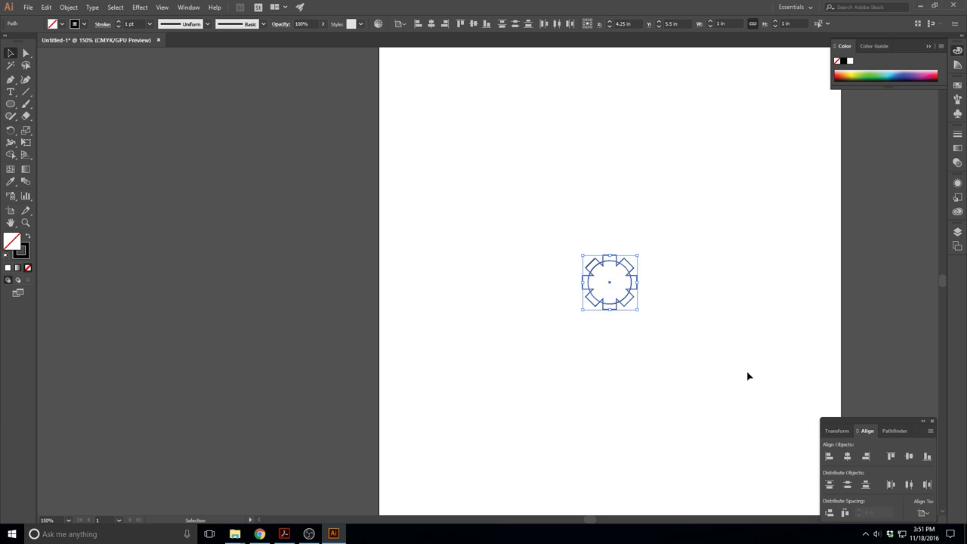
scroll(749, 379, down, 1)
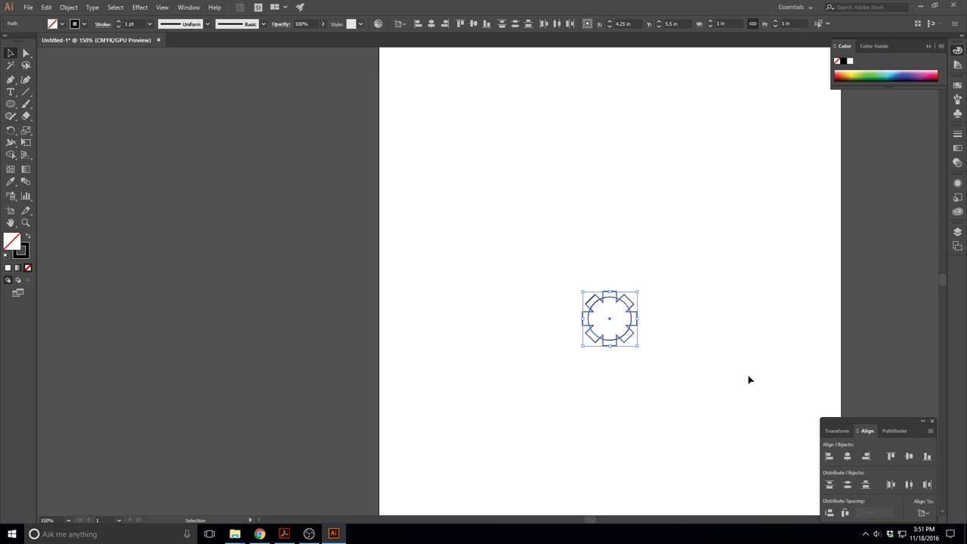
key(ctrl+z)
key(ctrl+z)
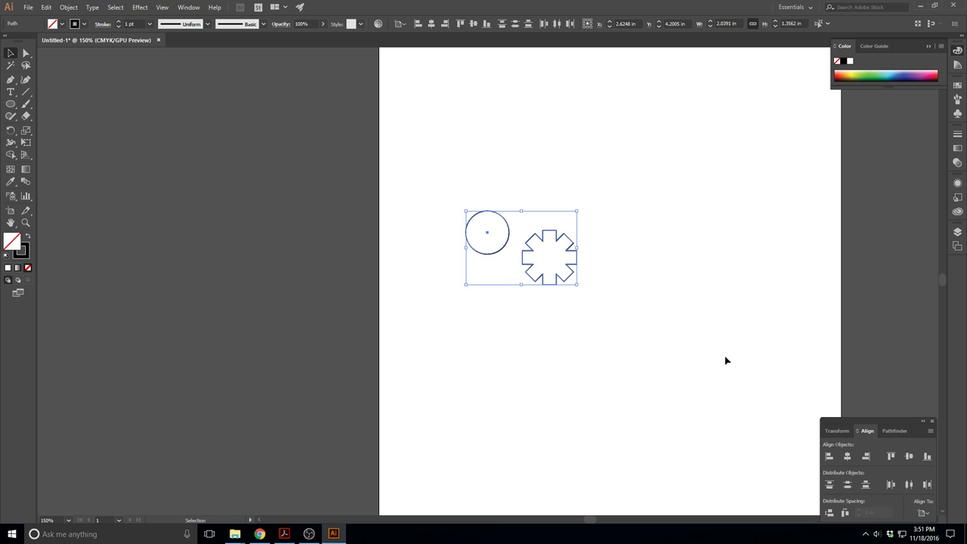
- Select the circle and gear shape, make the gear the key object, and center the circle on it horizontally and vertically
click(695, 334)
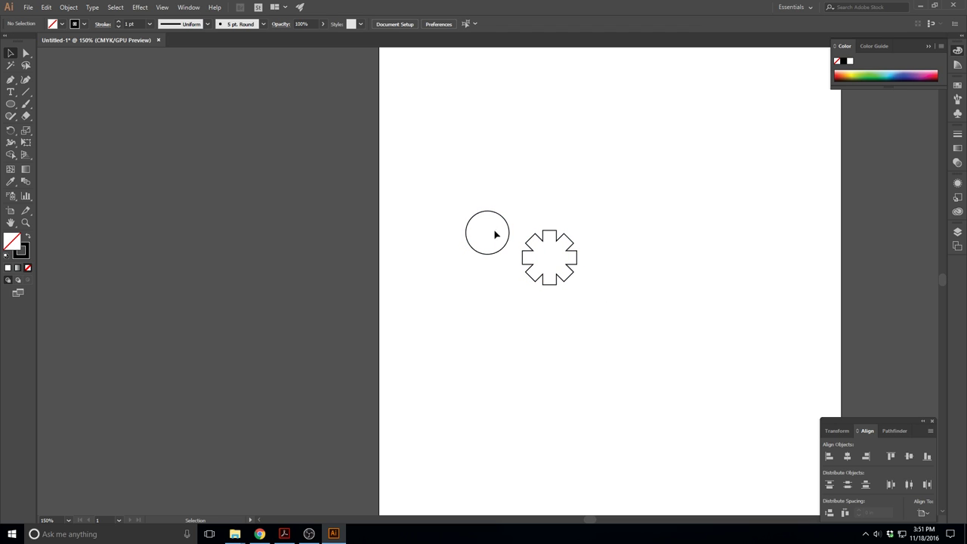
key(ctrl+plus)
key(ctrl+plus)
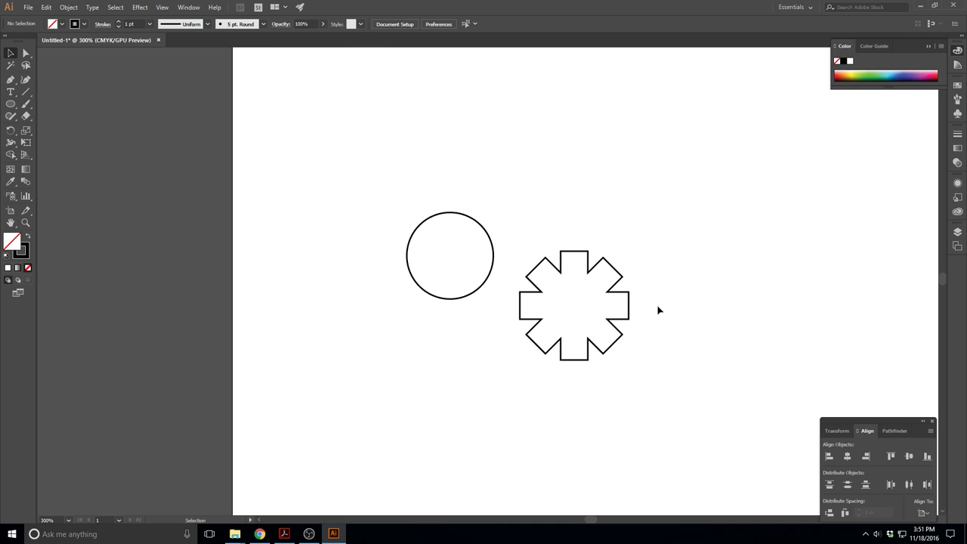
drag(367, 176, 687, 435)
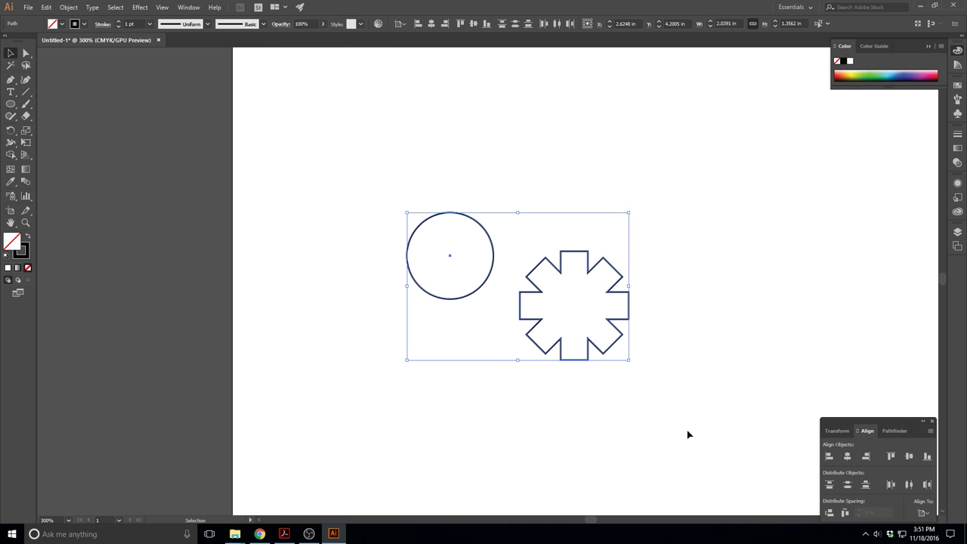
click(614, 270)
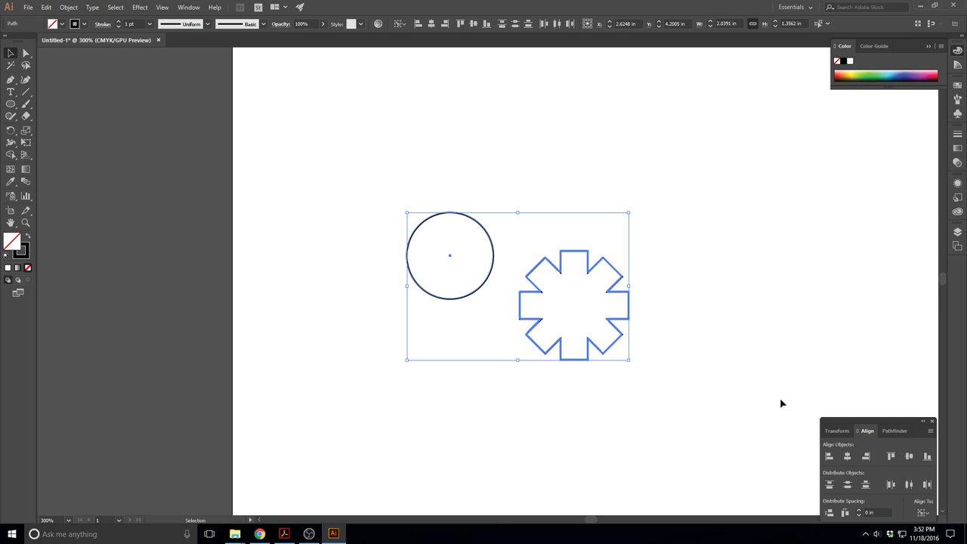
click(848, 456)
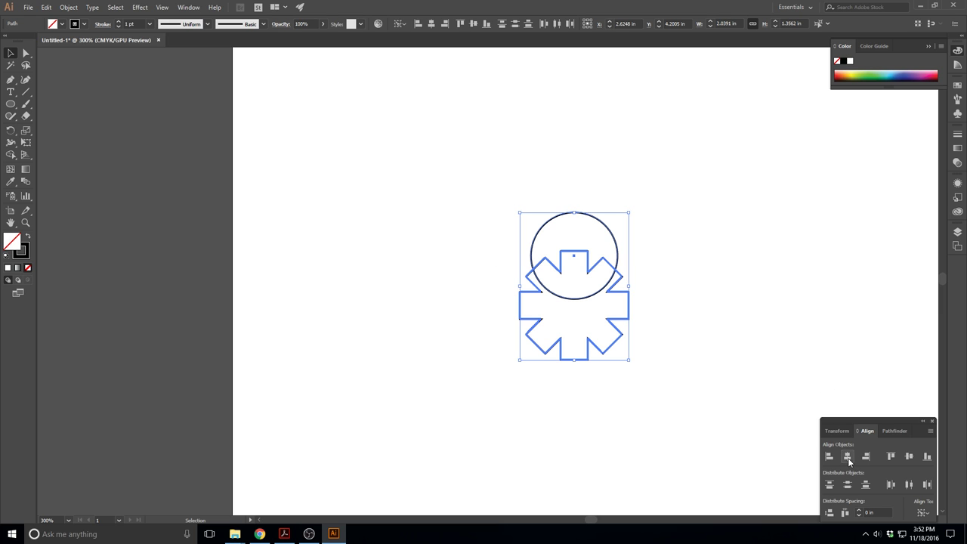
click(909, 456)
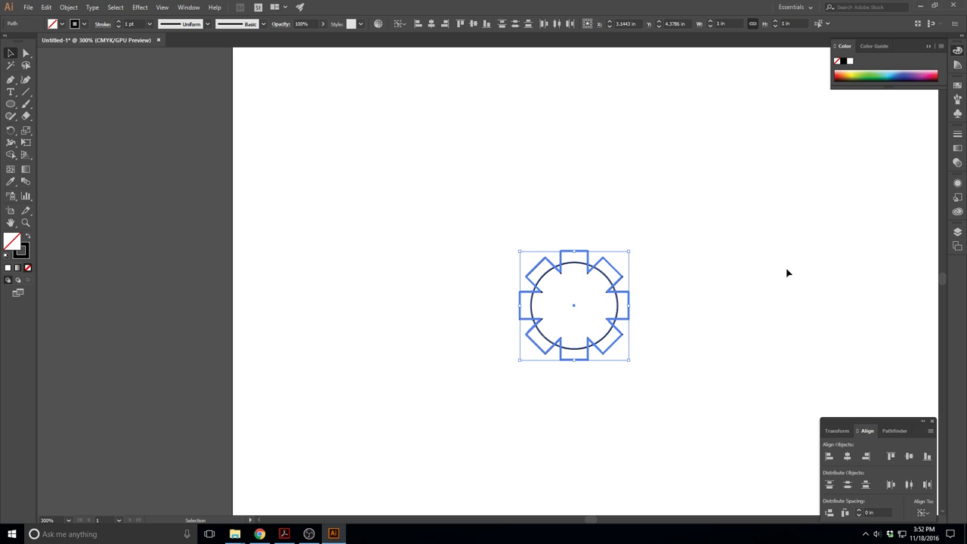
key(ctrl+minus)
key(ctrl+minus)
key(ctrl+minus)
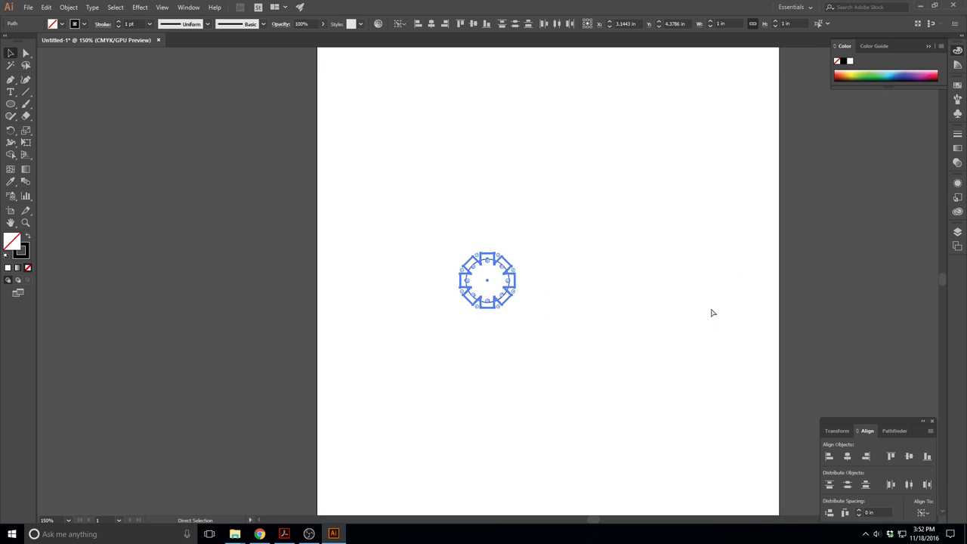
key(ctrl+plus)
key(ctrl+plus)
key(ctrl+plus)
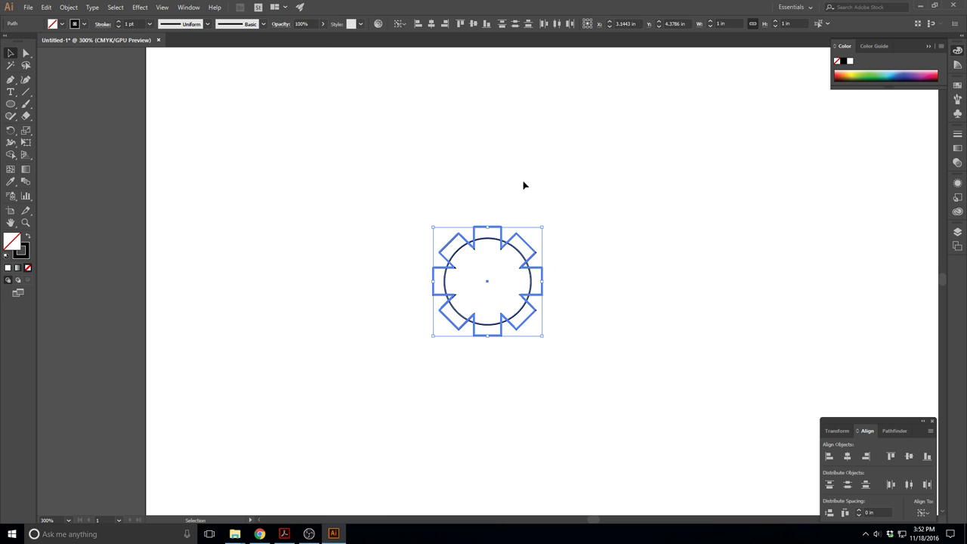
- Try setting only the circle's width to 0.9 in with width and height unlinked, and undo the change
click(595, 291)
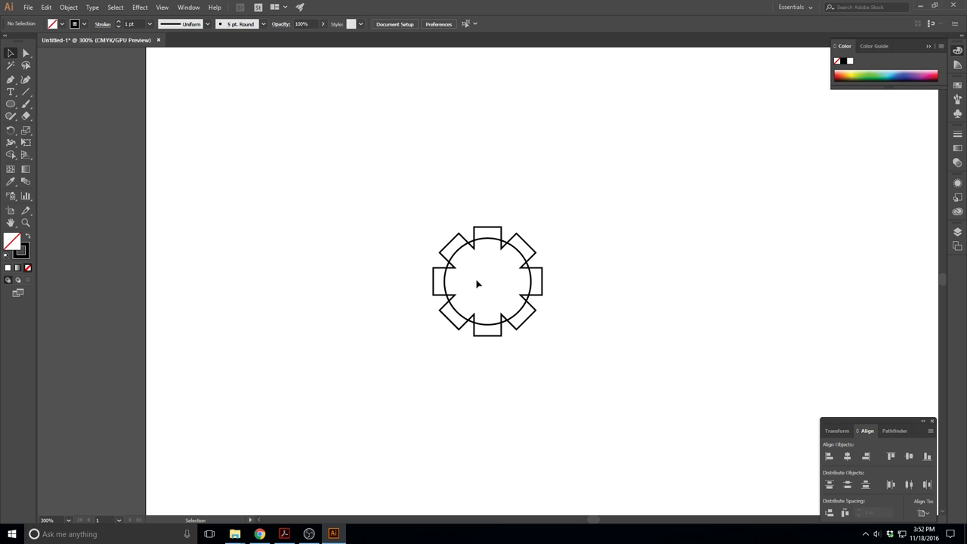
click(471, 243)
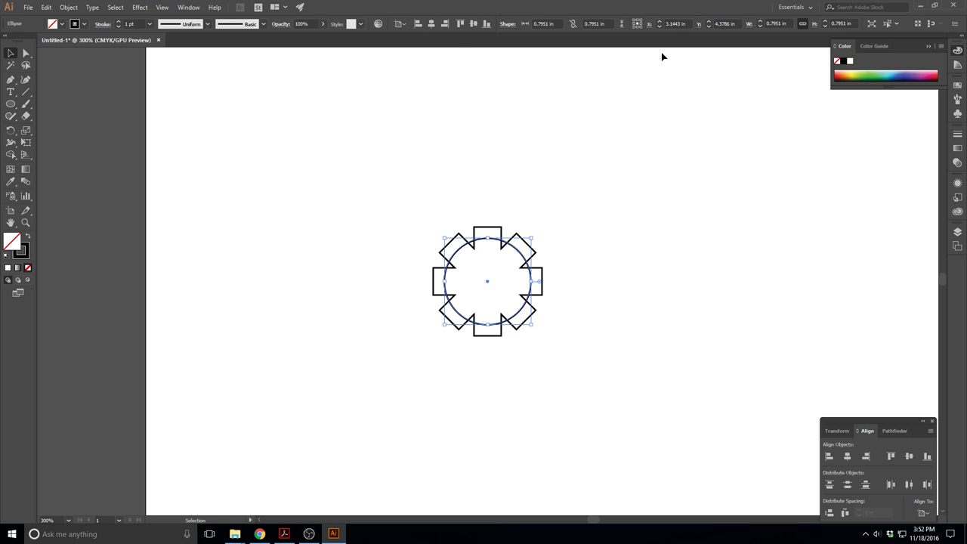
double_click(547, 24)
key(BackSpace)
text(0.9)
key(Tab)
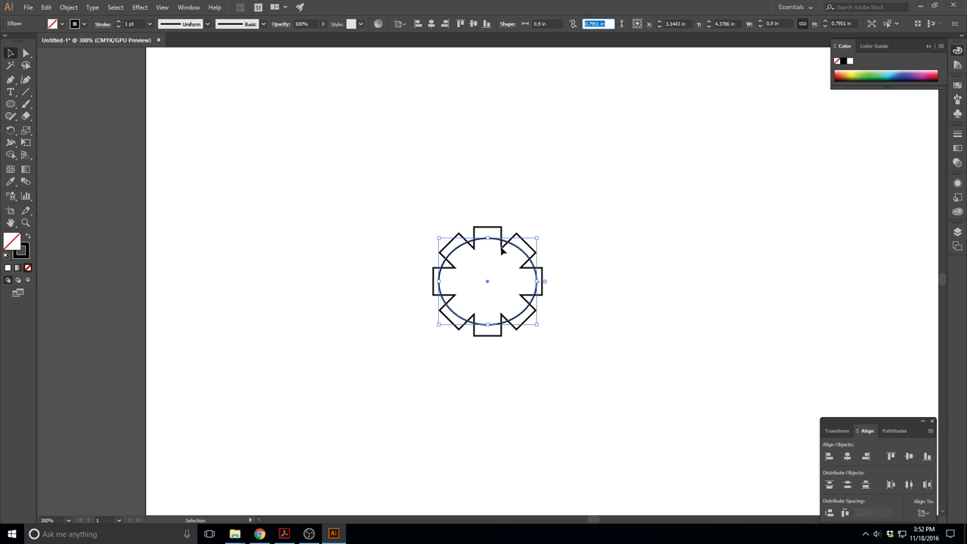
key(a)
click(582, 183)
key(ctrl+z)
key(ctrl+z)
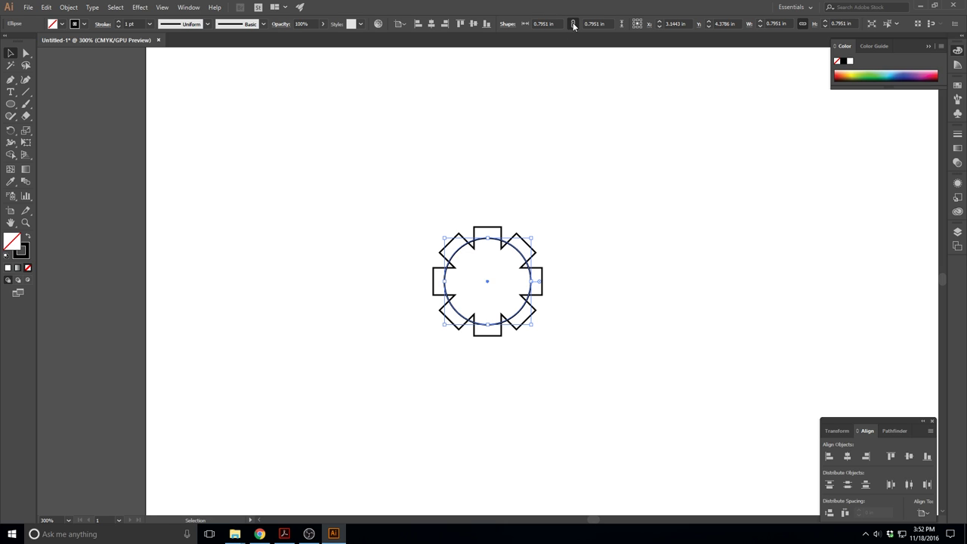
- Link the circle's width and height and set its diameter to 0.9 in
click(541, 24)
text(0.9)
key(Tab)
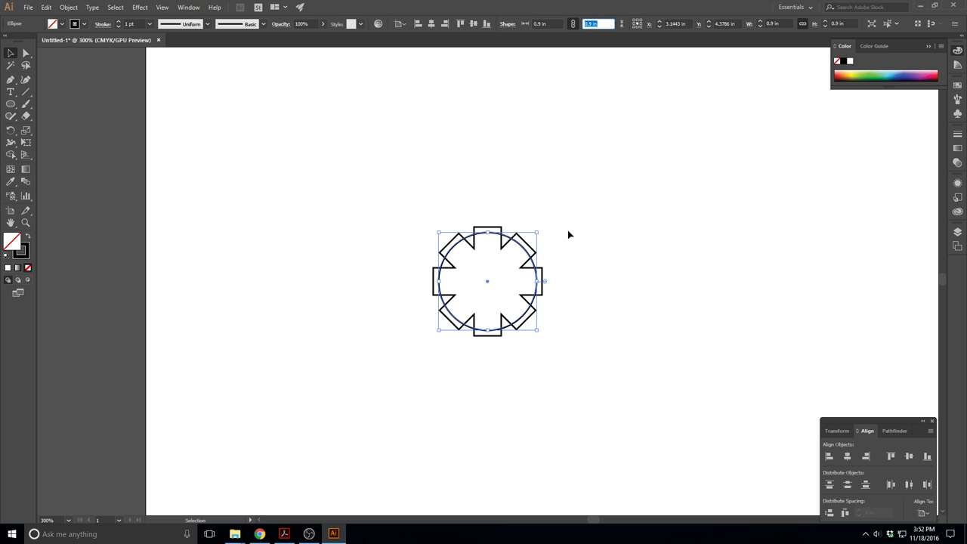
click(428, 189)
- Select the circle and the toothed outline and merge them into one gear outline with the Pathfinder Unite shape mode
drag(383, 200, 603, 417)
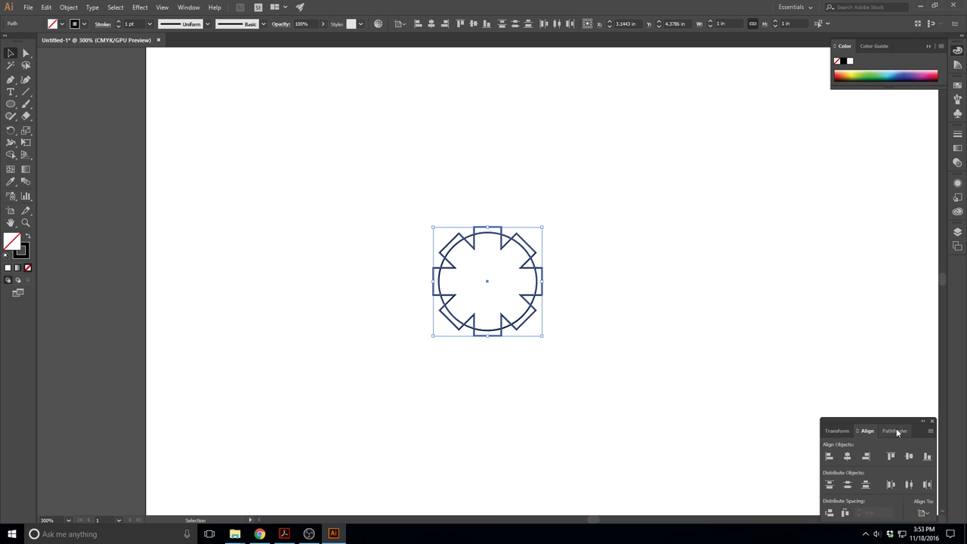
click(896, 431)
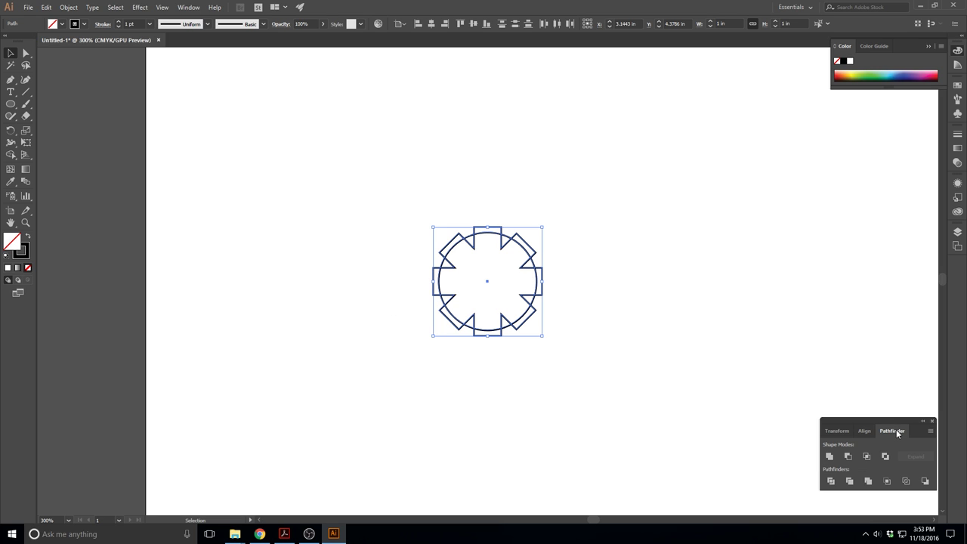
click(828, 457)
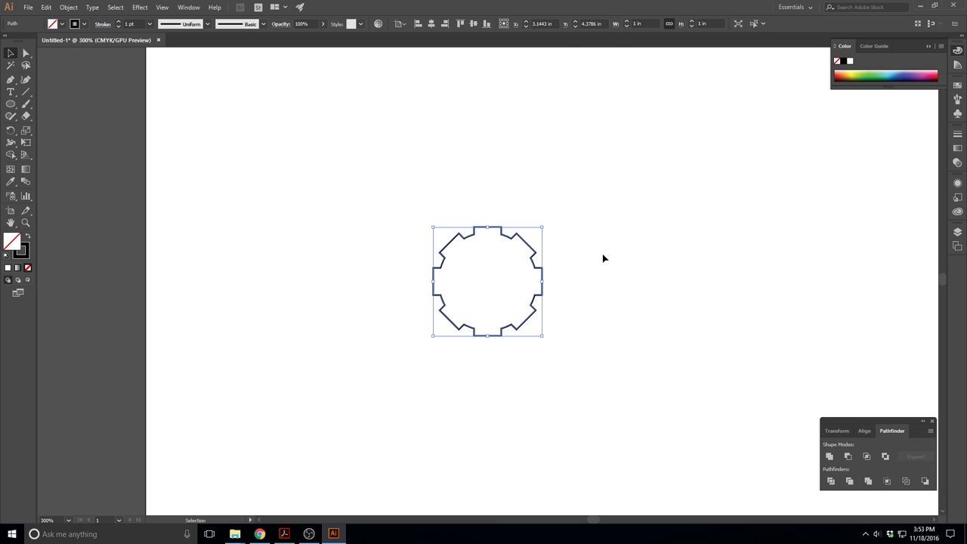
click(627, 292)
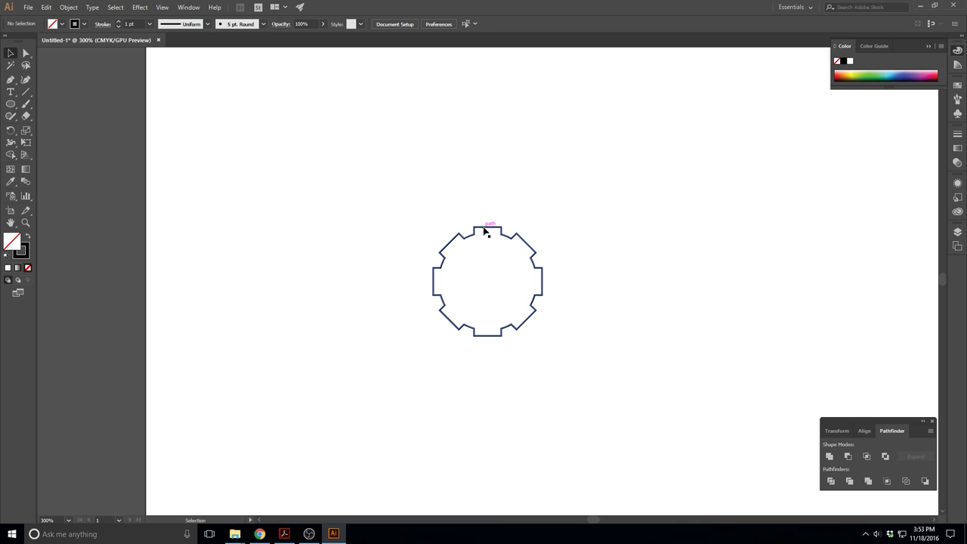
- Draw a small circle about 0.39 in in diameter with the Ellipse tool in the empty area left of the gear
click(12, 106)
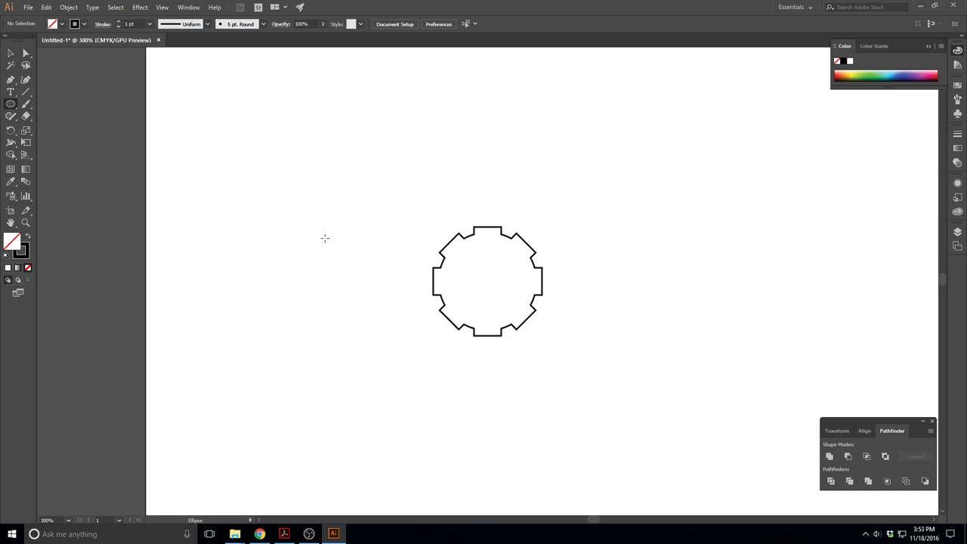
drag(324, 238, 367, 279)
click(16, 52)
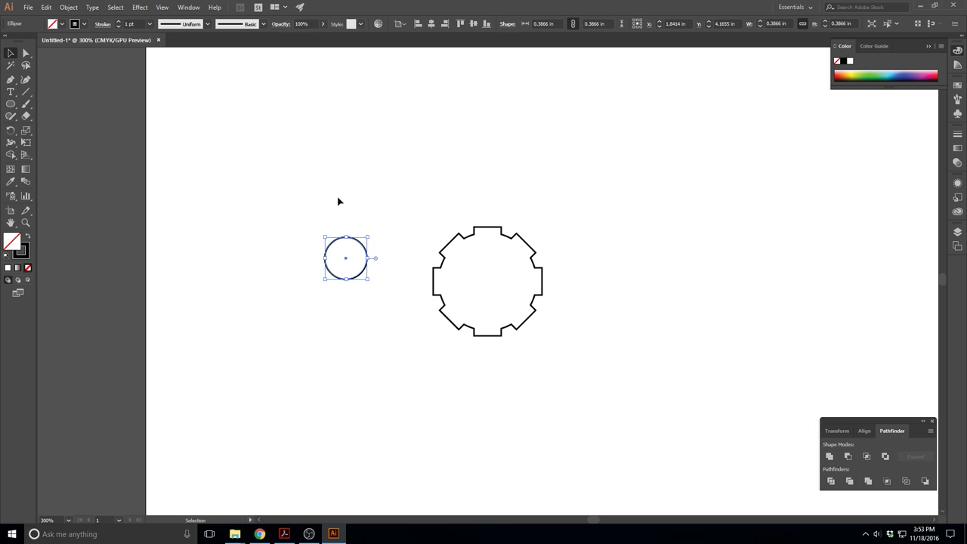
- Set the small circle's diameter to 0.25 in, keeping width and height linked
click(545, 24)
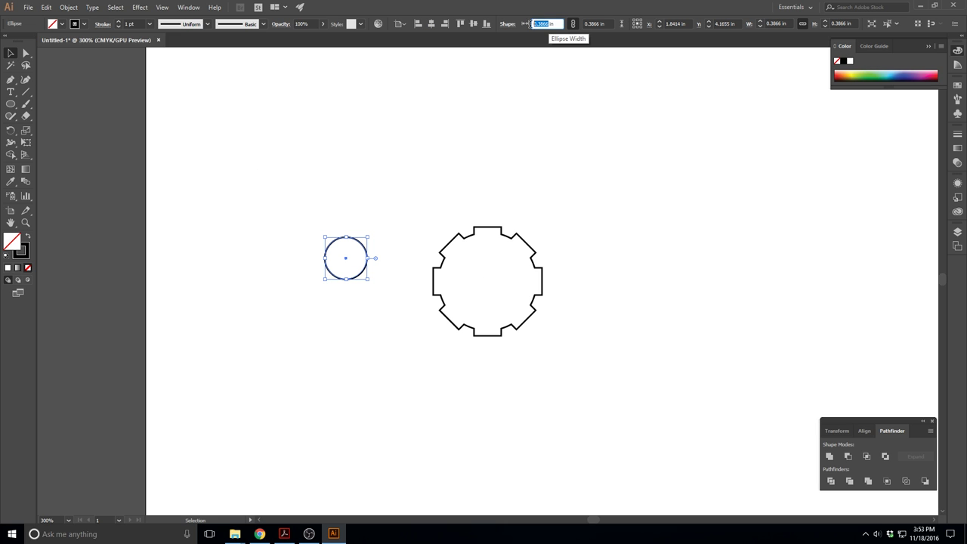
text(1)
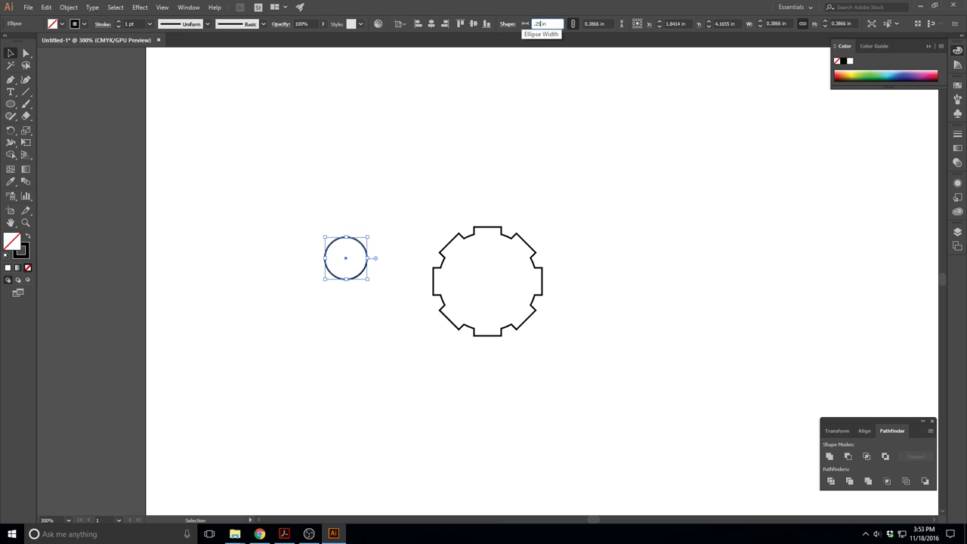
text(25)
key(Tab)
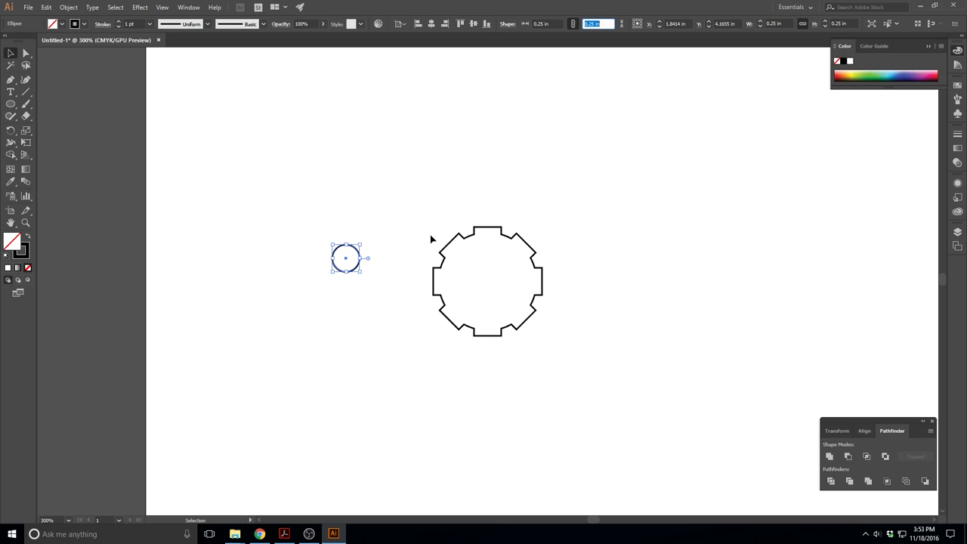
click(297, 184)
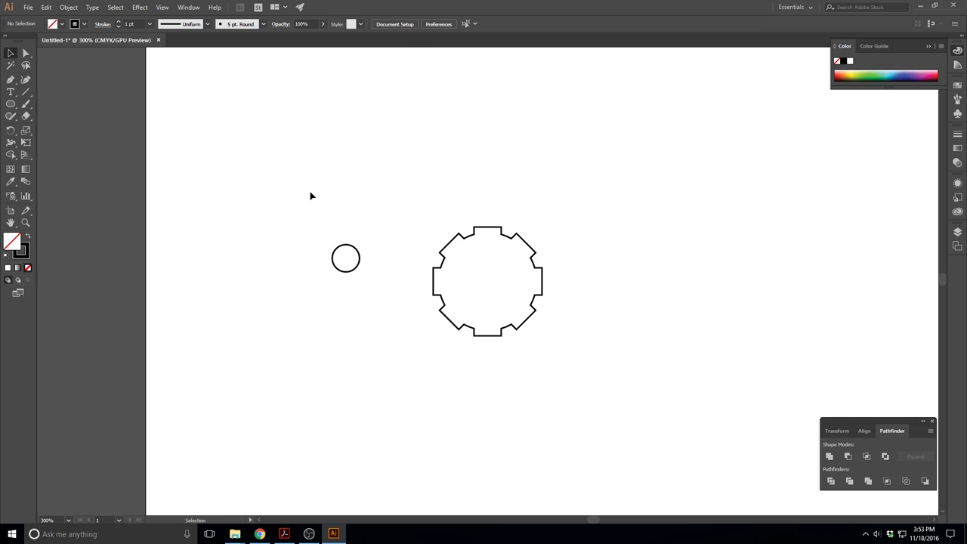
- Center the small circle horizontally and vertically inside the gear outline, using the gear as the key object for the alignment
click(355, 251)
click(353, 227)
click(359, 255)
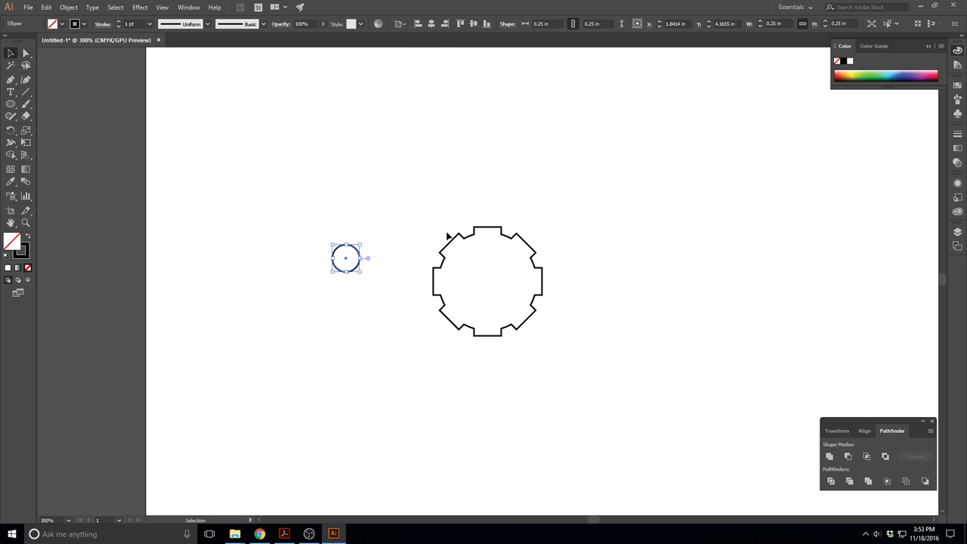
shift+click(455, 239)
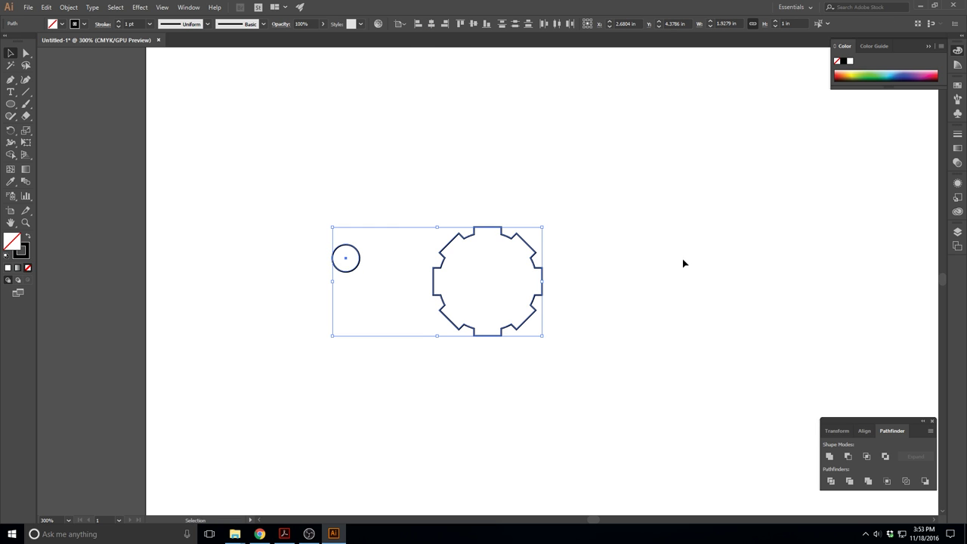
click(510, 240)
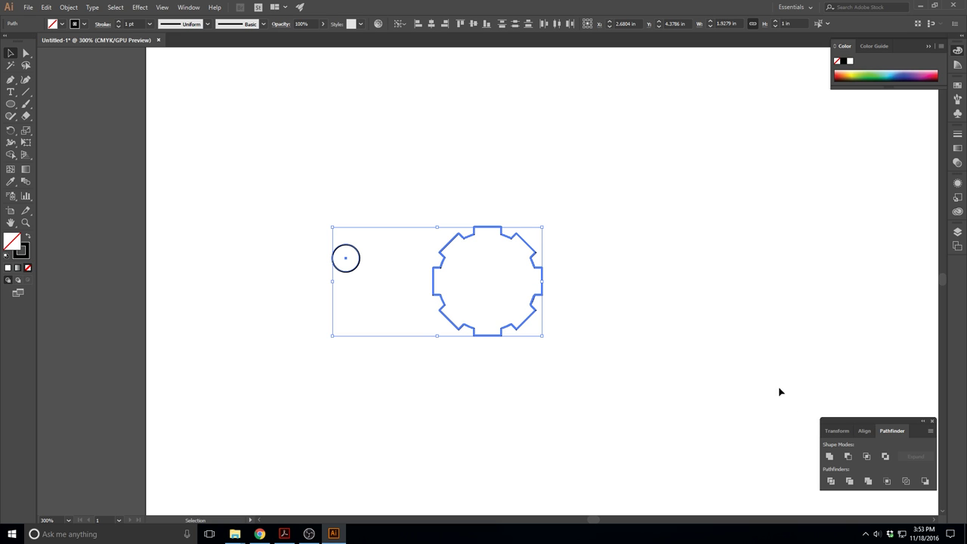
click(864, 430)
click(847, 457)
click(909, 456)
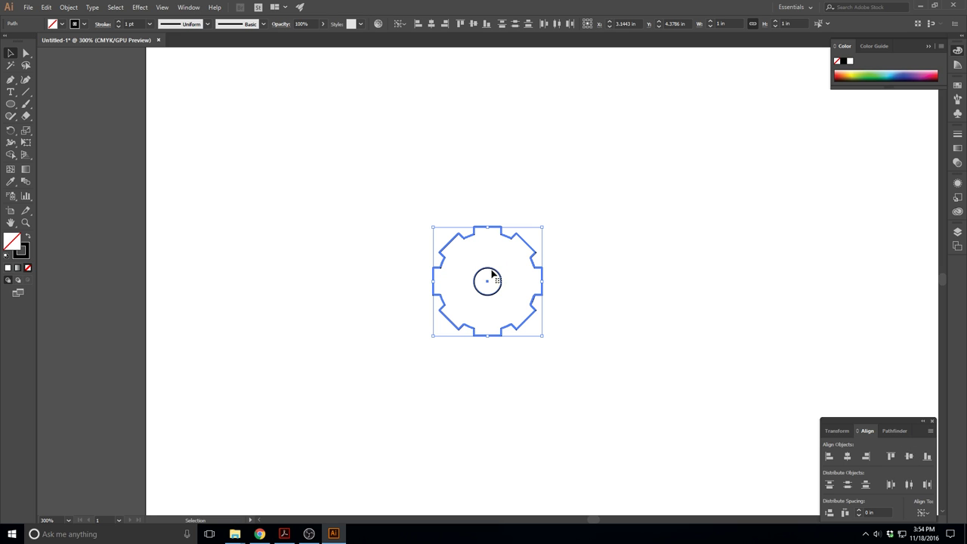
click(363, 244)
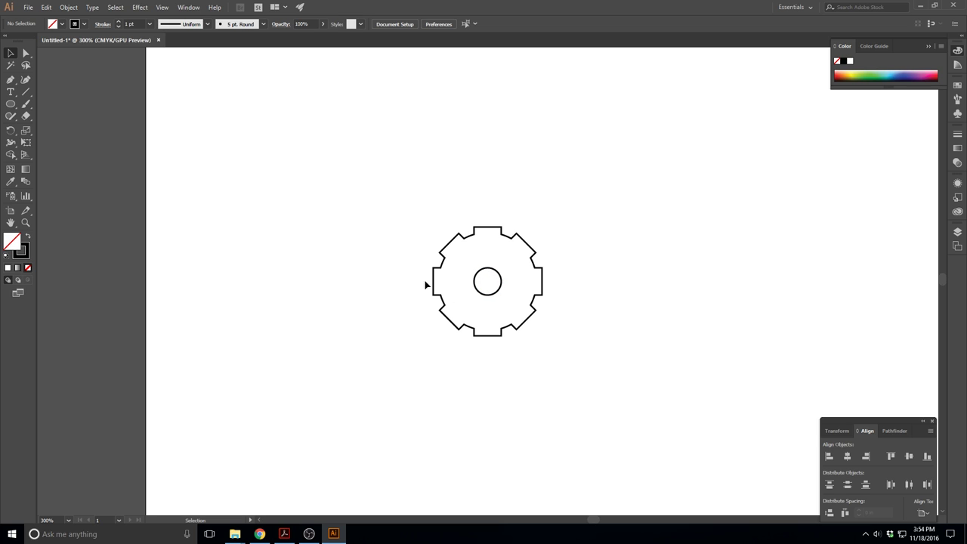
- Draw a short horizontal line in the empty area up and left of the gear and set its width to 0.125 in
click(26, 93)
mouse_move(280, 197)
mouse_down()
mouse_move(322, 306)
mouse_move(433, 246)
mouse_move(291, 101)
mouse_move(188, 150)
mouse_move(476, 153)
mouse_move(308, 281)
mouse_move(360, 172)
mouse_move(221, 234)
mouse_move(383, 194)
mouse_move(316, 176)
mouse_move(580, 213)
mouse_move(501, 198)
mouse_move(255, 201)
mouse_move(335, 207)
mouse_move(319, 194)
mouse_move(355, 194)
mouse_move(354, 244)
mouse_move(283, 276)
mouse_move(203, 242)
mouse_move(216, 138)
mouse_move(355, 130)
mouse_move(364, 181)
mouse_move(355, 160)
mouse_move(352, 189)
mouse_move(296, 195)
mouse_up()
click(11, 53)
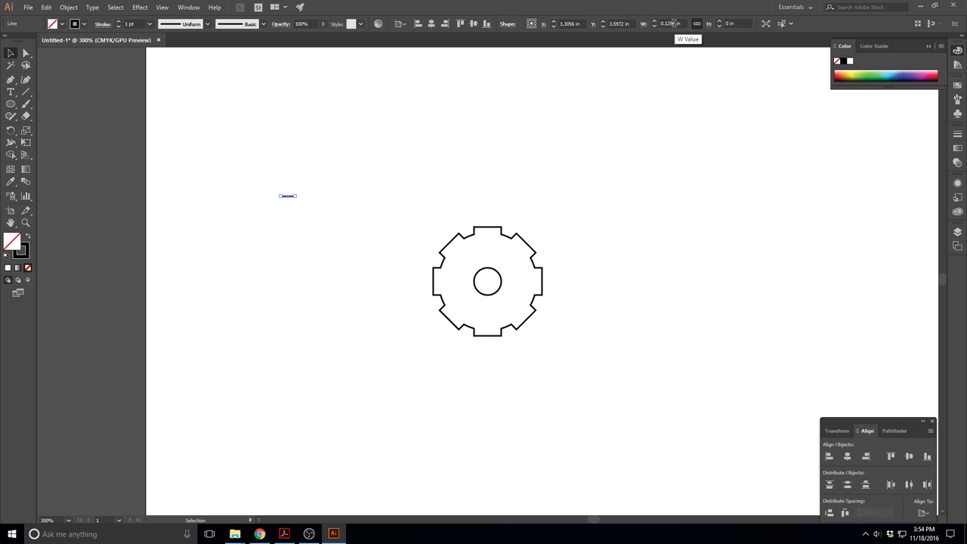
drag(677, 24, 661, 25)
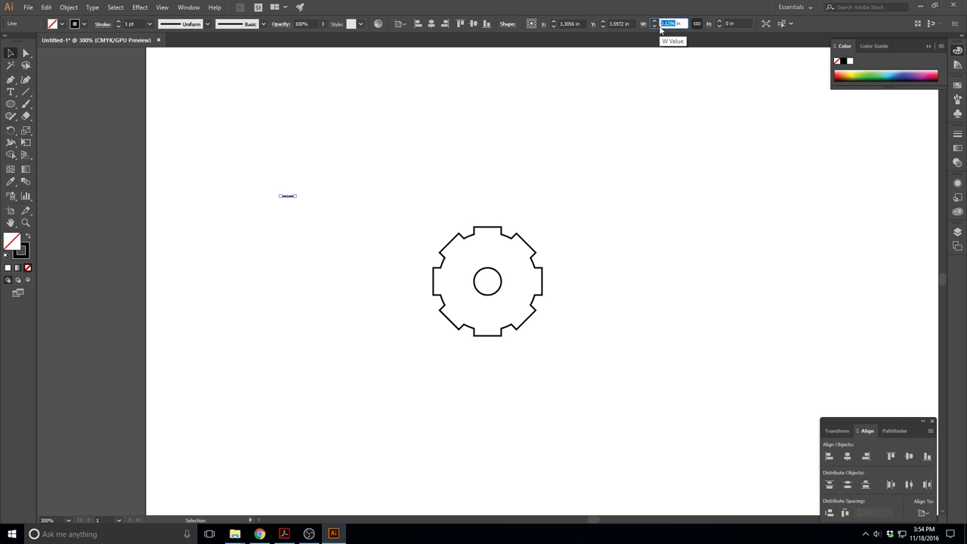
text(1)
key(Return)
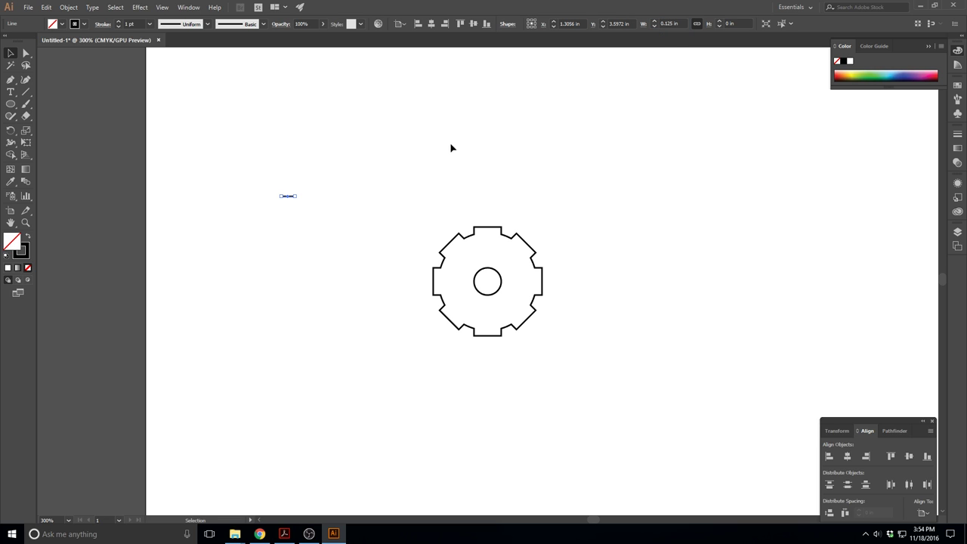
- Copy the short line, paste it in place, and rotate the copy 90° to form a plus sign
key(a)
key(ctrl+c)
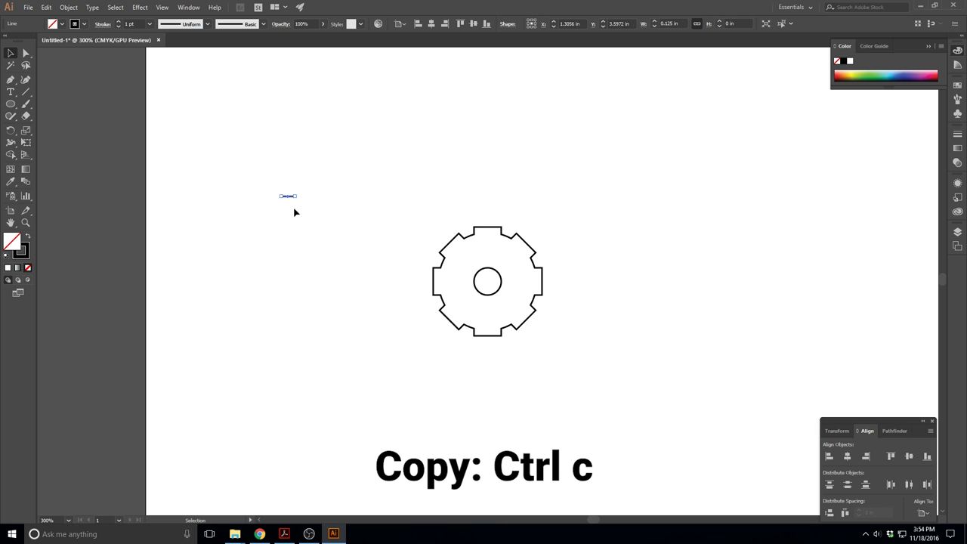
key(ctrl+shift+v)
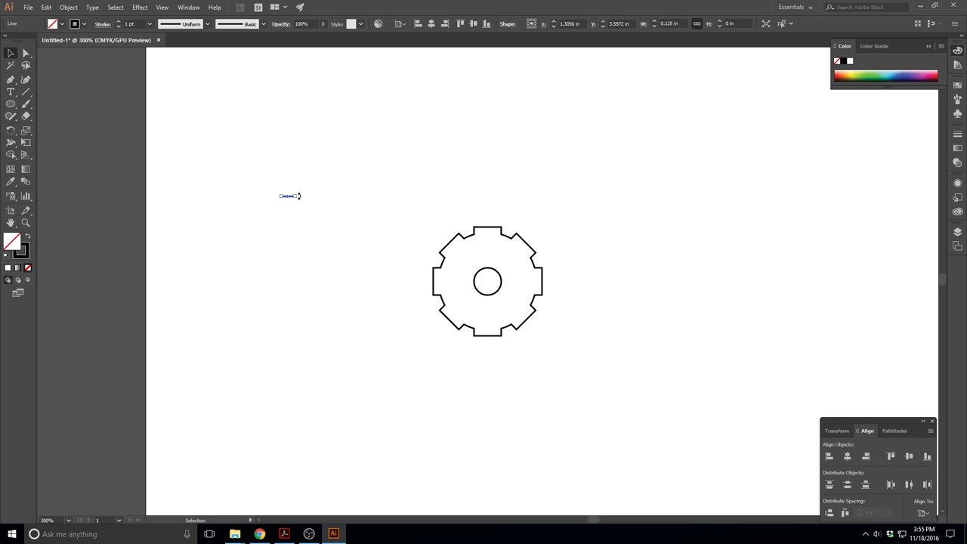
drag(298, 195, 286, 175)
click(306, 254)
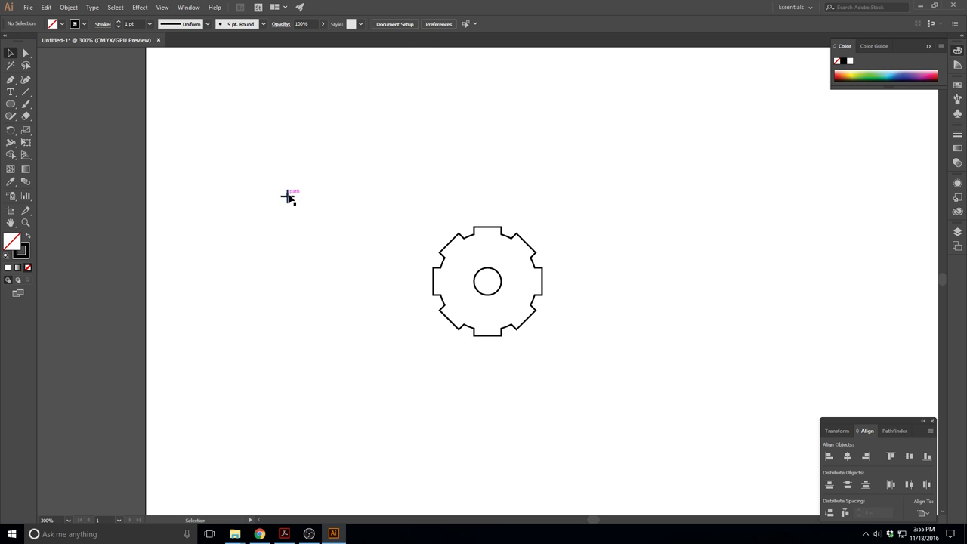
click(287, 196)
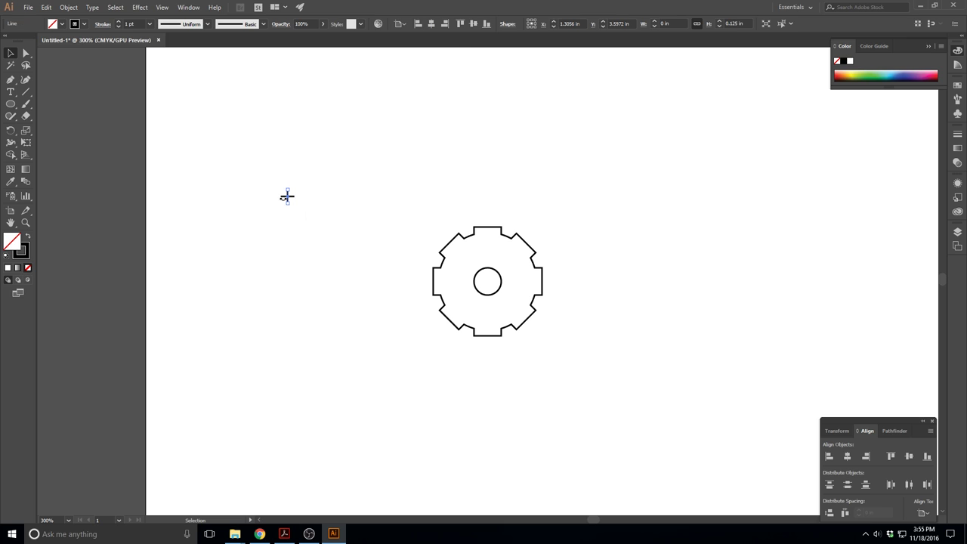
- Group the two crossed lines and move the plus sign closer to the gear, to about X 1.93 in, Y 4.25 in
drag(266, 180, 307, 222)
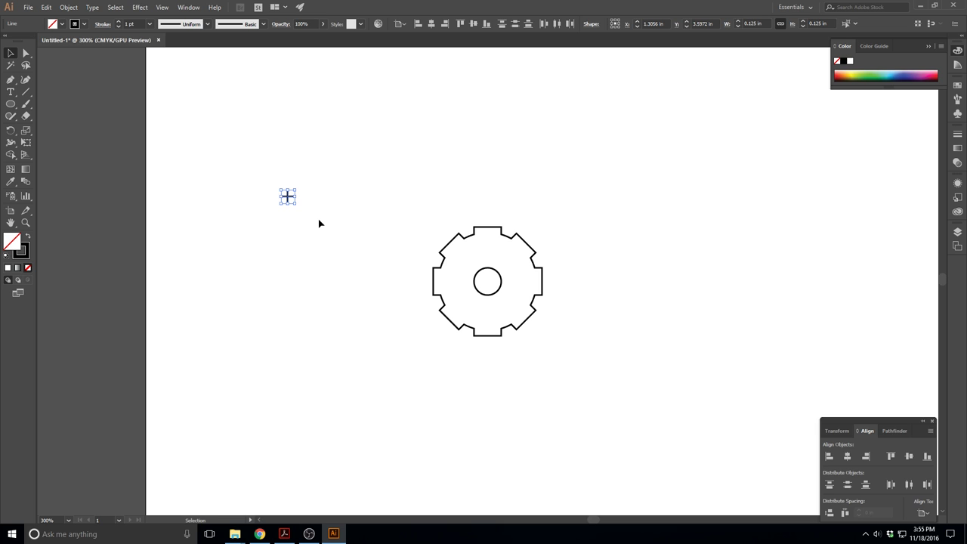
key(ctrl+g)
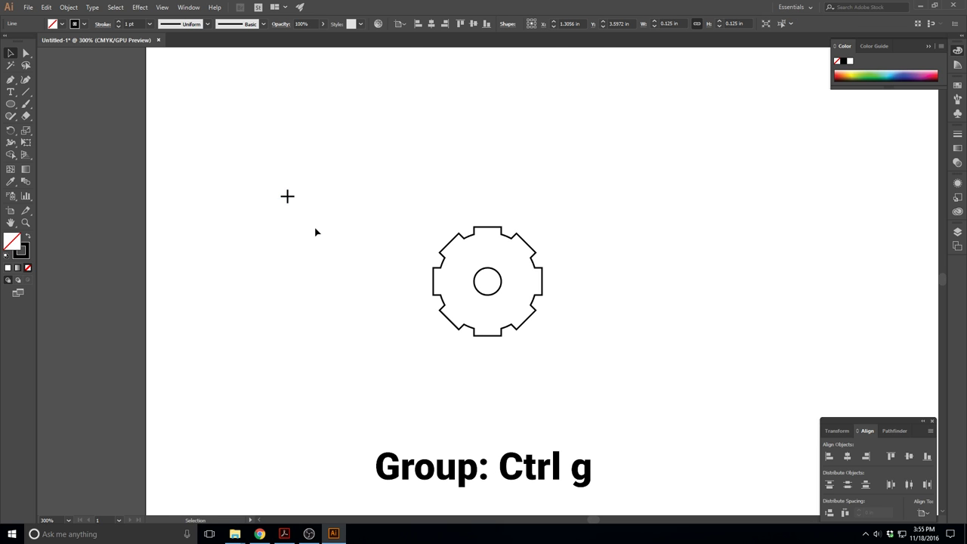
drag(293, 203, 355, 273)
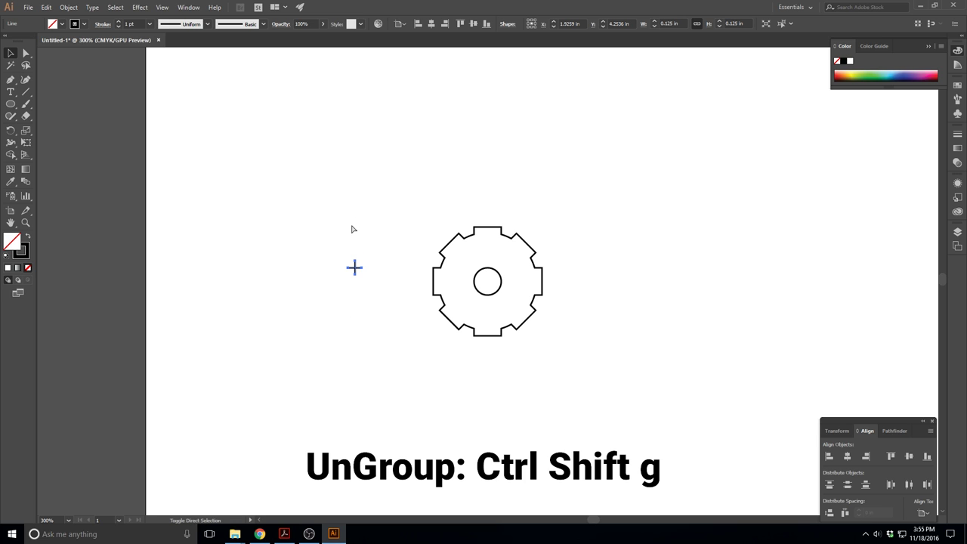
- Ungroup the plus sign and select its lines individually
key(ctrl+shift+g)
click(370, 337)
click(355, 273)
click(362, 307)
click(355, 275)
click(350, 273)
click(350, 275)
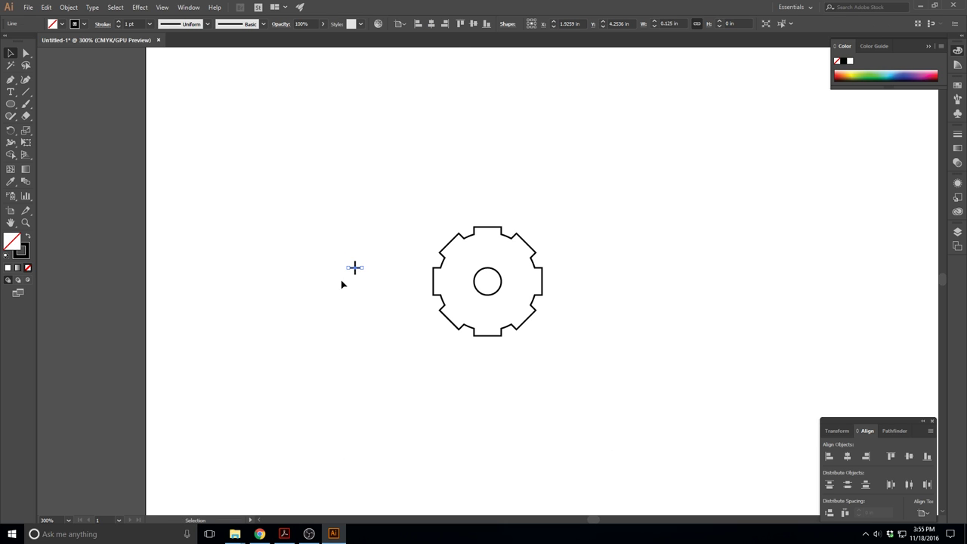
- Select both lines of the plus sign and group them again
drag(334, 253, 371, 297)
key(ctrl+plus)
key(ctrl+plus)
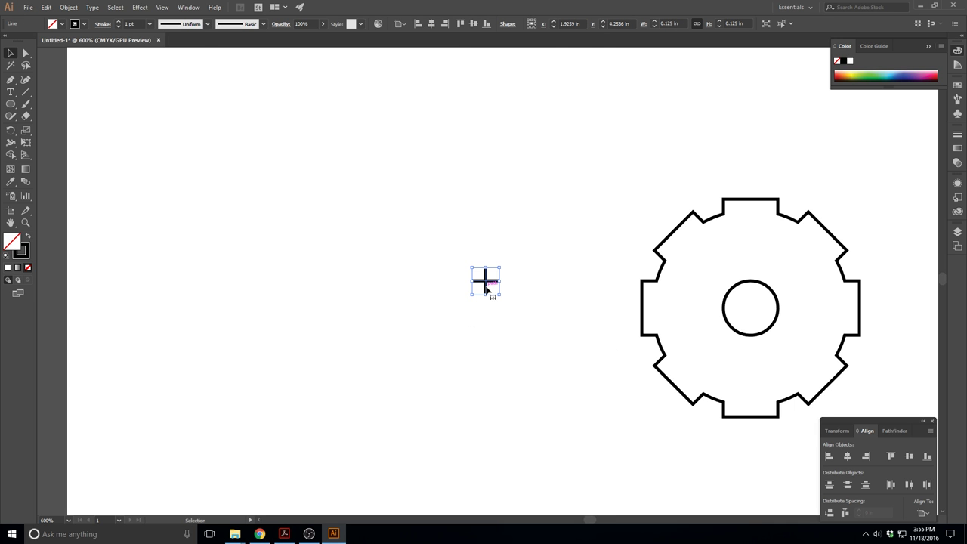
- Isolate the plus sign group and move its vertical line about 0.1 in to the left, clear of the horizontal line
double_click(486, 288)
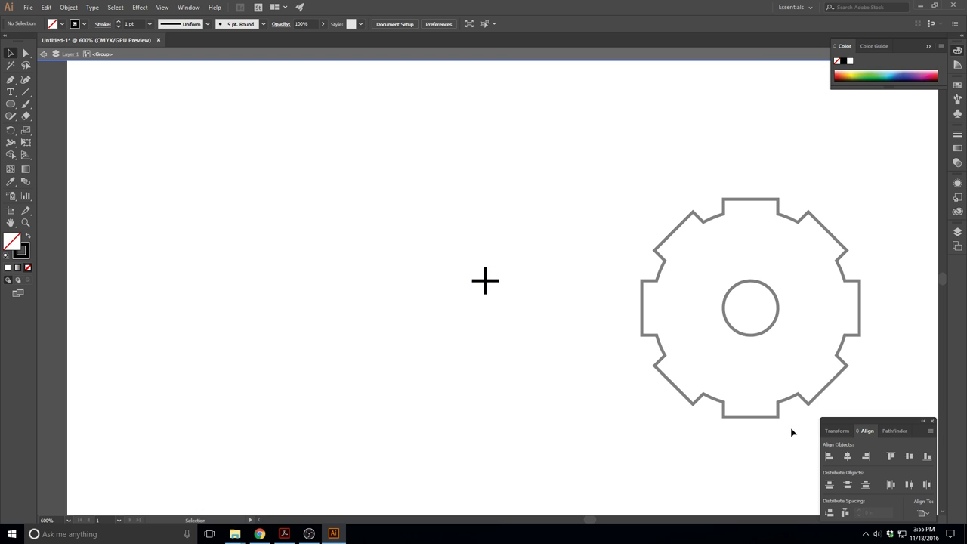
click(486, 276)
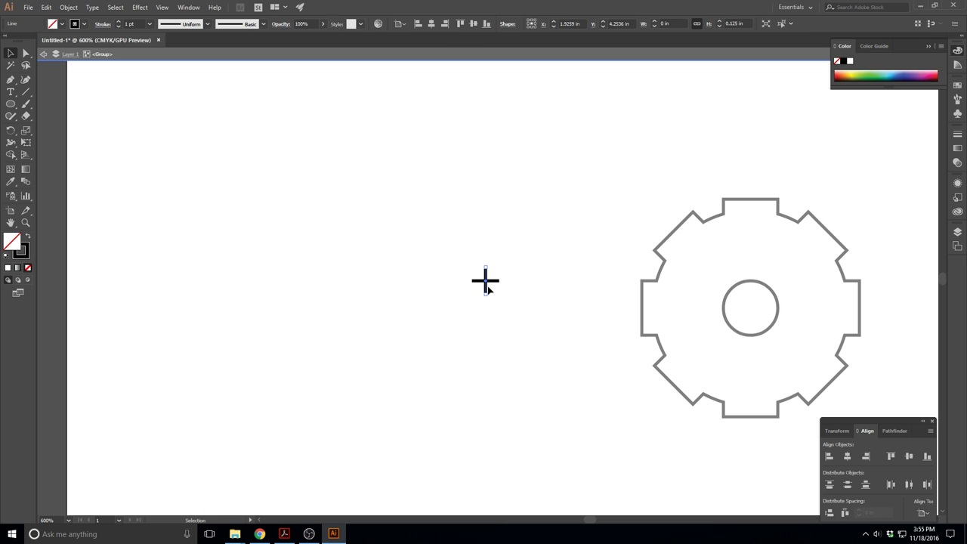
drag(487, 289, 463, 289)
mouse_move(466, 288)
mouse_down()
mouse_move(485, 290)
mouse_move(459, 289)
mouse_move(495, 256)
mouse_move(465, 294)
mouse_up()
- Nudge the vertical line up, down, left and right in small and large increments, exit isolation mode, and select the group
key(Up)
key(Down)
key(Down)
key(Left)
key(Right)
key(shift+Left)
key(shift+Right)
key(shift+Right)
key(shift+Left)
key(shift+Up)
key(shift+Down)
double_click(589, 179)
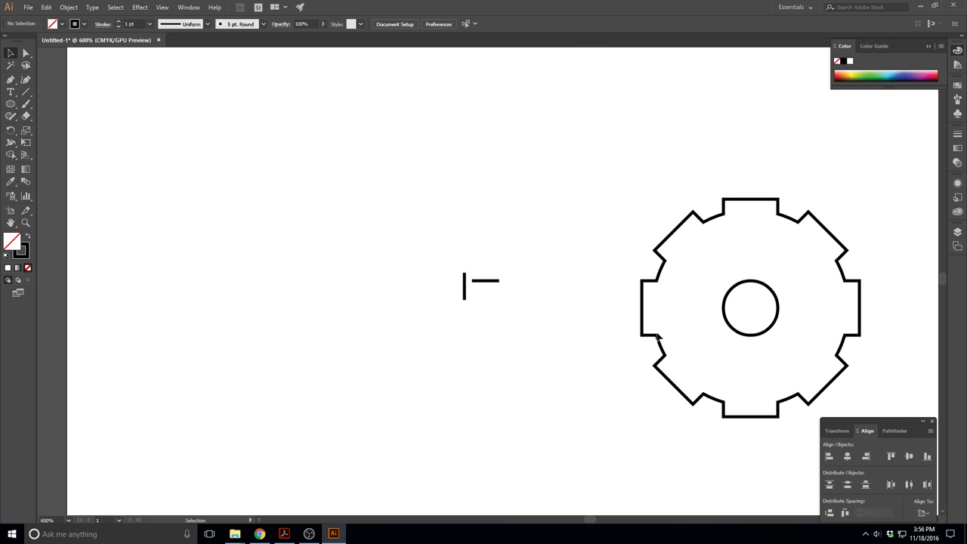
click(464, 285)
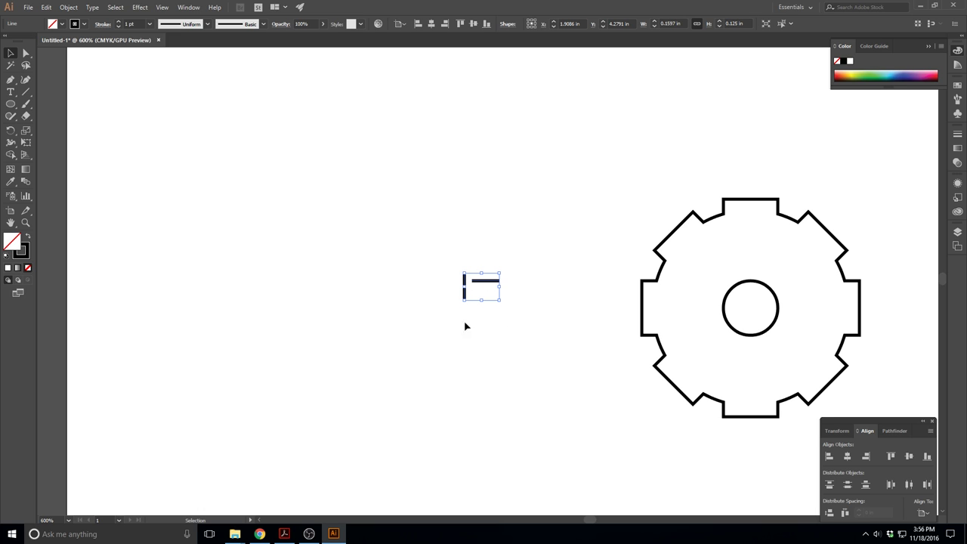
- Undo the nudges and moves of the vertical line and the last grouping of the plus sign
key(ctrl+z)
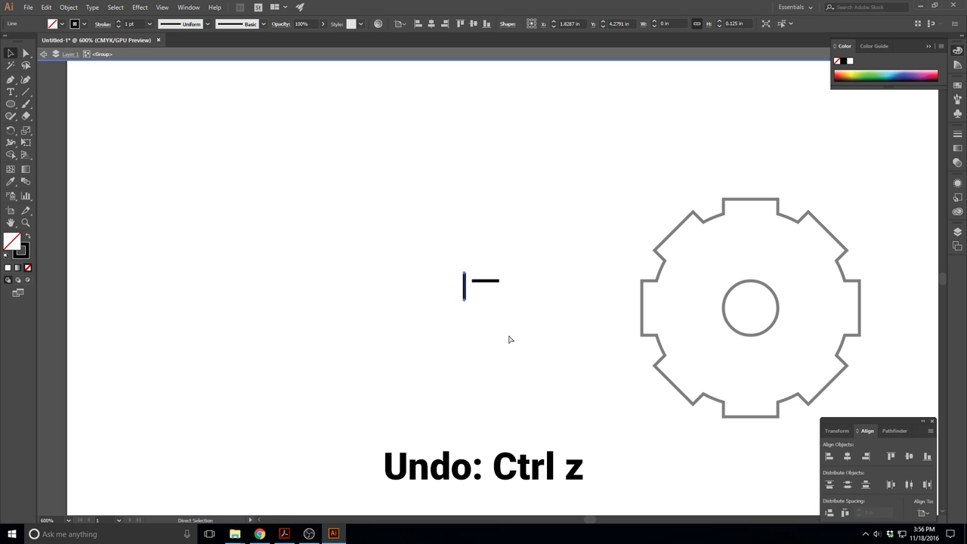
key(ctrl+z)
key(ctrl+z)
key(ctrl+z)
key(ctrl+z)
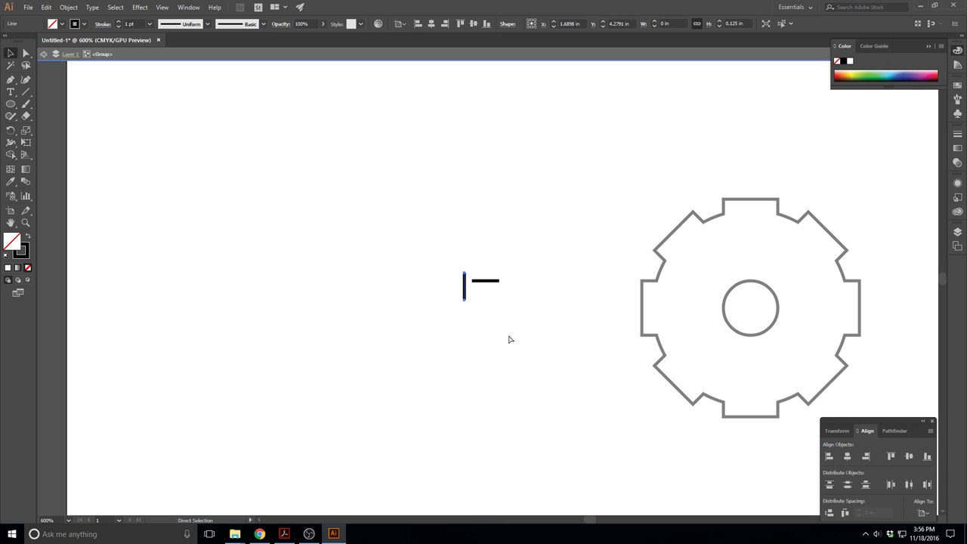
key(ctrl+z)
key(ctrl+z)
key(ctrl+z)
key(ctrl+z)
key(ctrl+z)
key(ctrl+z)
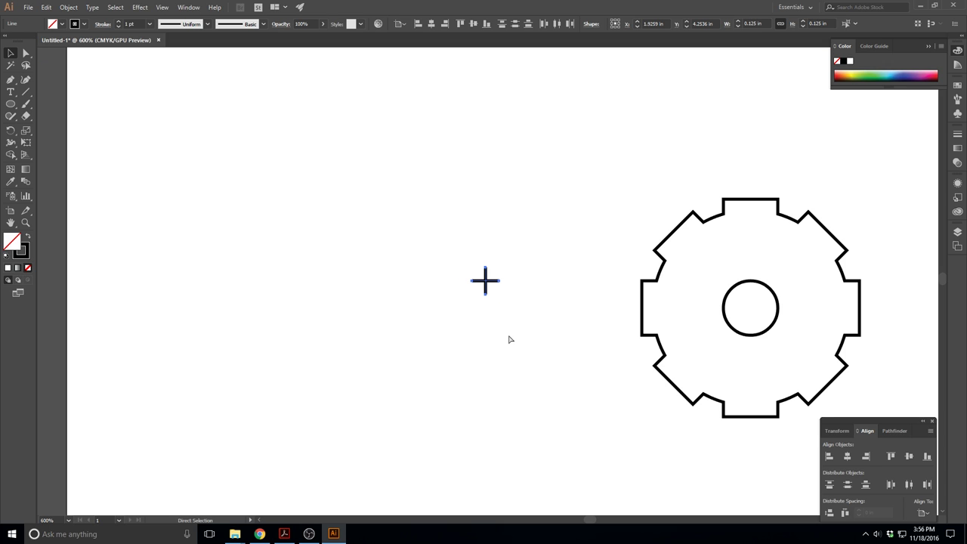
- Group the two lines of the plus sign and rotate the group 45° to form an X
click(485, 287)
drag(457, 250, 522, 300)
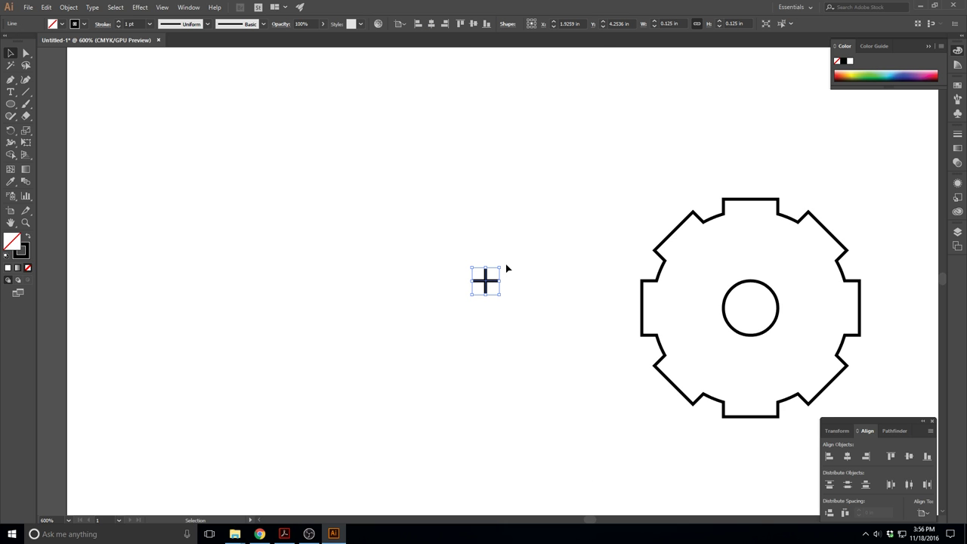
drag(503, 265, 549, 301)
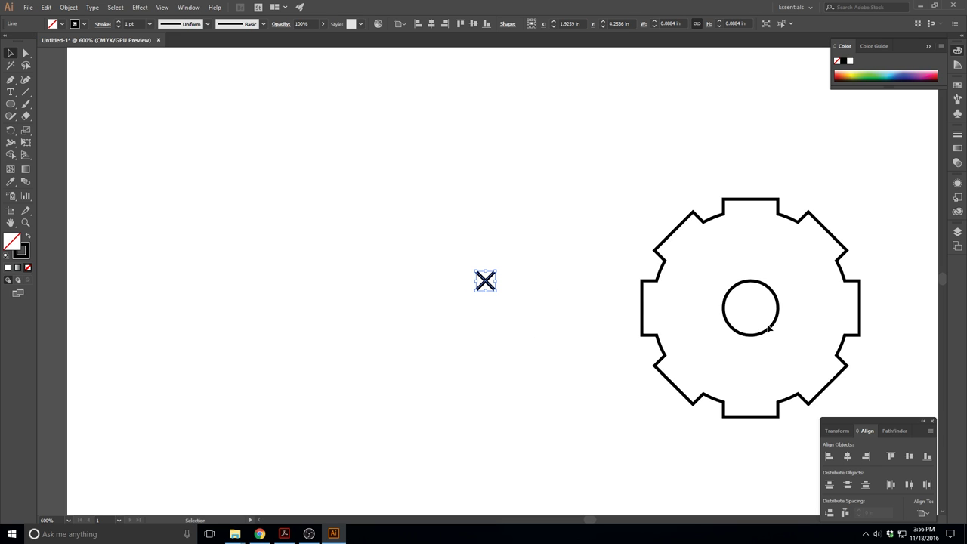
- Center the X horizontally and vertically in the gear's center hole, using the circle as the key object
shift+click(736, 288)
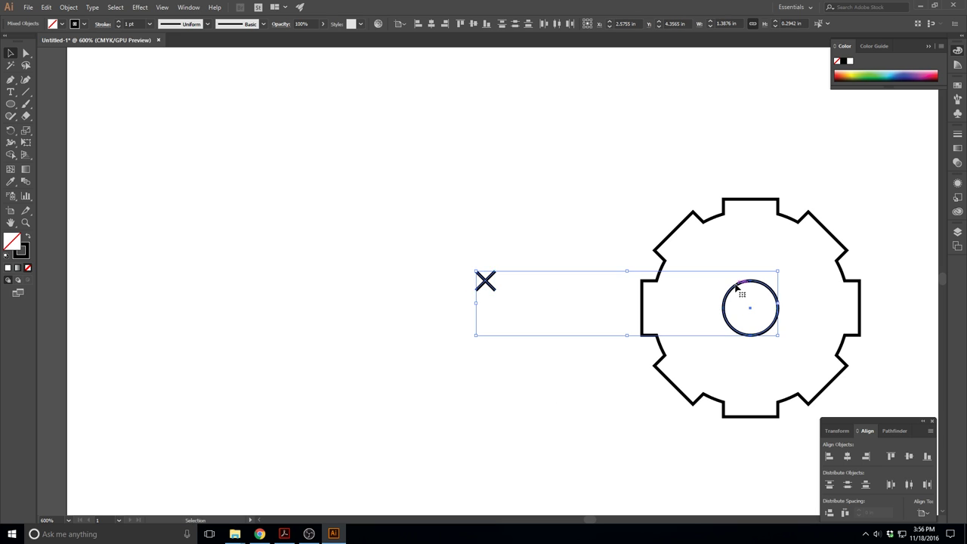
click(726, 310)
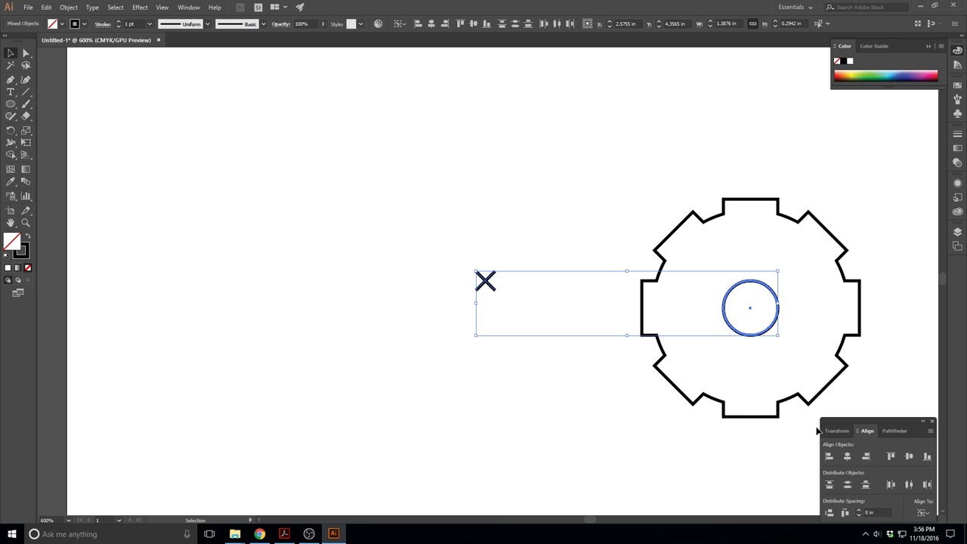
click(847, 457)
click(908, 456)
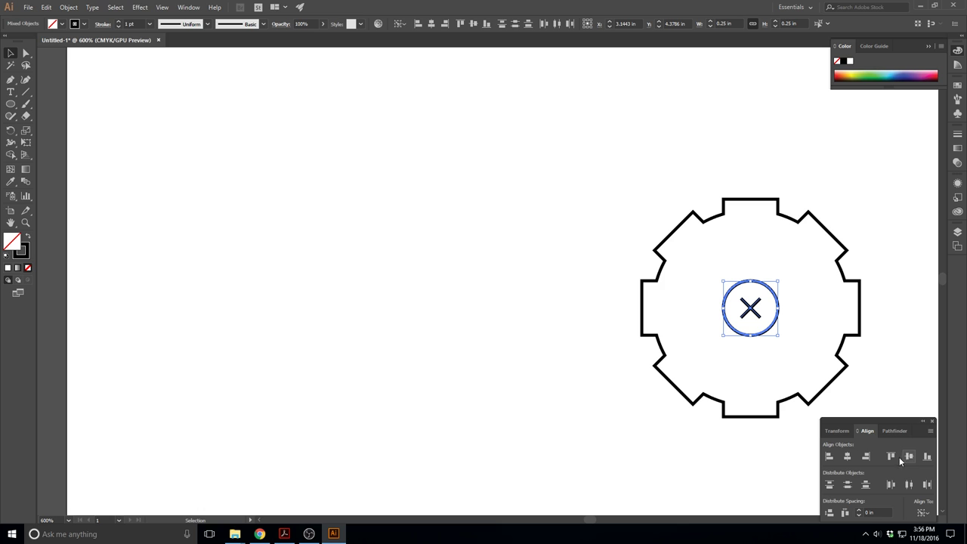
scroll(594, 518, right, 5)
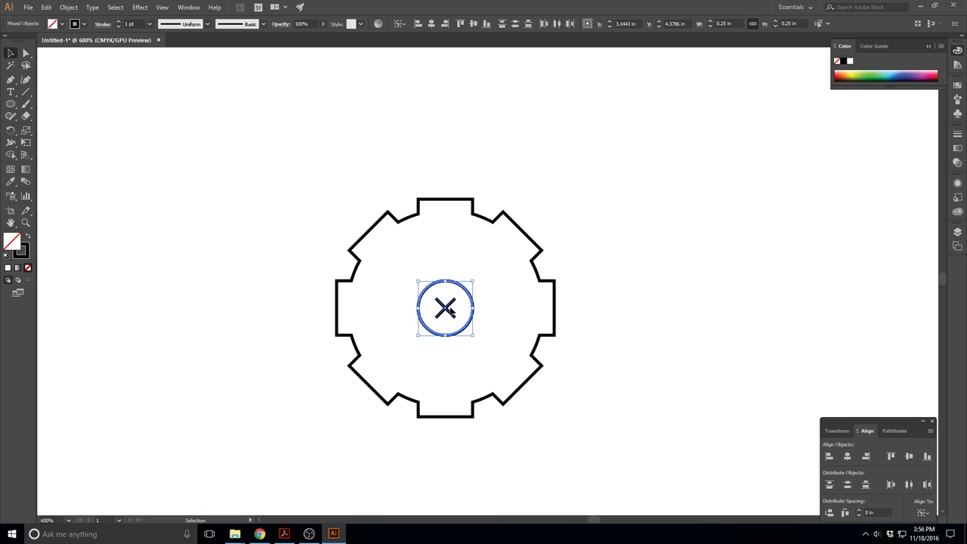
click(632, 334)
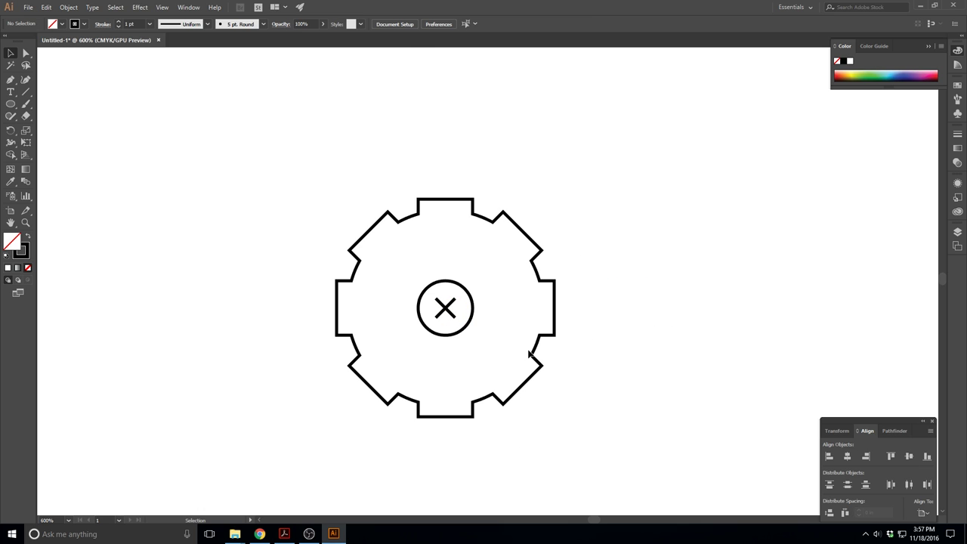
- Select the gear outline and the center hole circle and set their stroke weight to 2 pt
key(ctrl+minus)
key(ctrl+minus)
key(ctrl+minus)
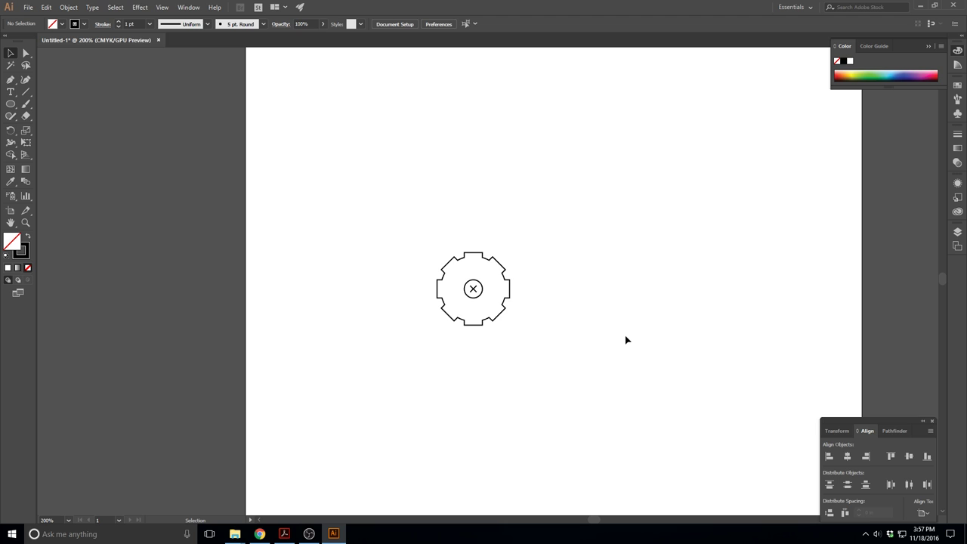
key(ctrl+plus)
key(ctrl+plus)
click(463, 241)
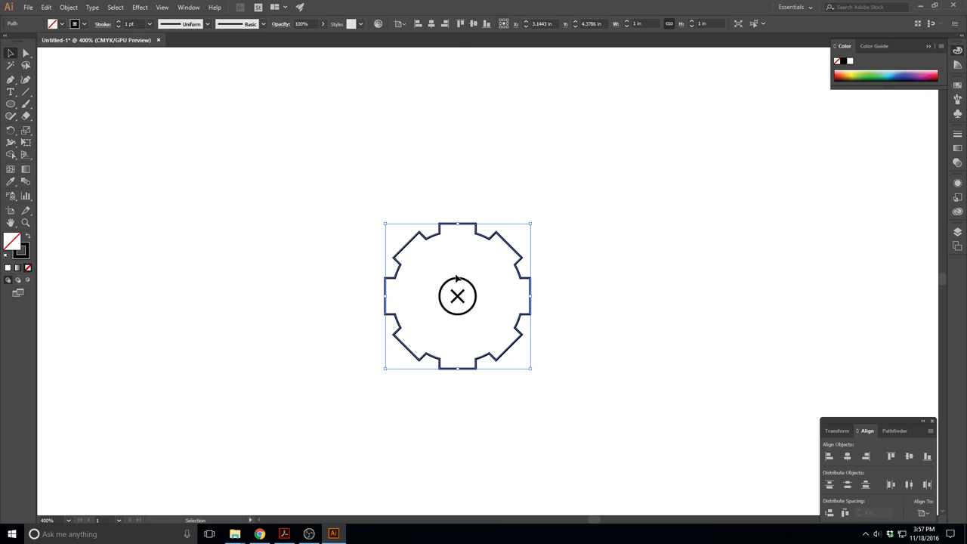
shift+click(457, 279)
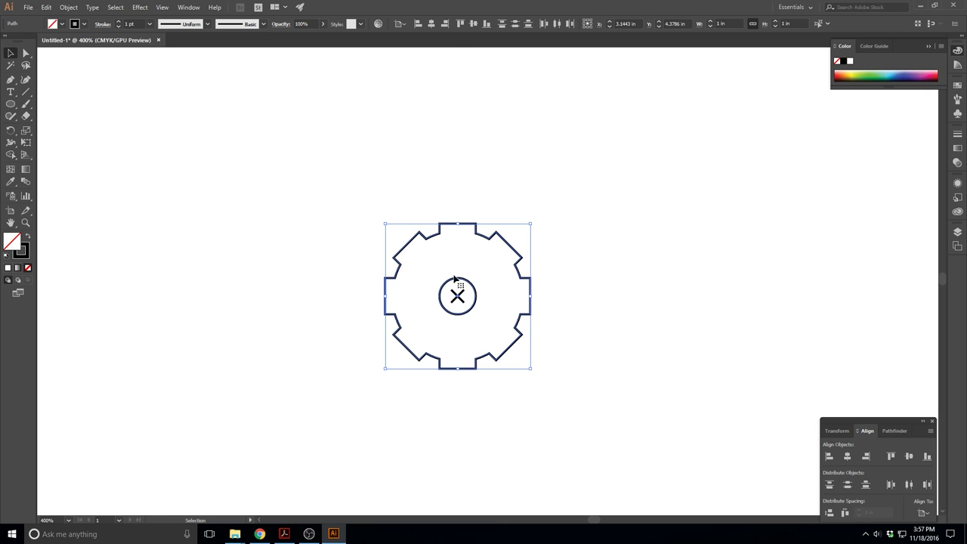
click(389, 188)
click(417, 237)
shift+click(458, 282)
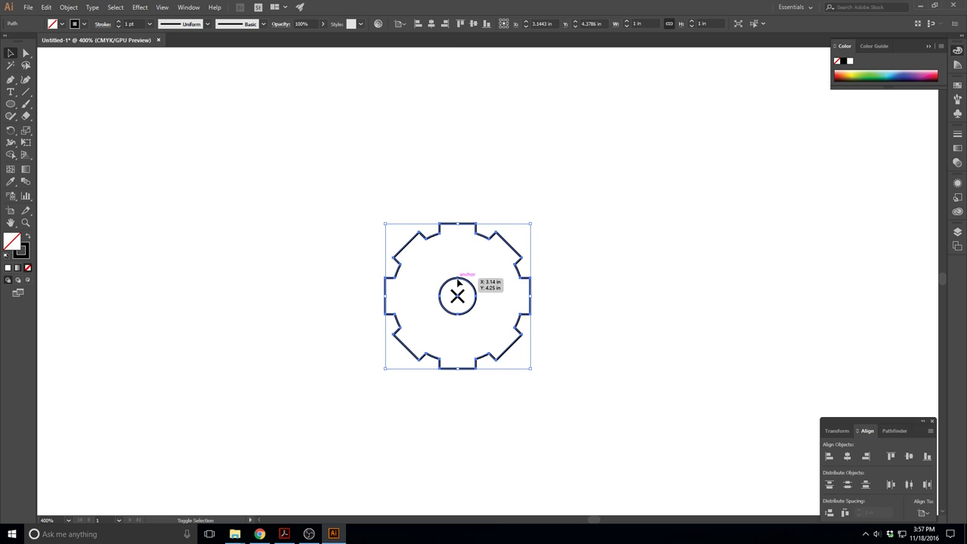
click(958, 135)
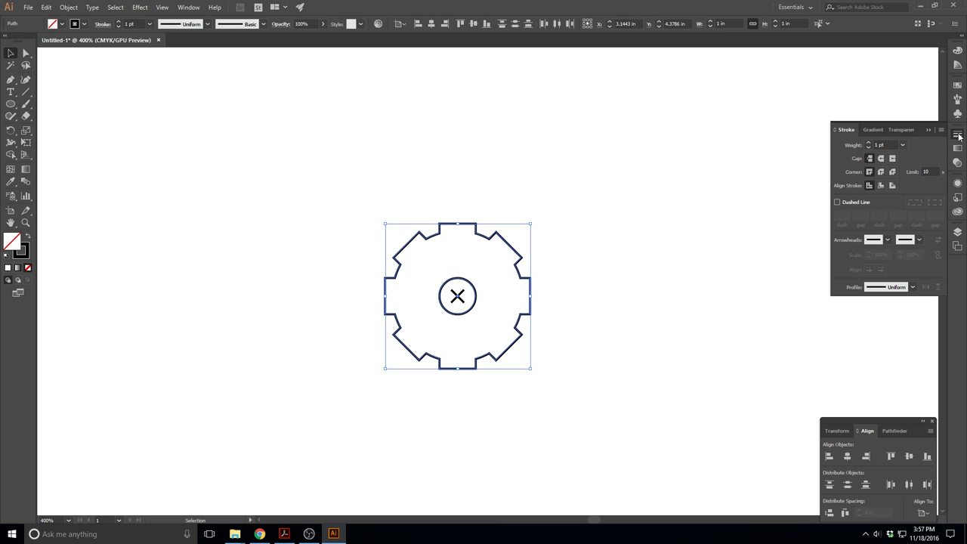
click(869, 142)
click(869, 142)
click(868, 142)
click(870, 149)
click(869, 148)
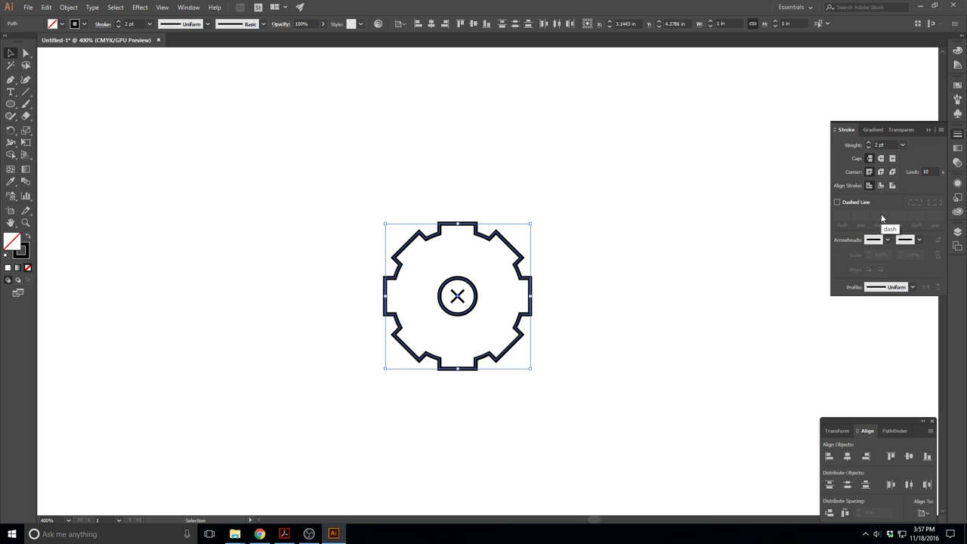
- Try a dashed line on the gear outline and hole circle, switch it off again, and deselect
click(837, 203)
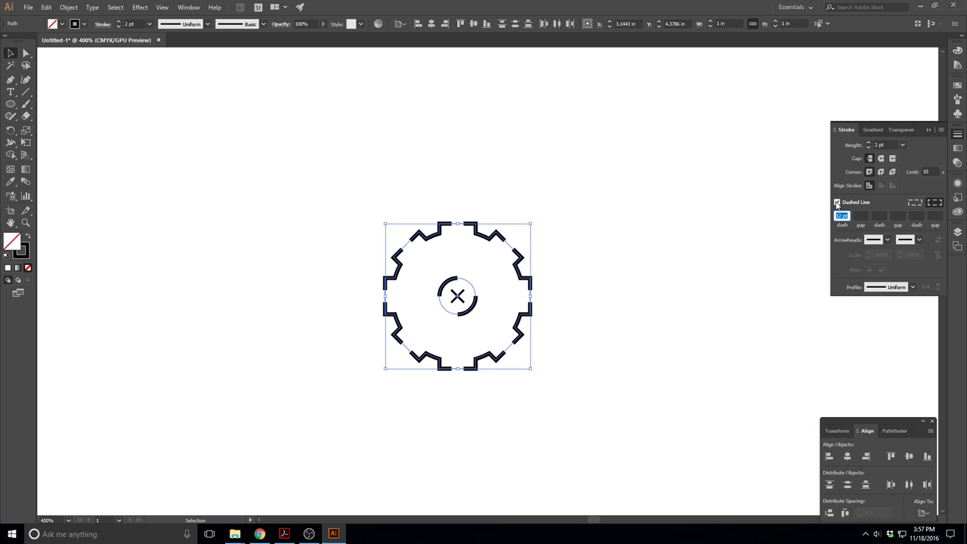
click(837, 202)
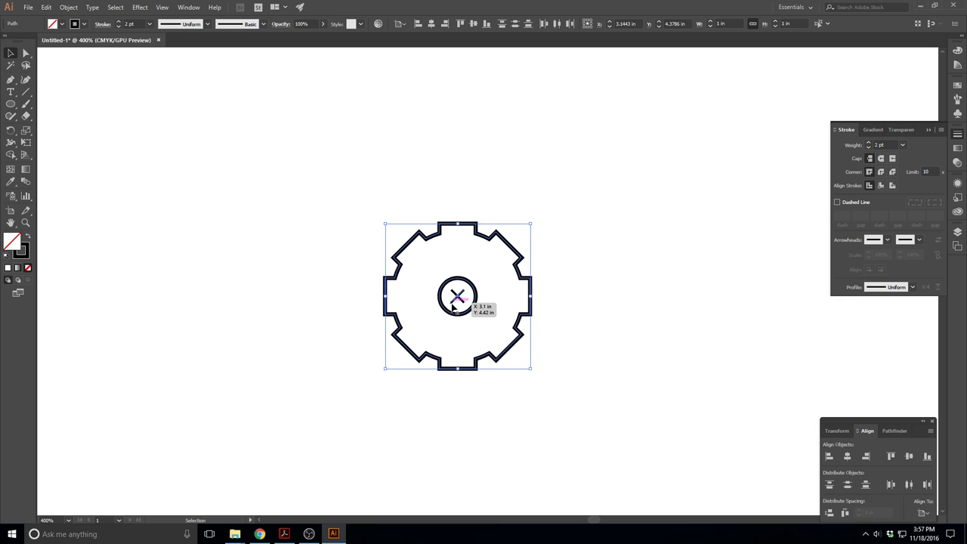
click(616, 296)
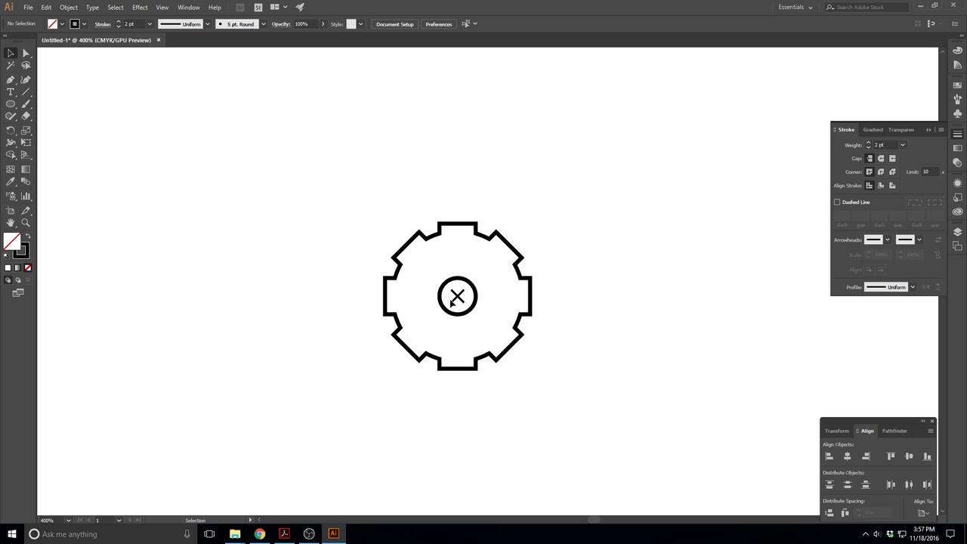
- Set the stroke weight of the X in the center hole to 0.5 pt and deselect it
click(459, 296)
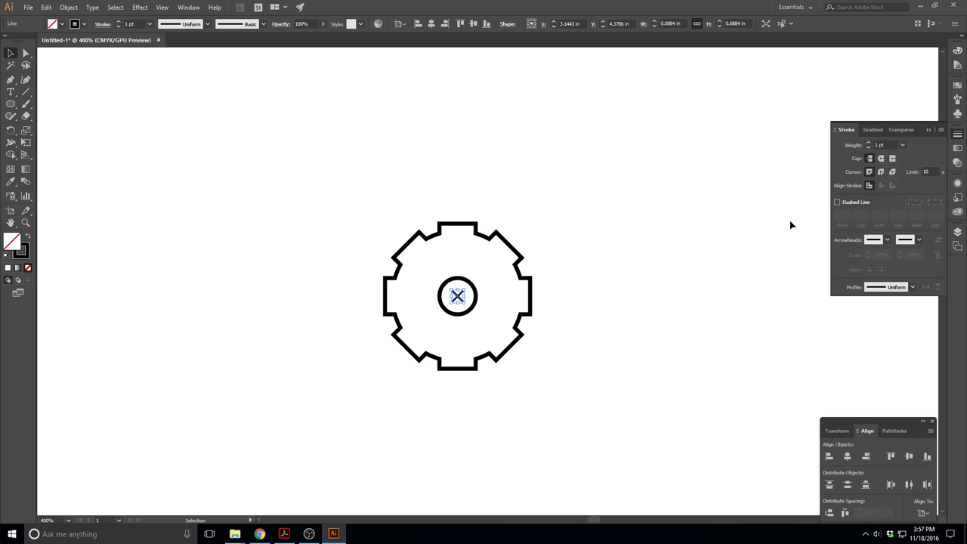
click(869, 147)
click(869, 148)
click(654, 323)
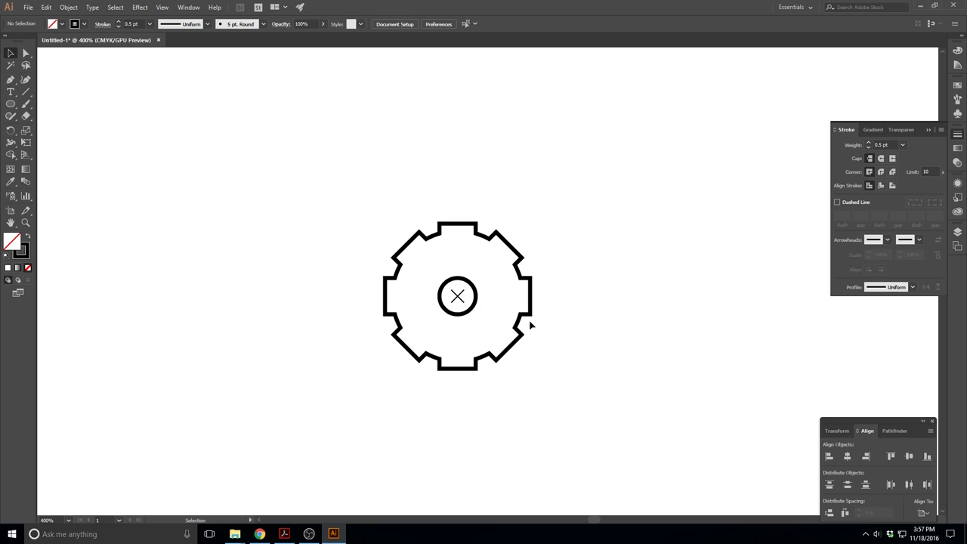
- Add the text label 1/4” inside the gear above the center hole
click(11, 93)
click(440, 257)
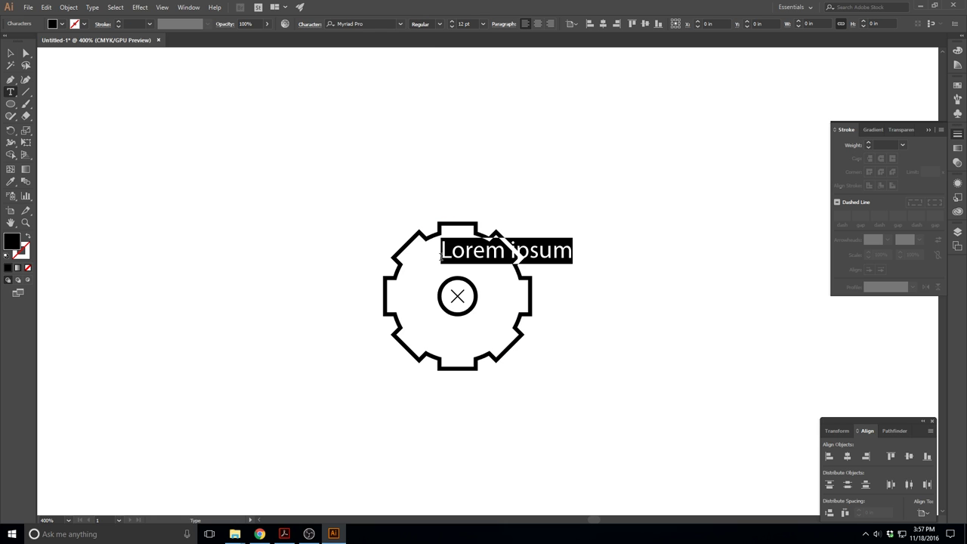
text(1/4”)
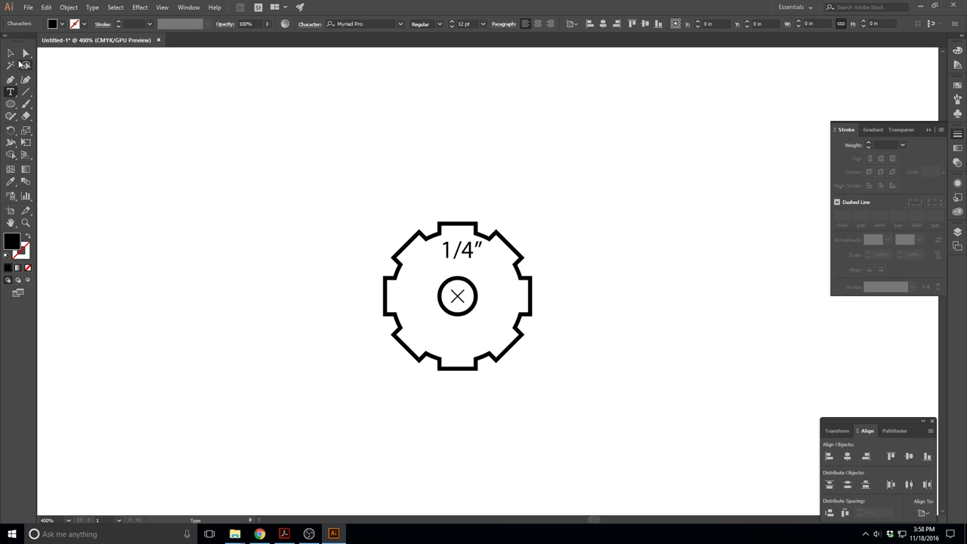
click(11, 54)
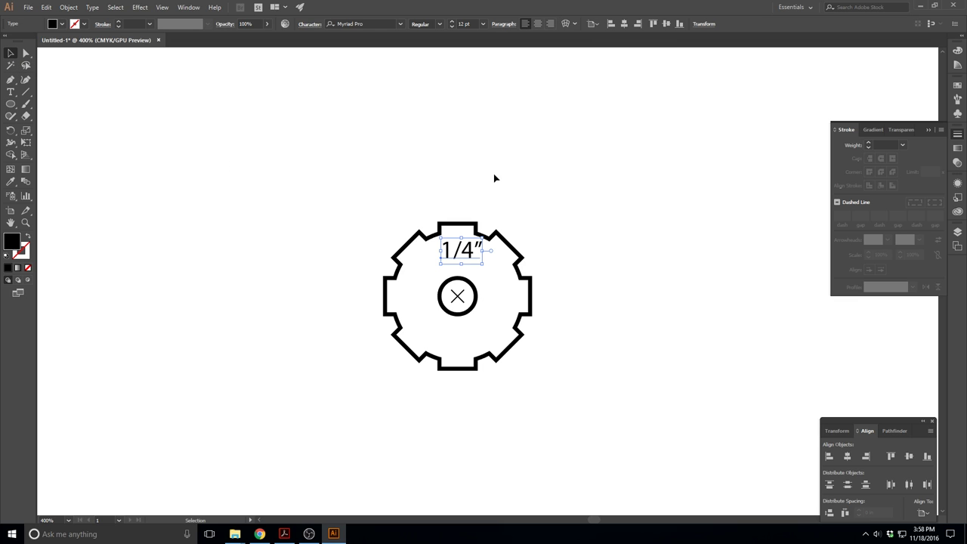
- Set the font size of the 1/4” label to 8 pt
click(399, 23)
click(292, 96)
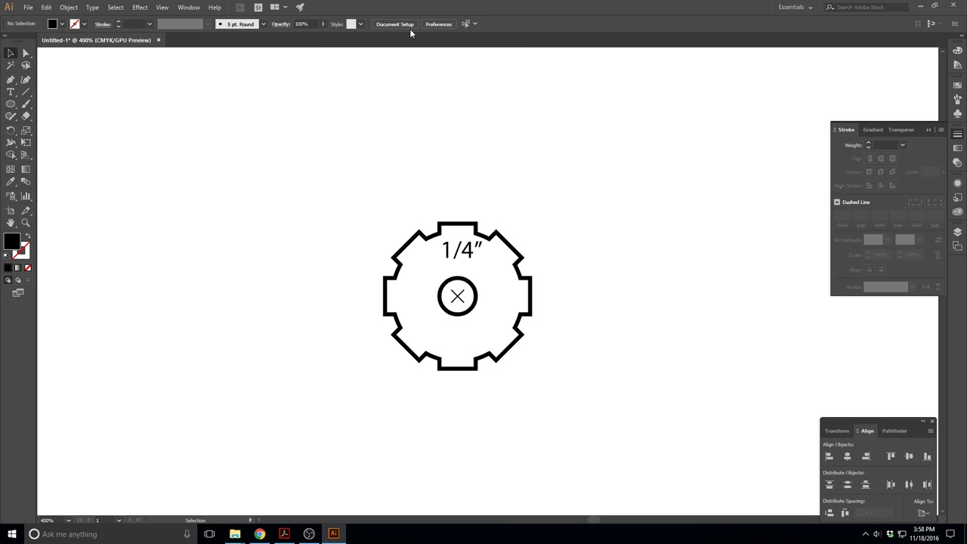
click(461, 250)
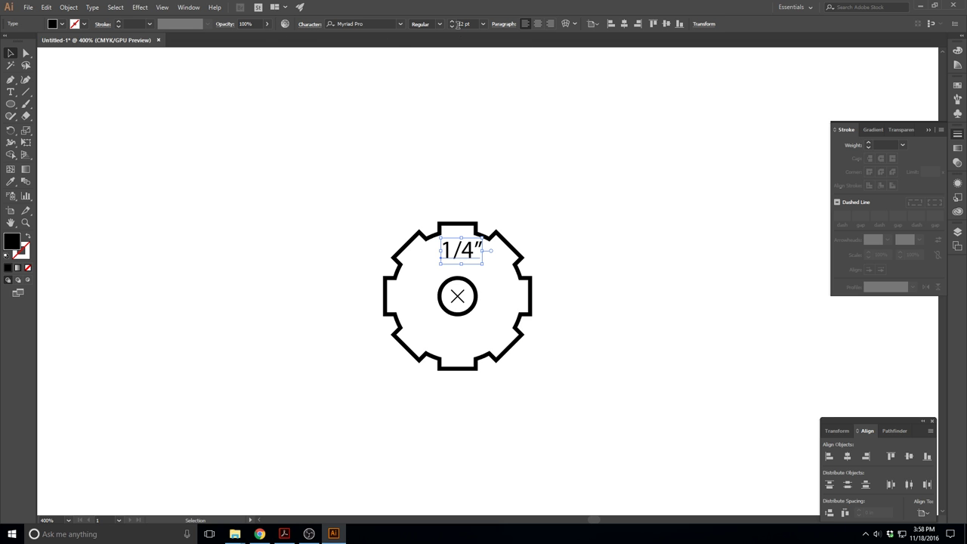
click(451, 27)
click(451, 26)
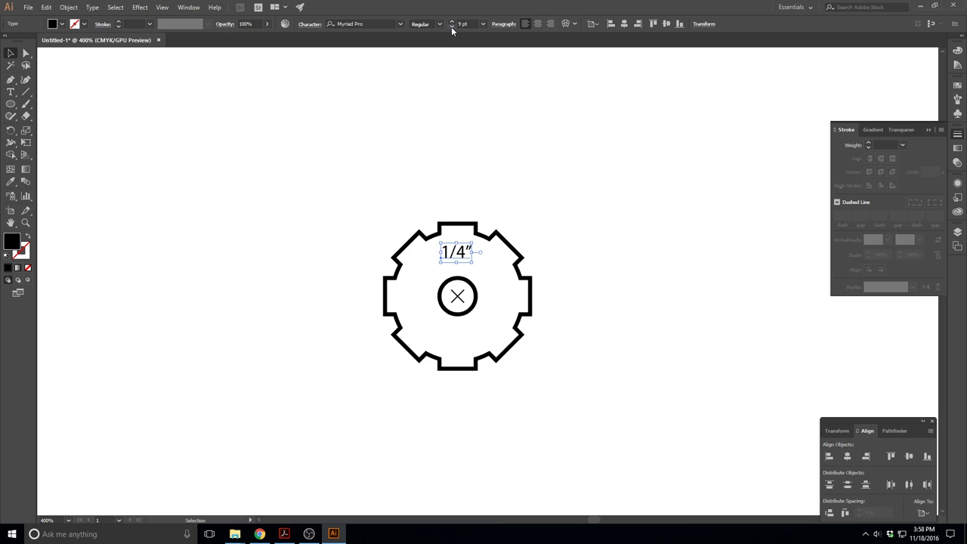
click(451, 26)
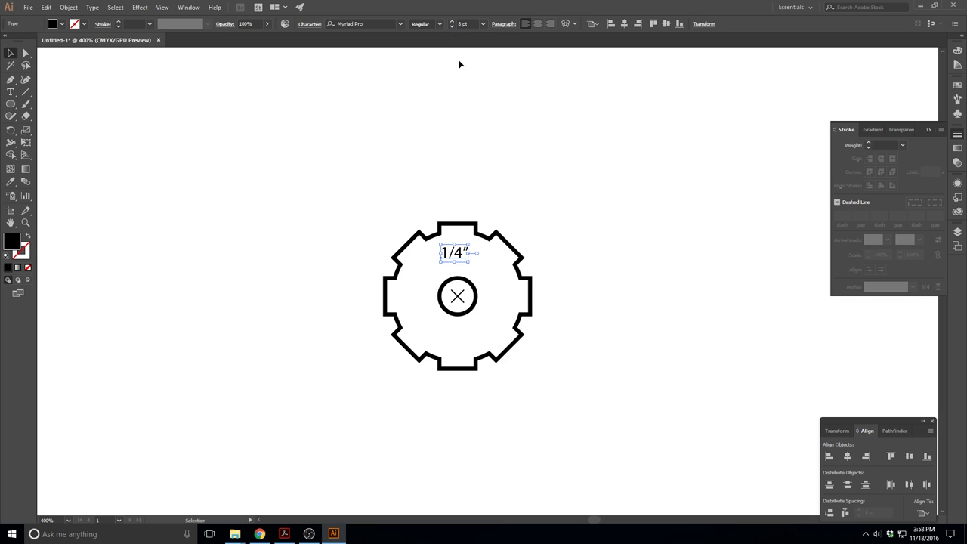
- Center the 1/4” label horizontally and vertically on the hole circle and nudge it up to sit just above the circle
shift+click(469, 282)
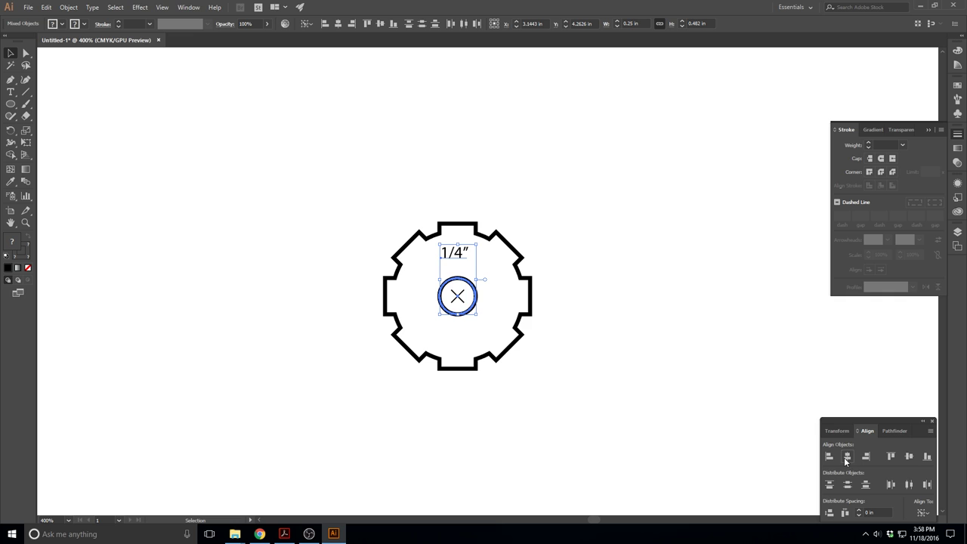
click(907, 460)
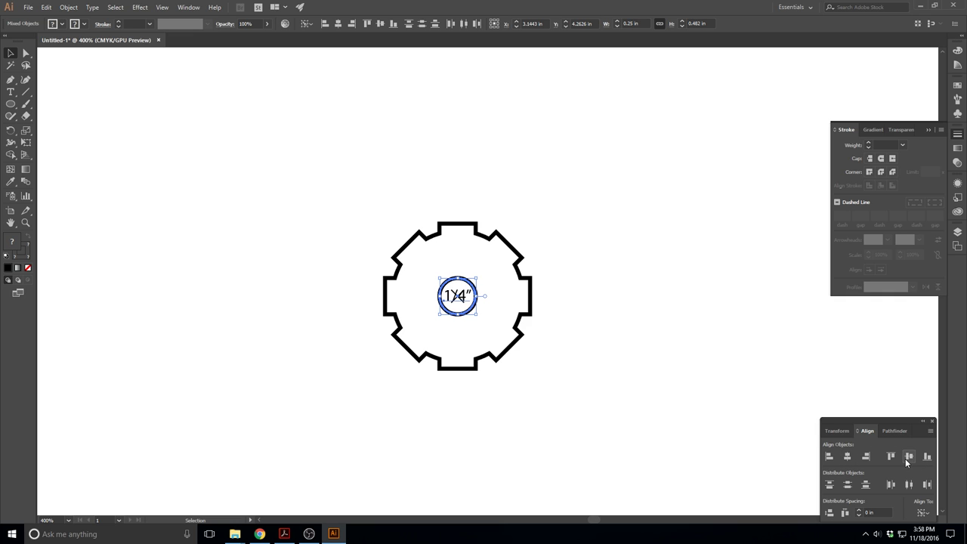
click(593, 354)
click(468, 296)
key(shift+Up)
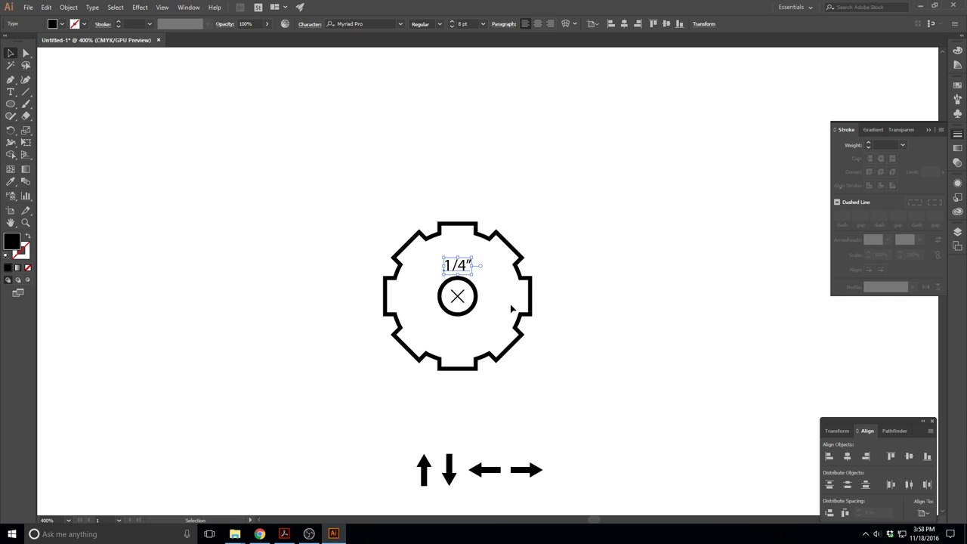
click(578, 225)
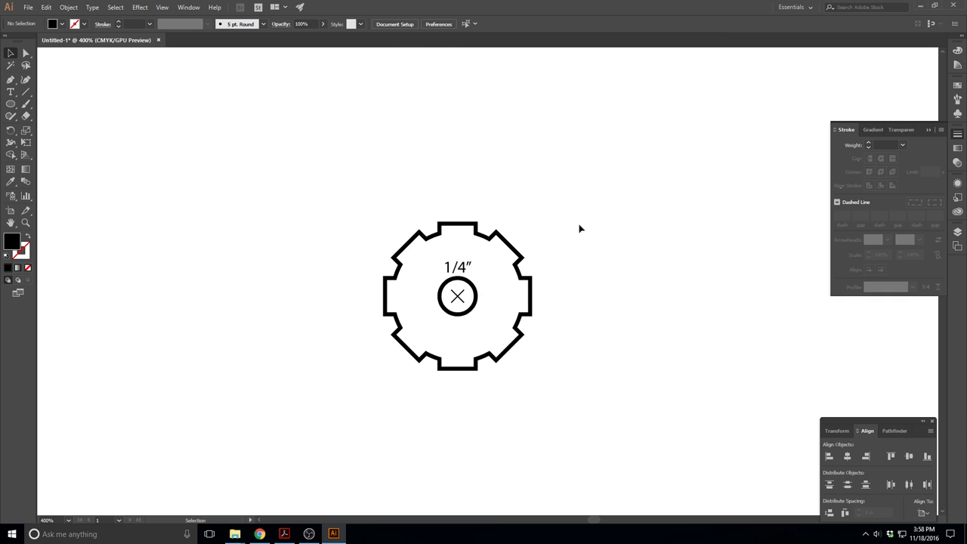
- Set the fill color of the 1/4” label to gray with hex code 666666
click(457, 268)
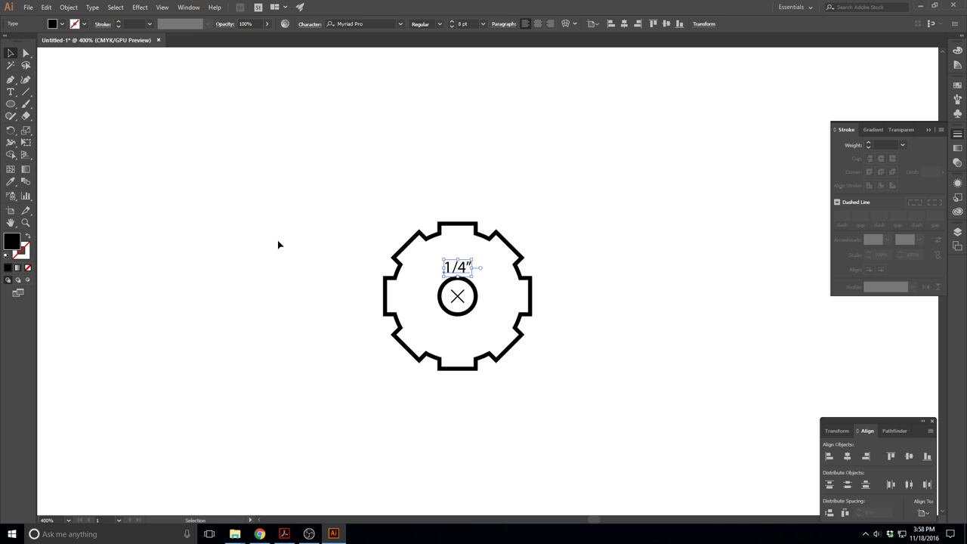
double_click(11, 240)
drag(582, 285, 565, 251)
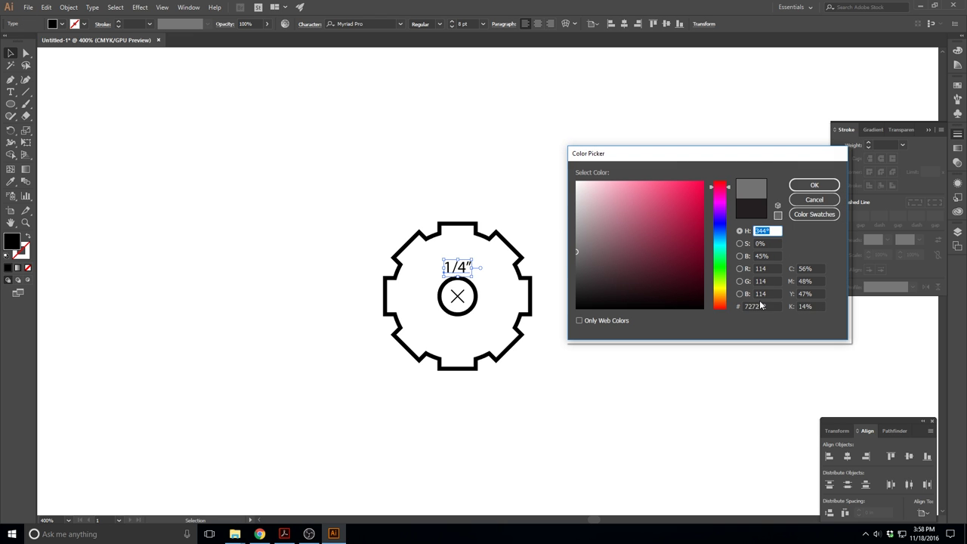
click(774, 306)
text(666666)
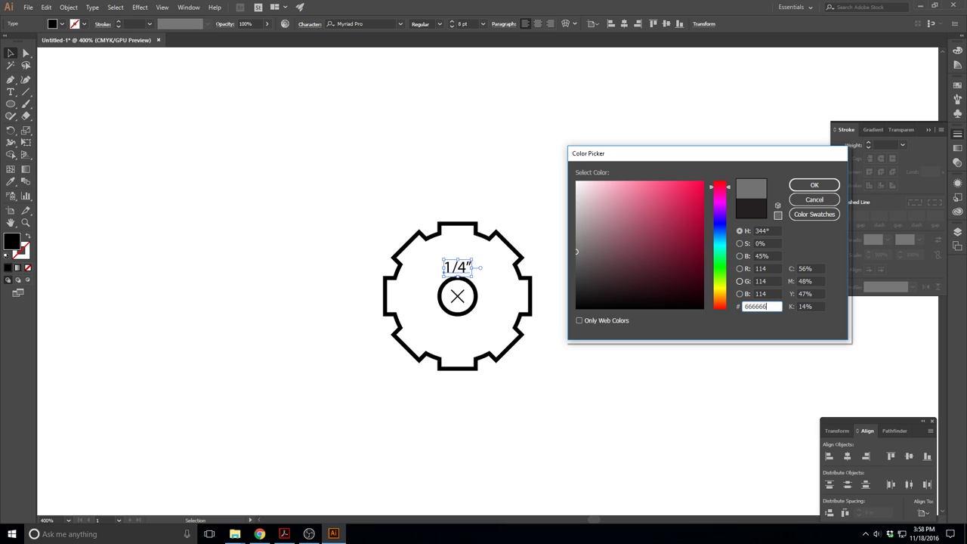
key(Tab)
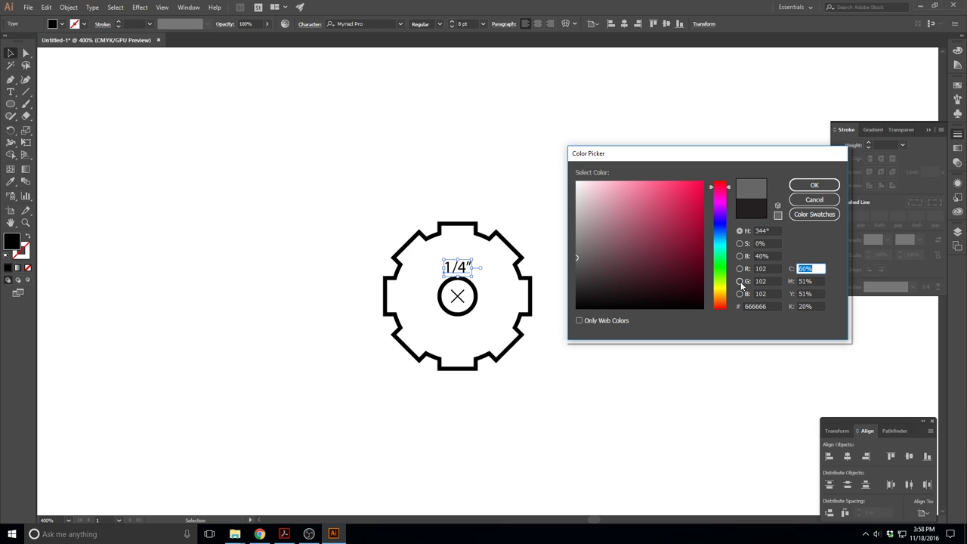
key(Return)
- Try to recolor the stroke of the center X by entering the hex code 66666
click(457, 295)
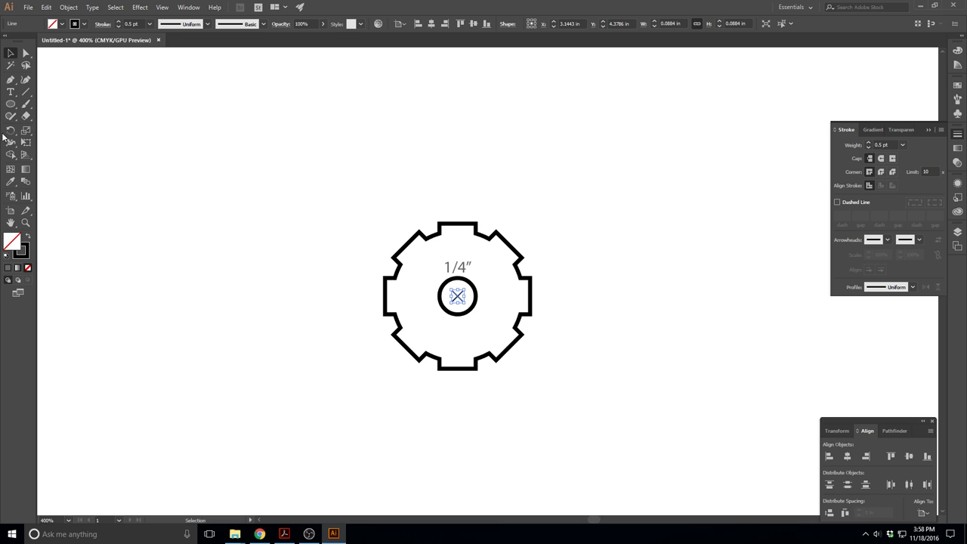
double_click(22, 251)
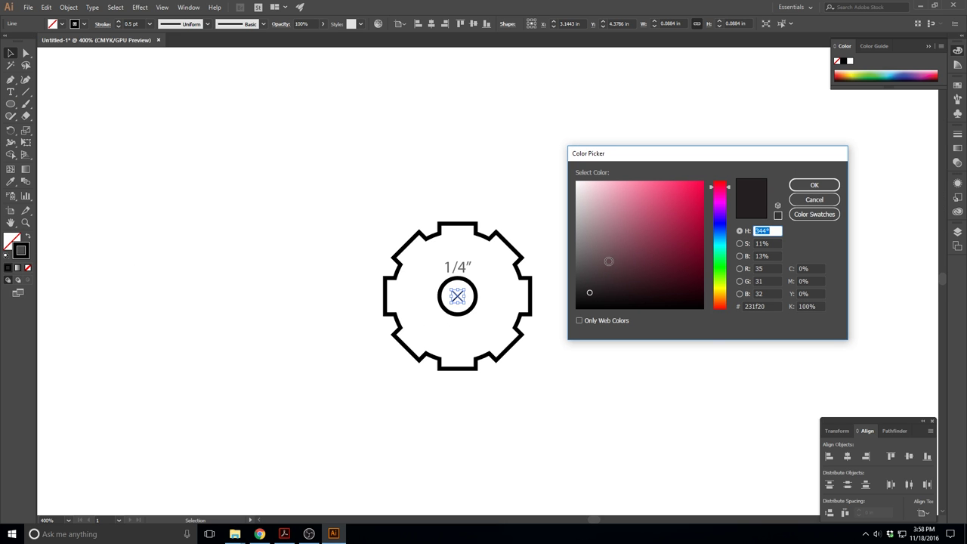
click(779, 307)
text(6)
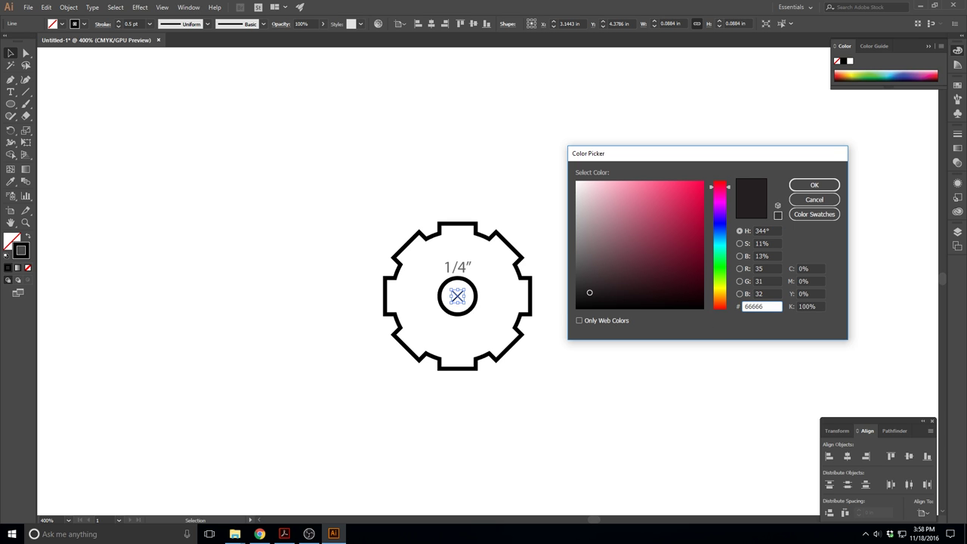
text(6666)
key(Return)
click(555, 360)
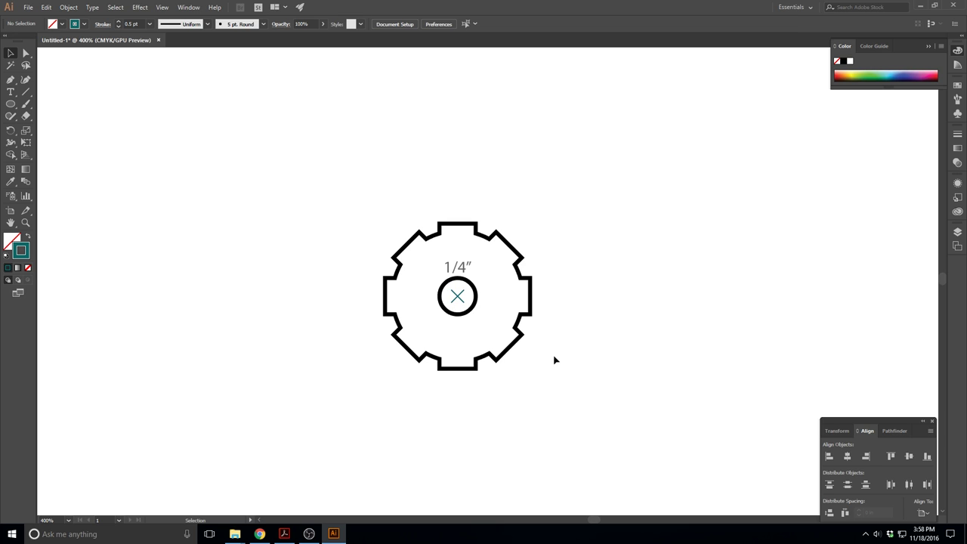
- Set the stroke color of the center X to gray with hex code 666666 and deselect it
click(461, 295)
double_click(23, 250)
click(770, 307)
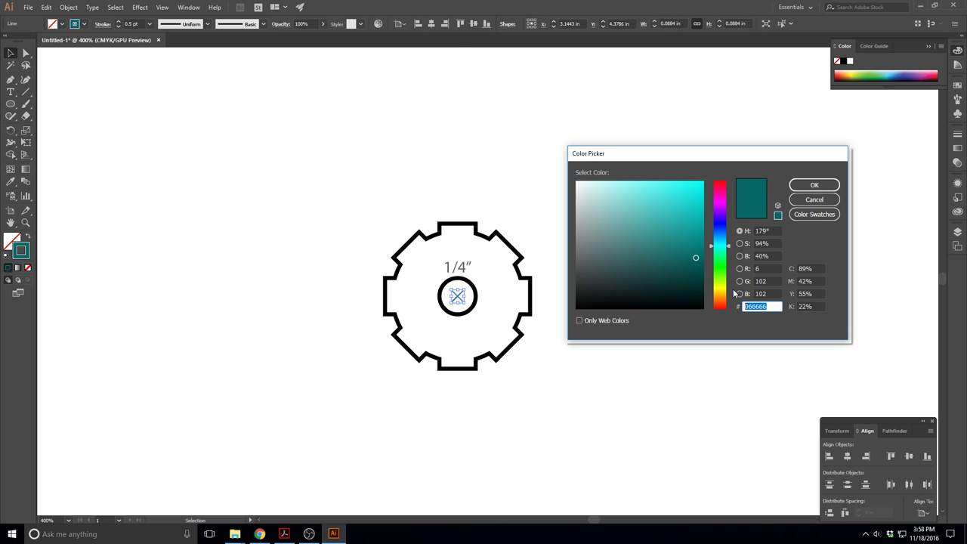
text(66)
key(Return)
click(606, 304)
- Group the gear outline, hole circle, X and label, and center the group horizontally and vertically on the artboard
key(ctrl+minus)
key(ctrl+minus)
key(ctrl+minus)
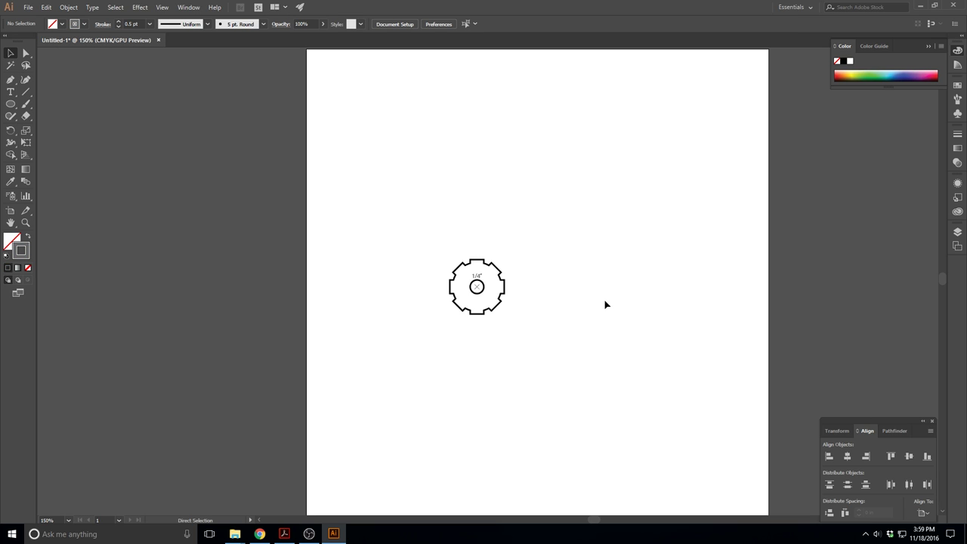
scroll(605, 304, down, 1)
drag(410, 224, 522, 334)
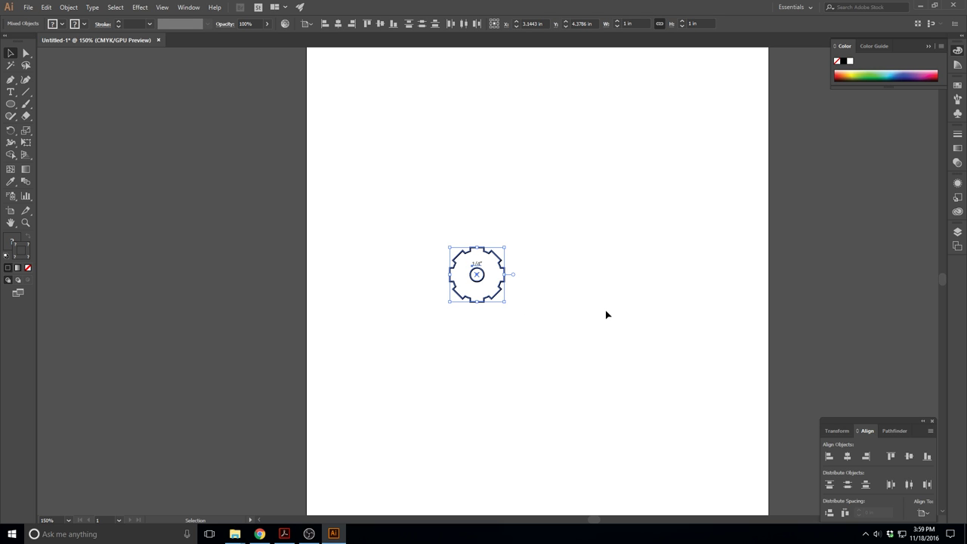
key(ctrl+g)
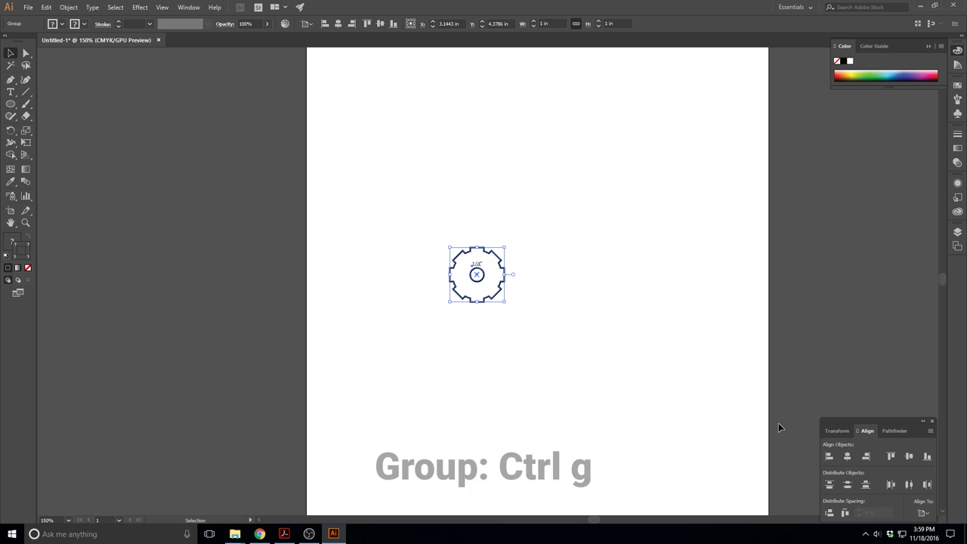
click(846, 456)
click(910, 457)
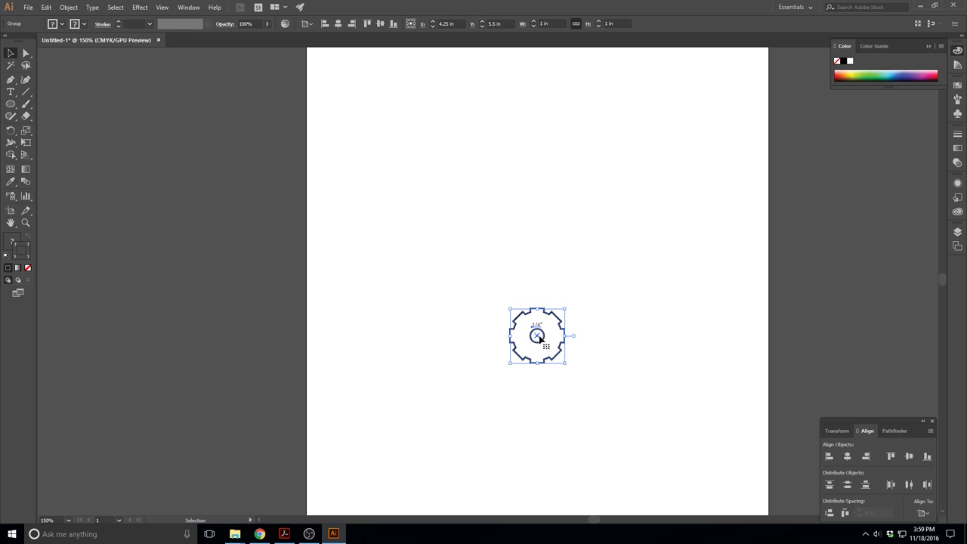
- Open the Light Panel Plans Illustrator file from the Light Panel folder in File Explorer
click(624, 352)
scroll(617, 297, down, 3)
scroll(619, 307, up, 2)
key(ctrl+minus)
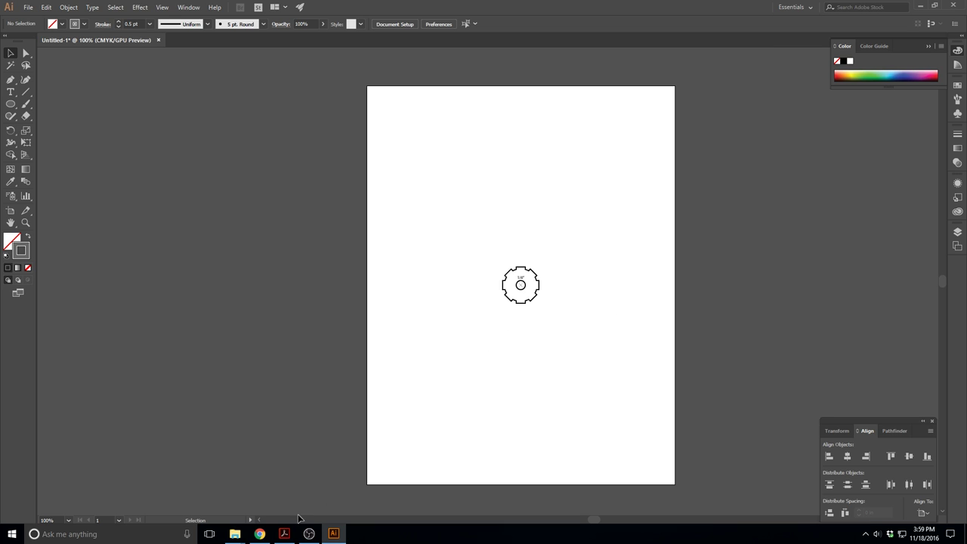
click(235, 533)
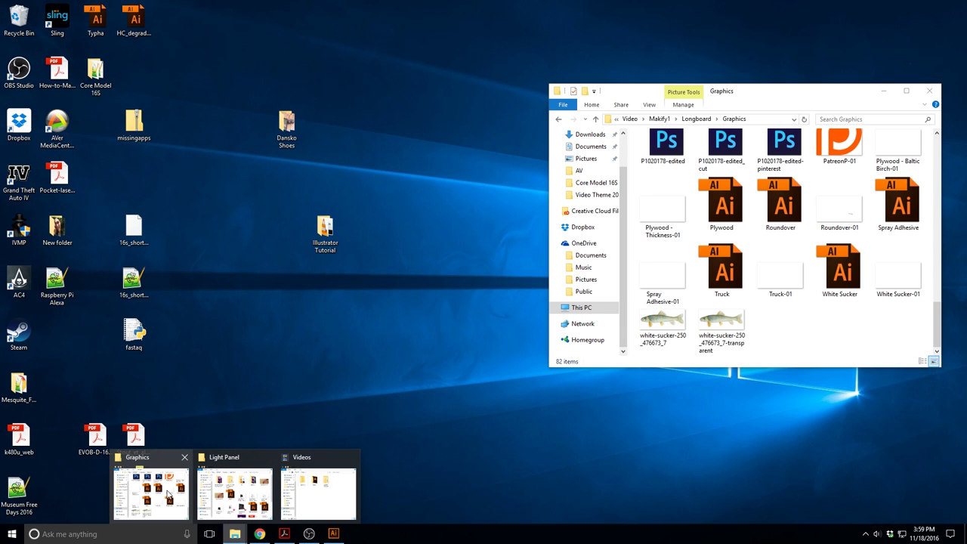
click(166, 491)
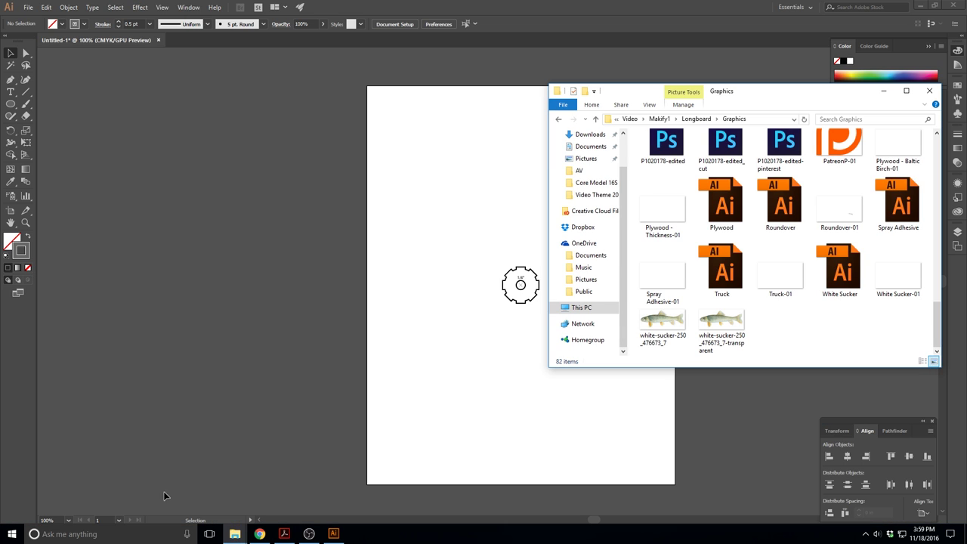
mouse_move(235, 534)
click(234, 499)
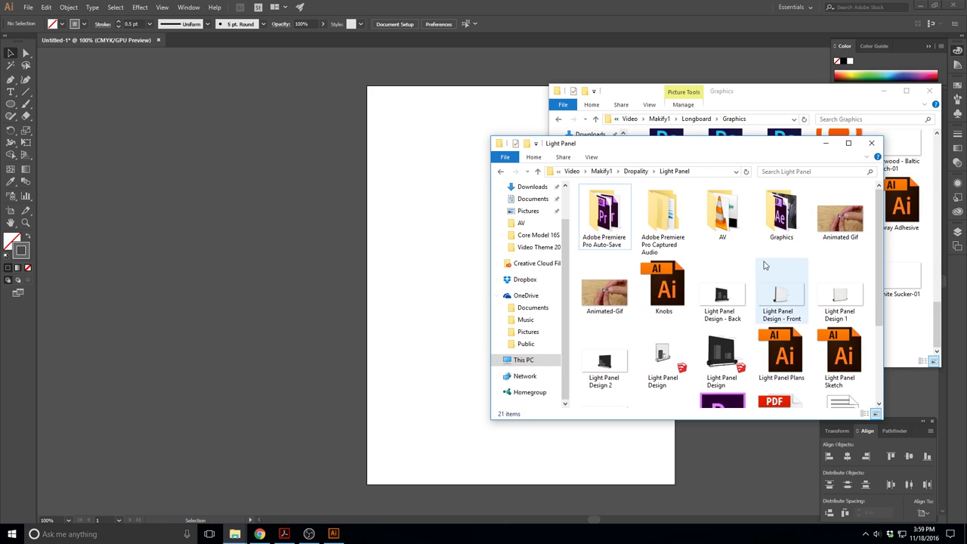
drag(880, 243, 878, 315)
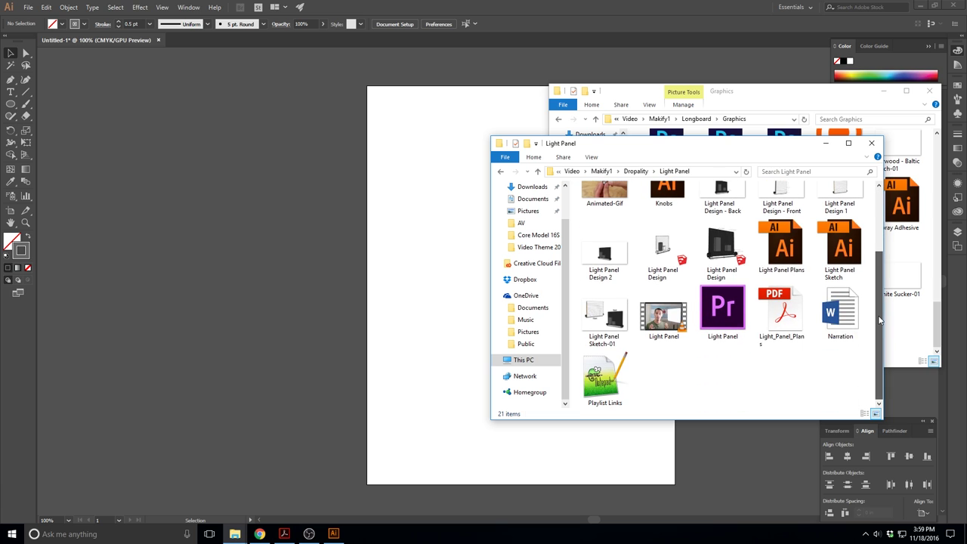
double_click(784, 250)
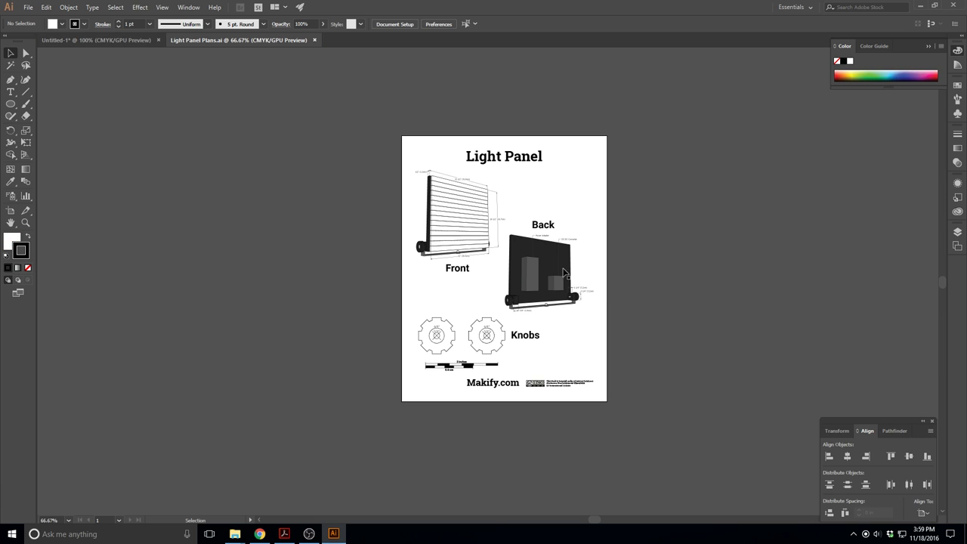
- Copy the scale bars and the Makify.com license footer from Light Panel Plans.ai and paste them in place in the gear document
click(460, 368)
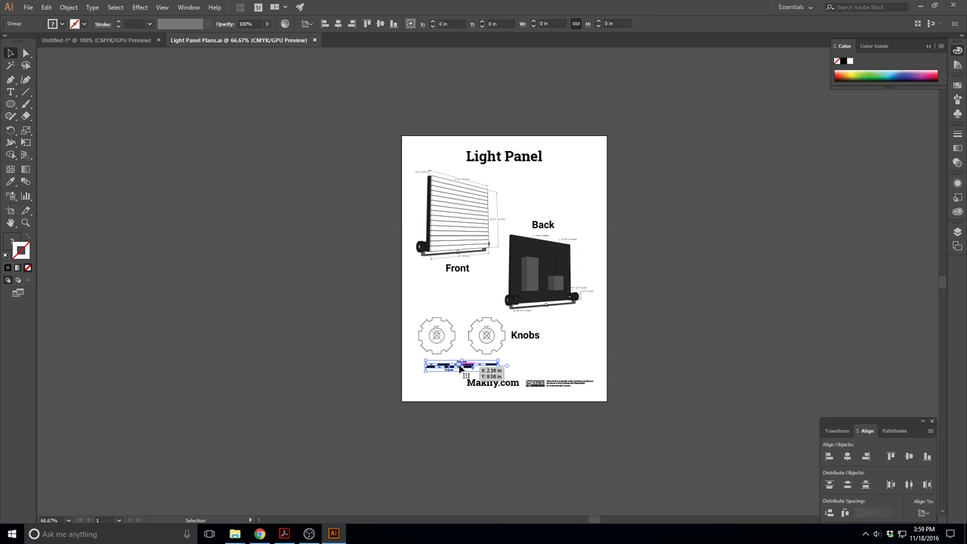
click(491, 390)
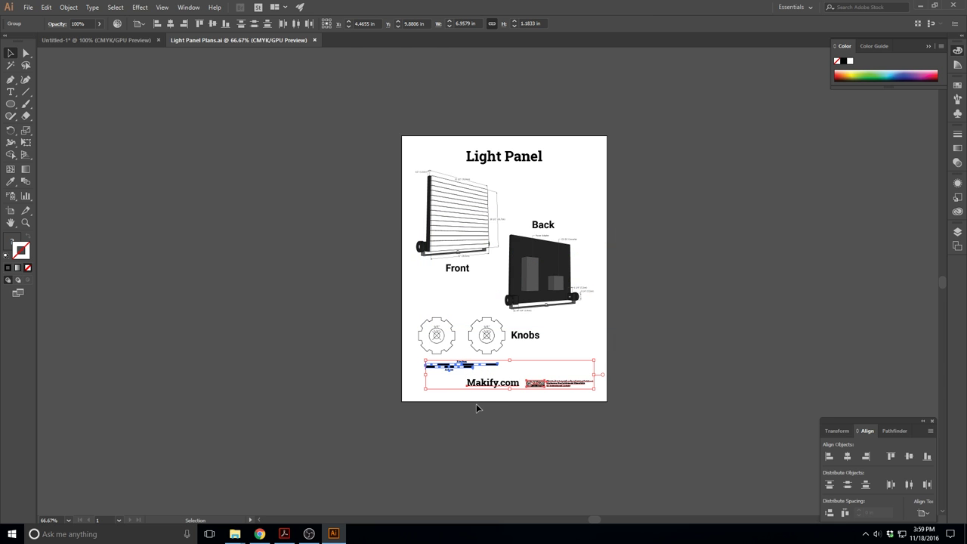
key(ctrl+c)
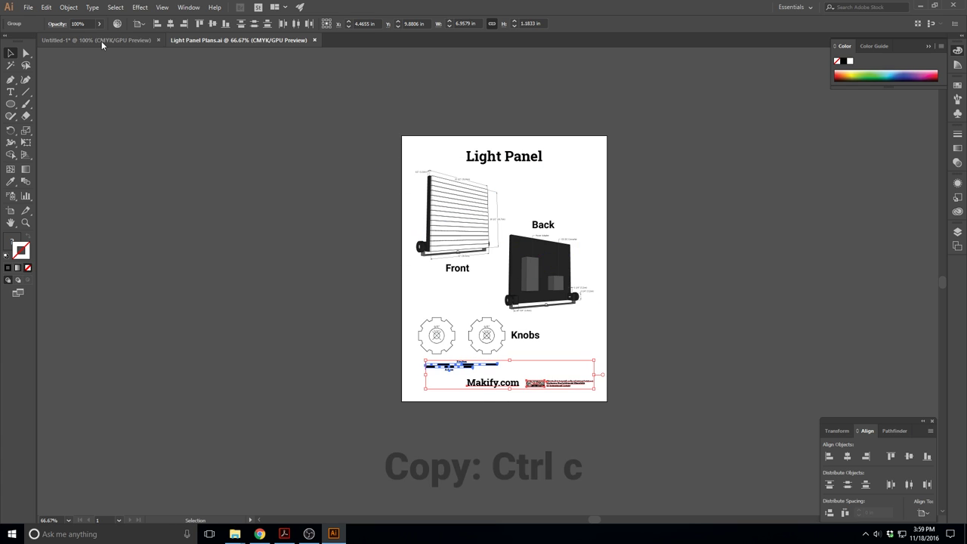
click(102, 42)
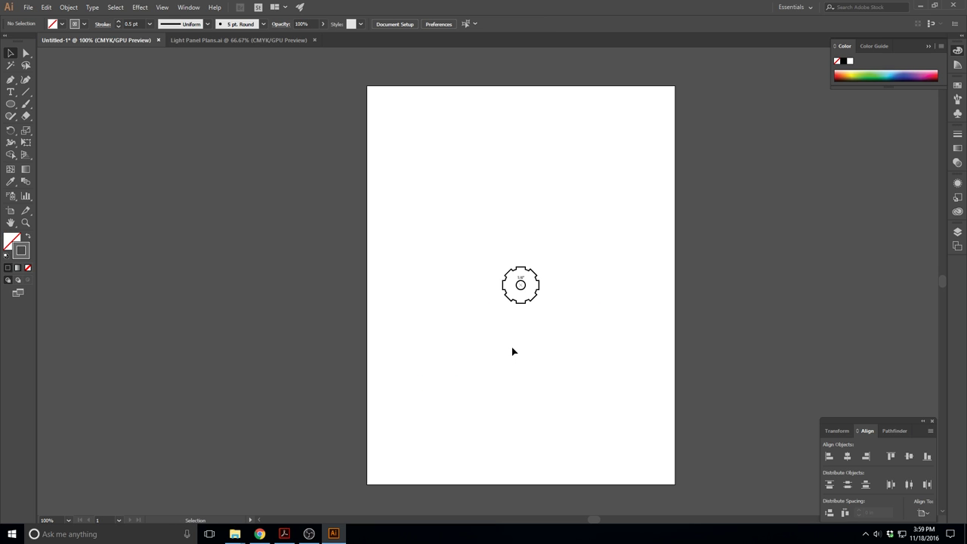
click(230, 40)
click(134, 42)
key(ctrl+shift+v)
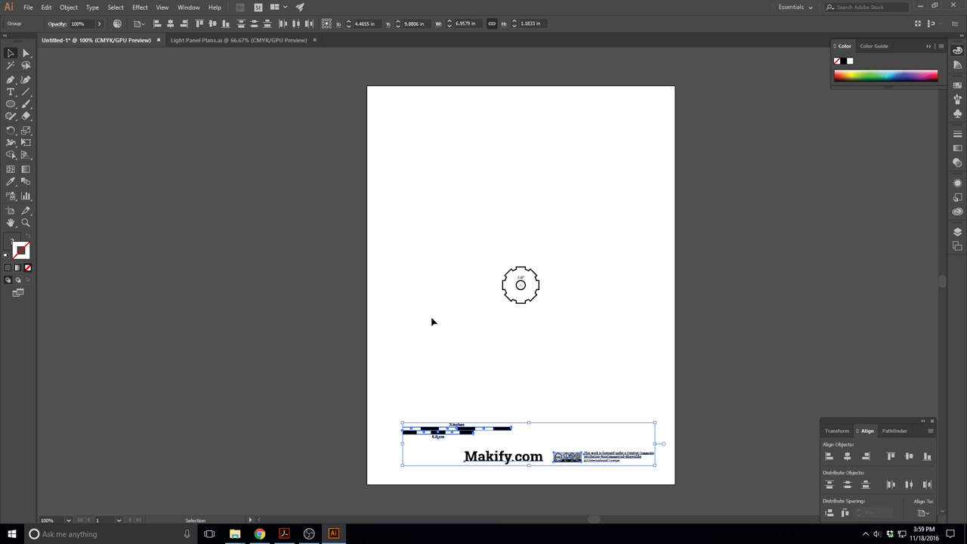
- Select only the scale bar group and move it up to the area beneath the gear
click(442, 358)
click(465, 431)
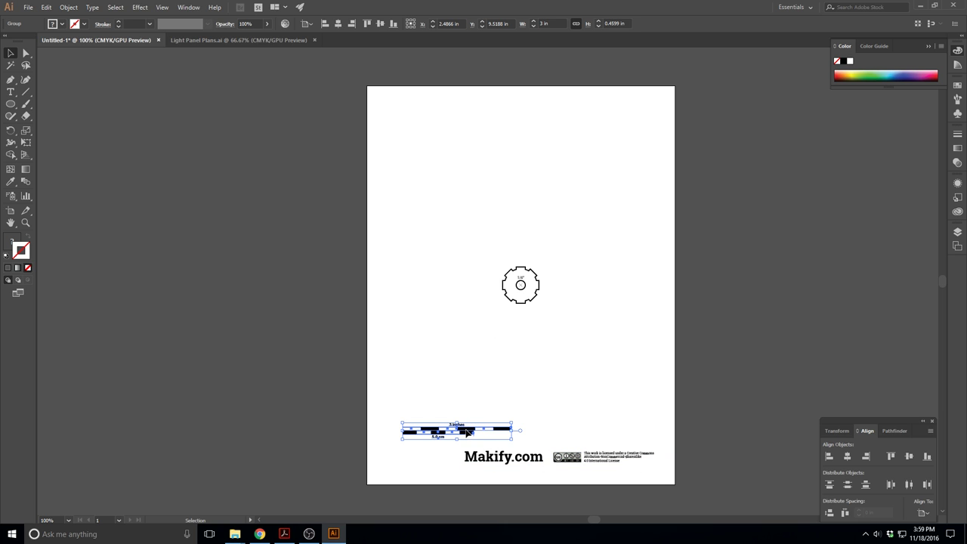
drag(467, 432, 516, 344)
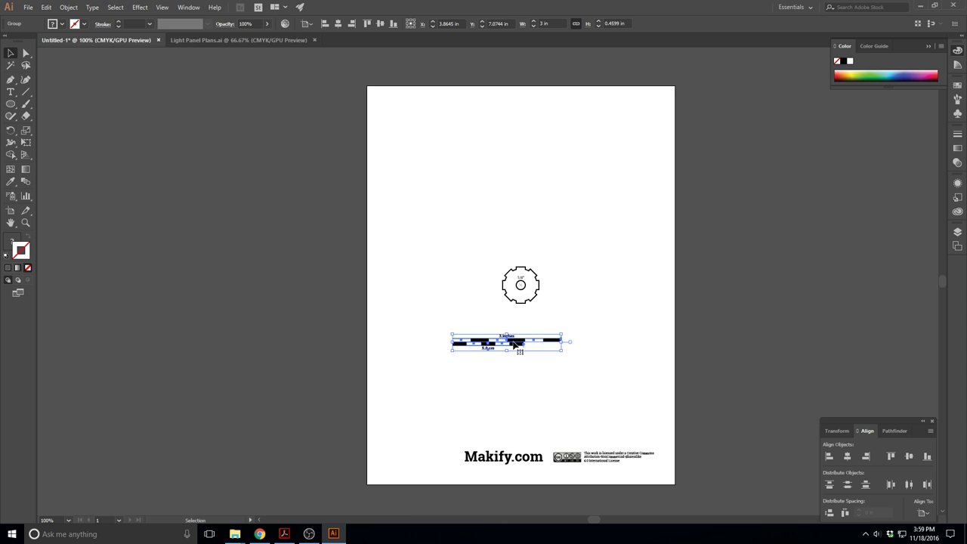
key(ctrl+plus)
key(ctrl+plus)
click(519, 382)
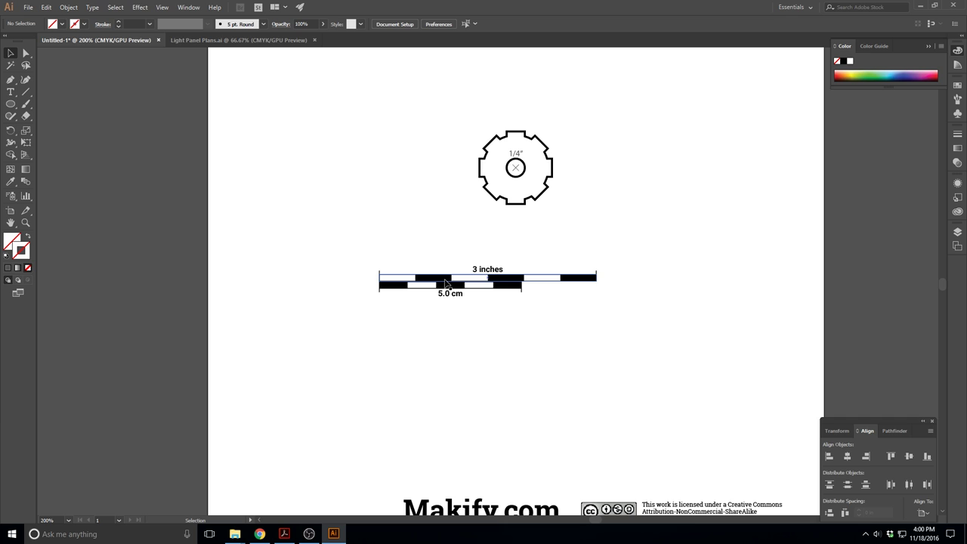
- Move the scale bar group closer to the gear, center it horizontally on the artboard and deselect it
drag(445, 283, 452, 286)
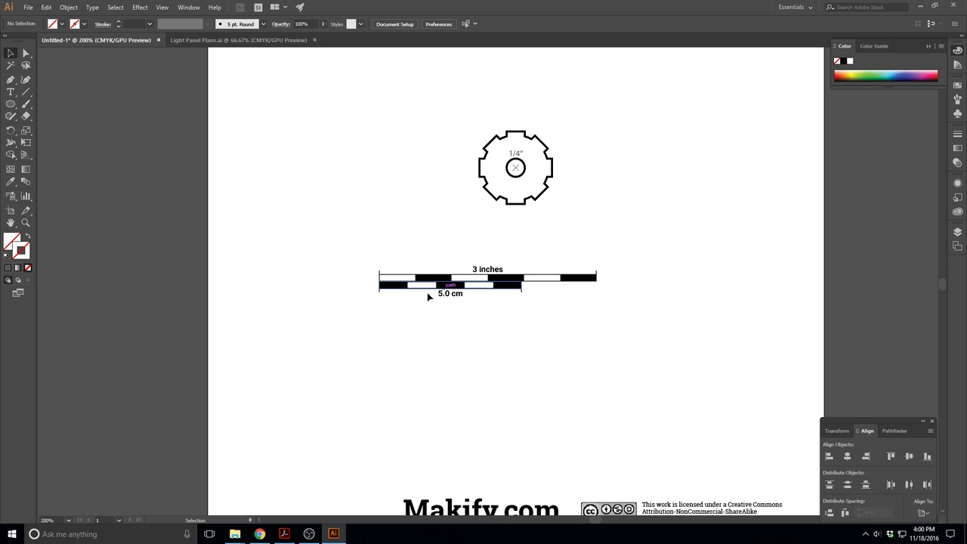
drag(514, 282, 556, 255)
click(584, 323)
click(518, 263)
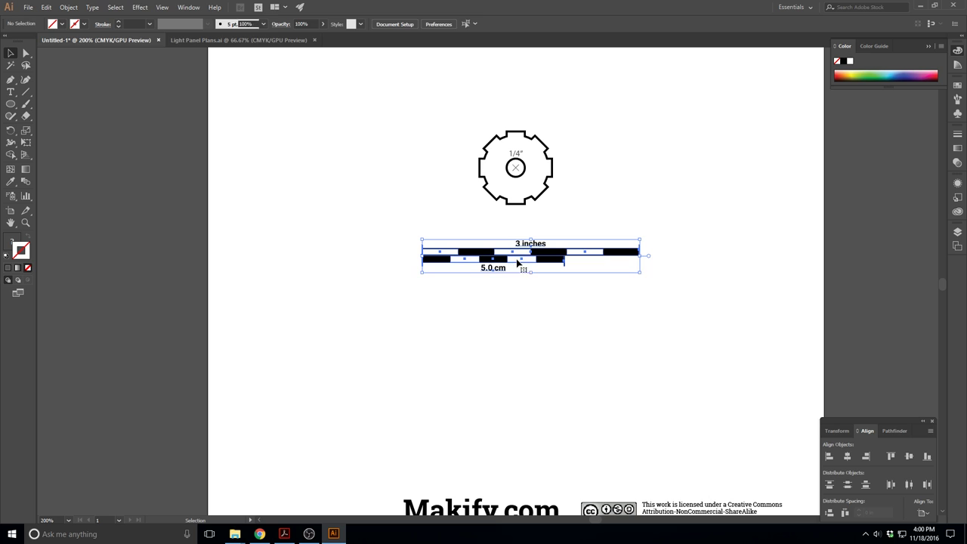
click(847, 457)
click(529, 348)
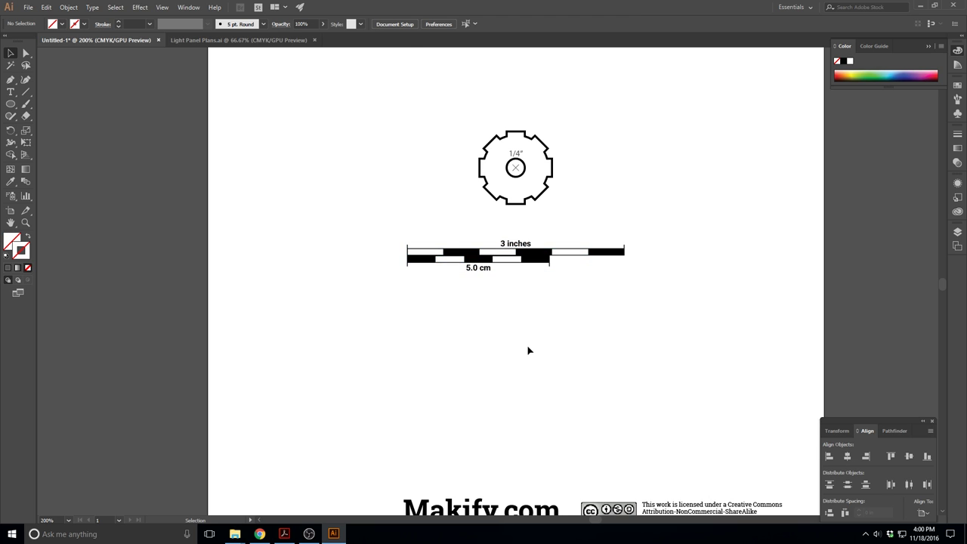
- Examine the Makify.com logo and Creative Commons license footer, and check the overall page layout
scroll(529, 347, down, 3)
click(500, 402)
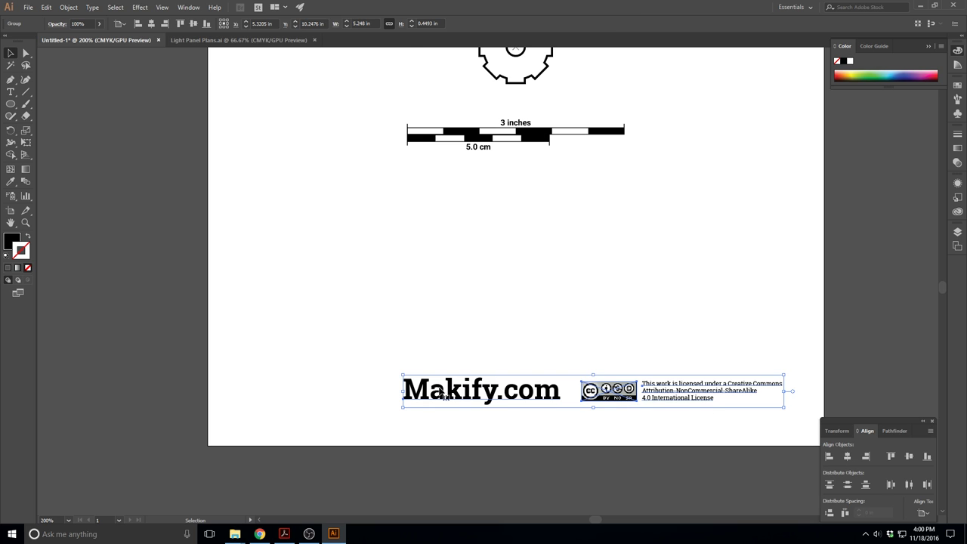
click(444, 400)
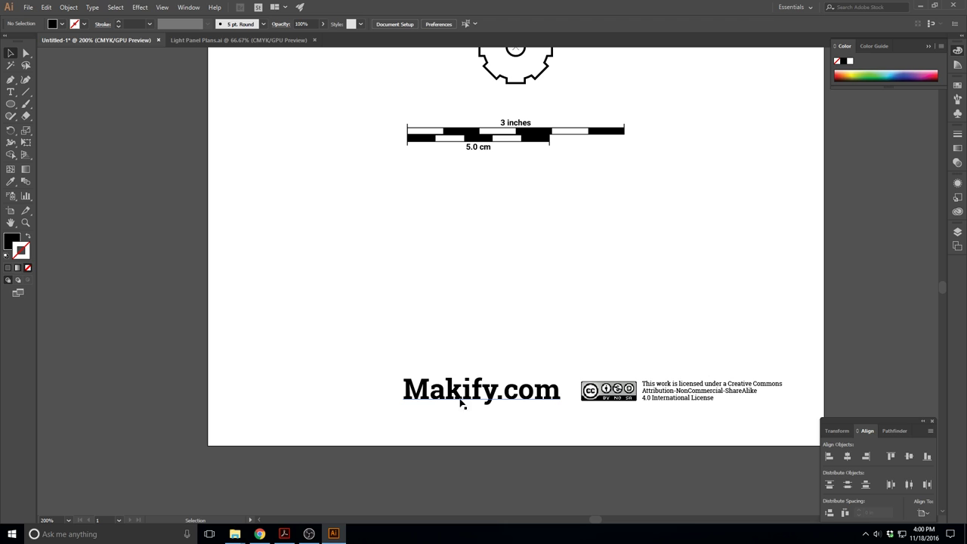
scroll(635, 259, down, 1)
scroll(639, 282, up, 1)
scroll(639, 282, up, 2)
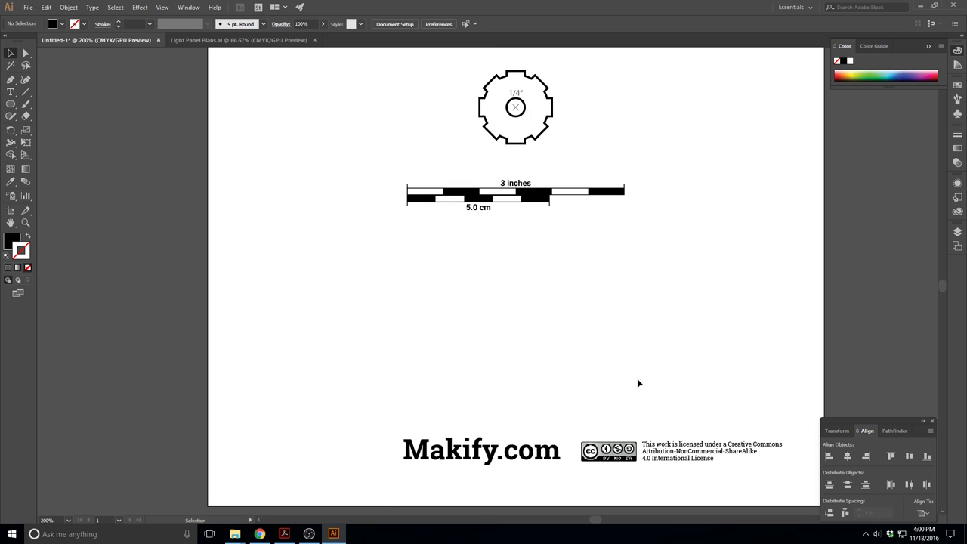
key(ctrl+minus)
scroll(638, 384, up, 1)
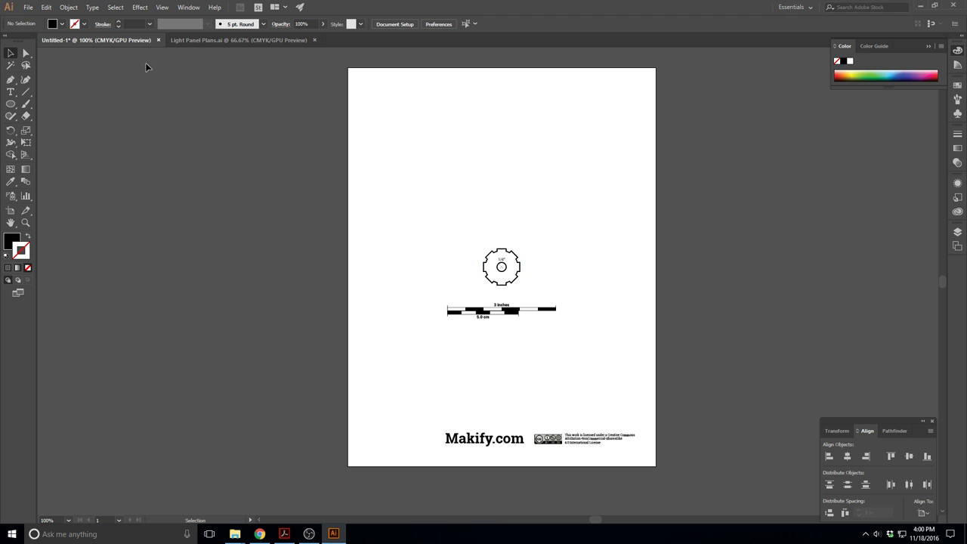
click(28, 7)
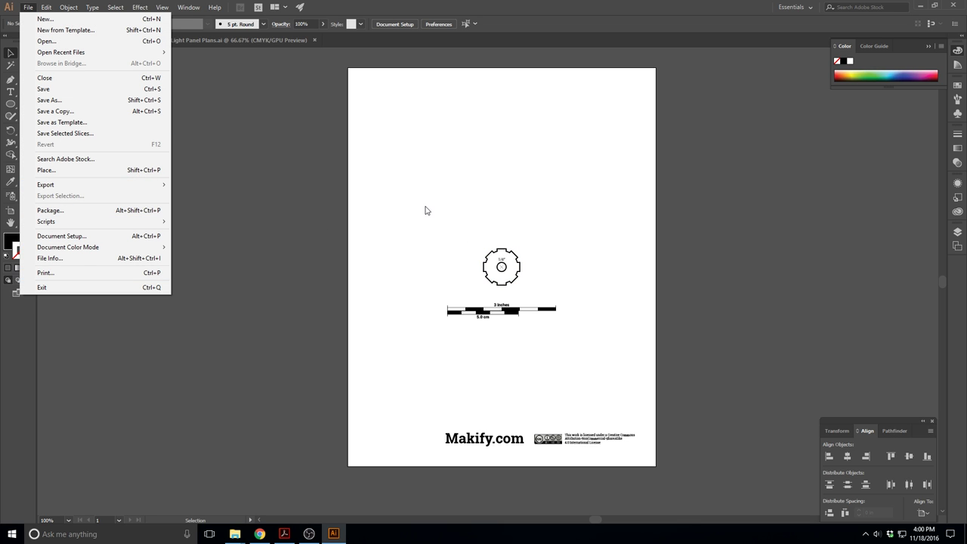
click(455, 219)
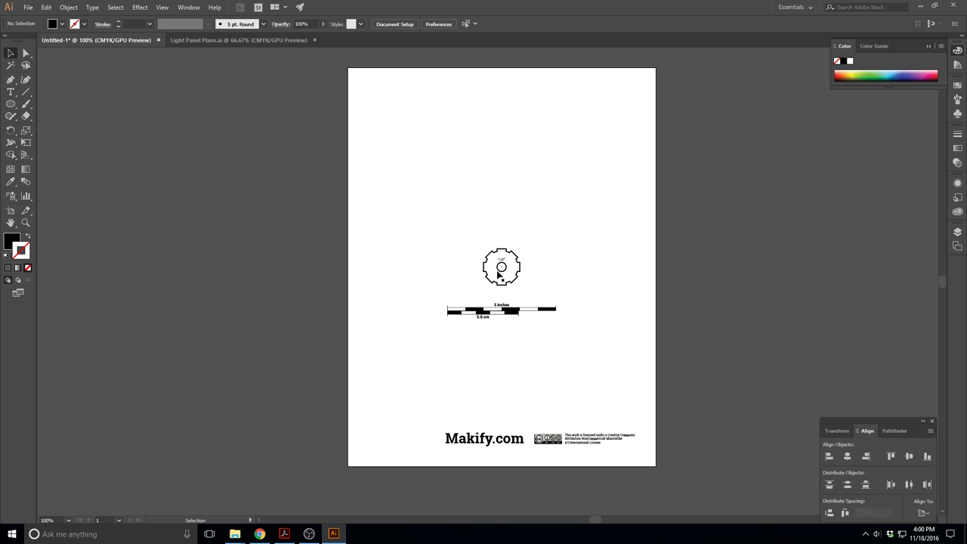
click(29, 8)
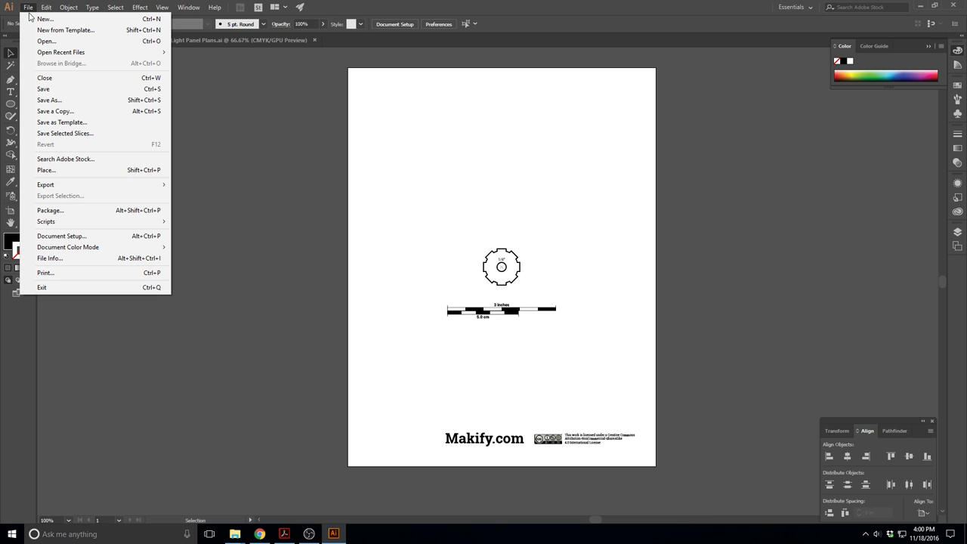
click(44, 89)
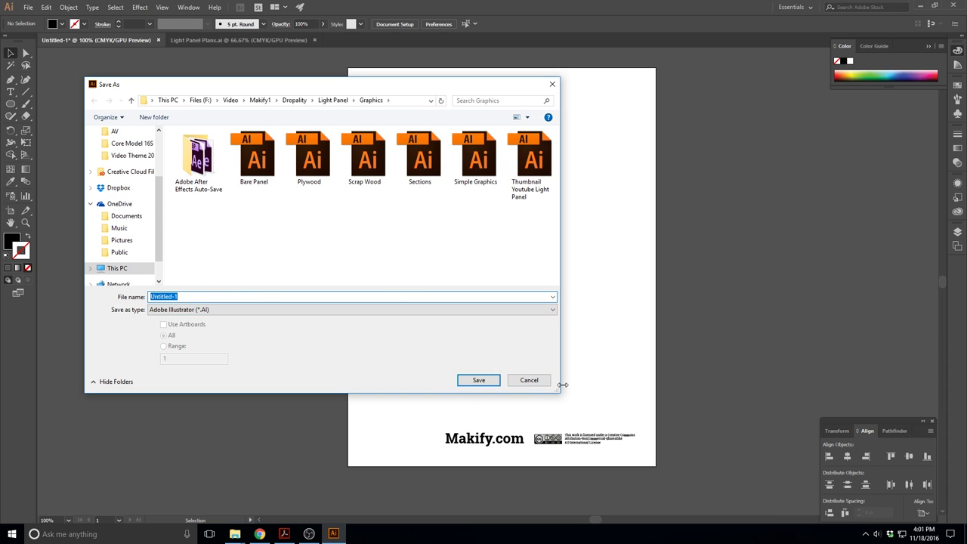
click(529, 380)
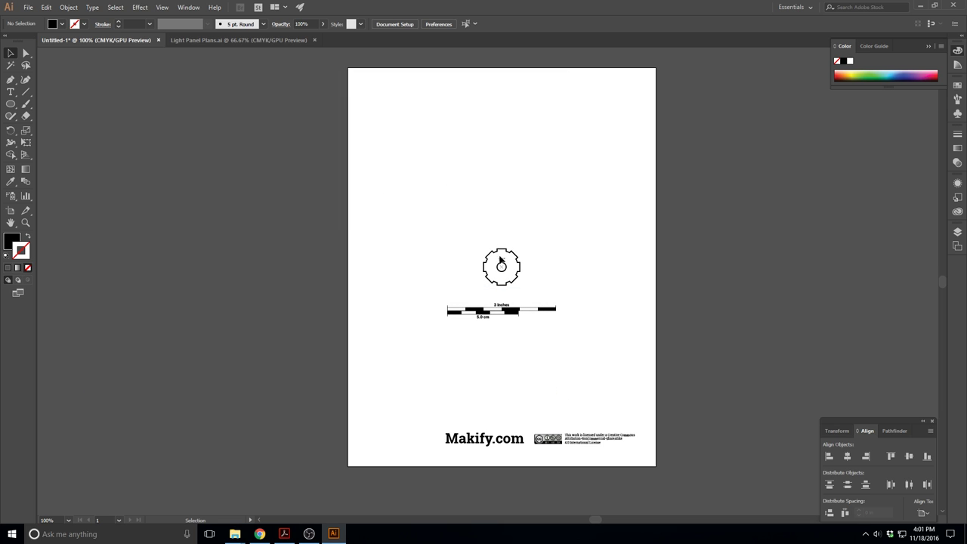
- Start saving the document as an Adobe PDF named Untitled-1 in the Light Panel Graphics folder
click(28, 8)
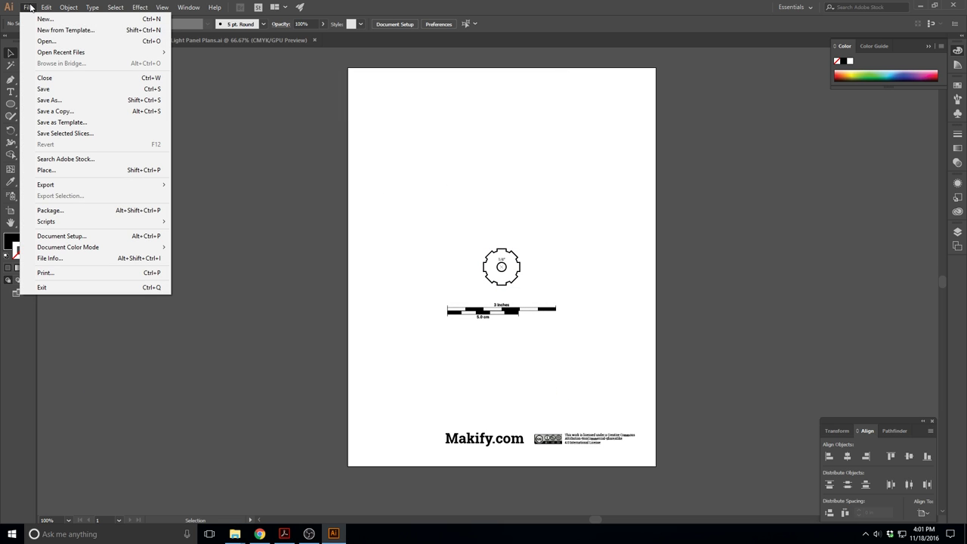
click(49, 100)
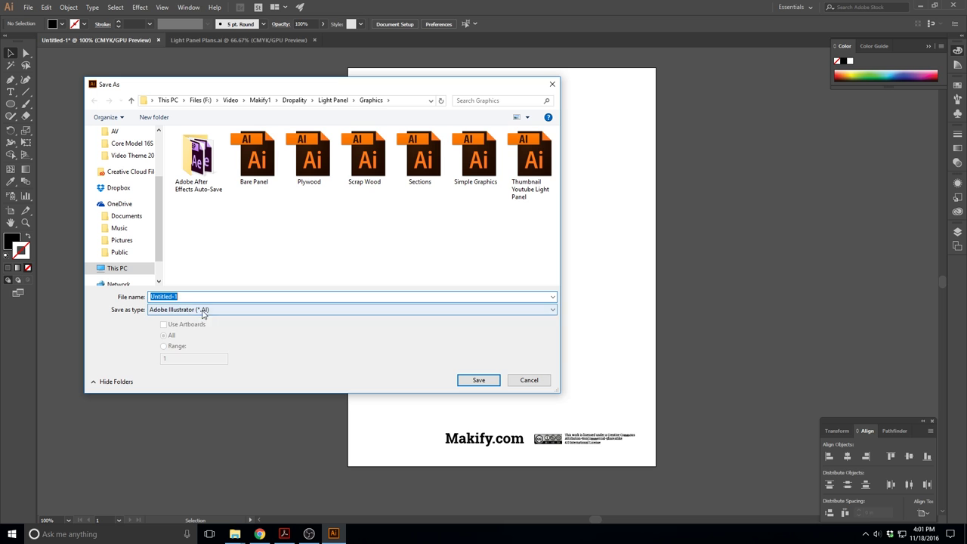
click(203, 313)
click(203, 328)
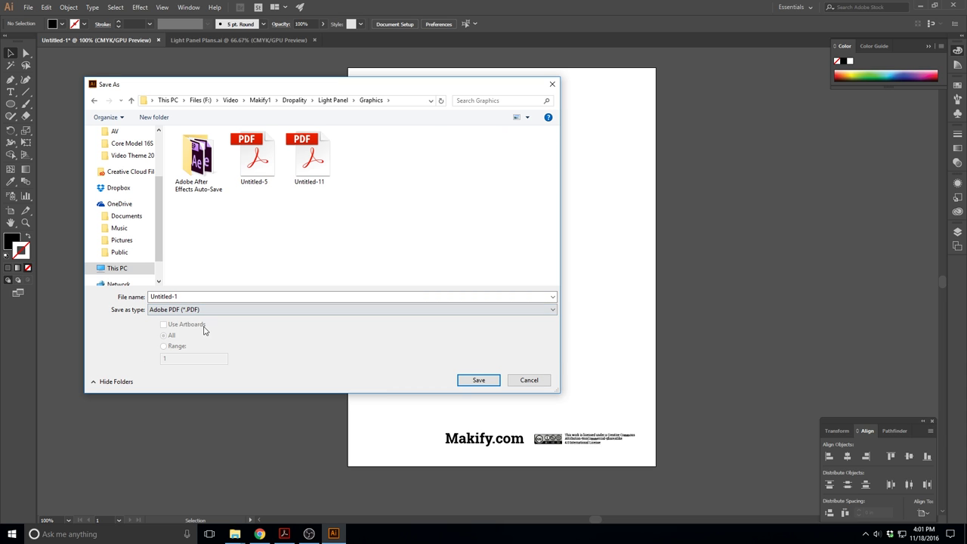
click(479, 382)
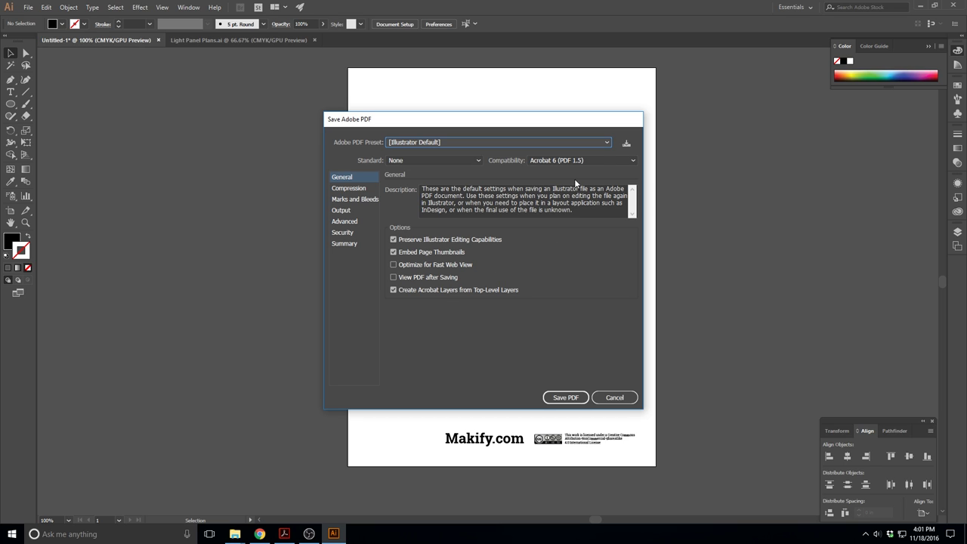
- Save the PDF with the High Quality Print preset and close Light Panel Plans.ai
click(607, 143)
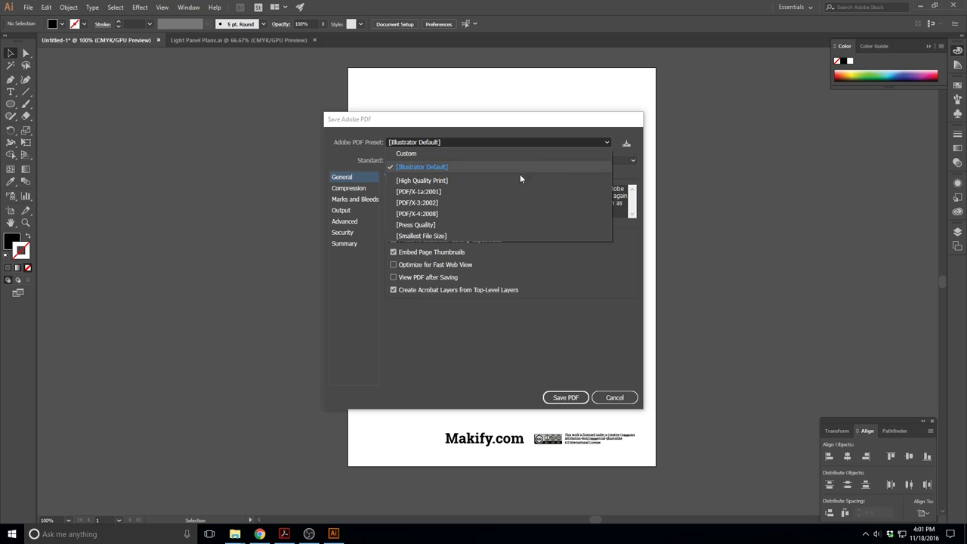
click(408, 180)
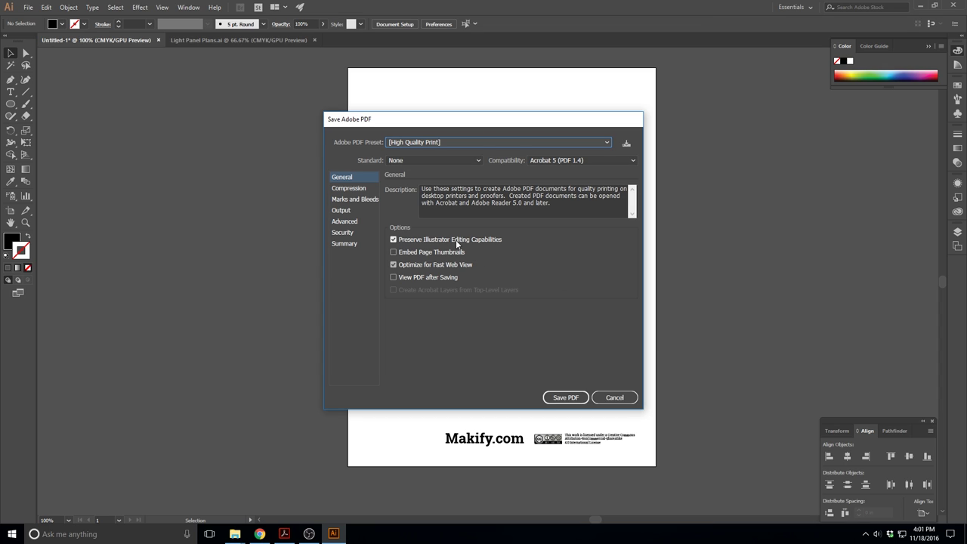
click(393, 239)
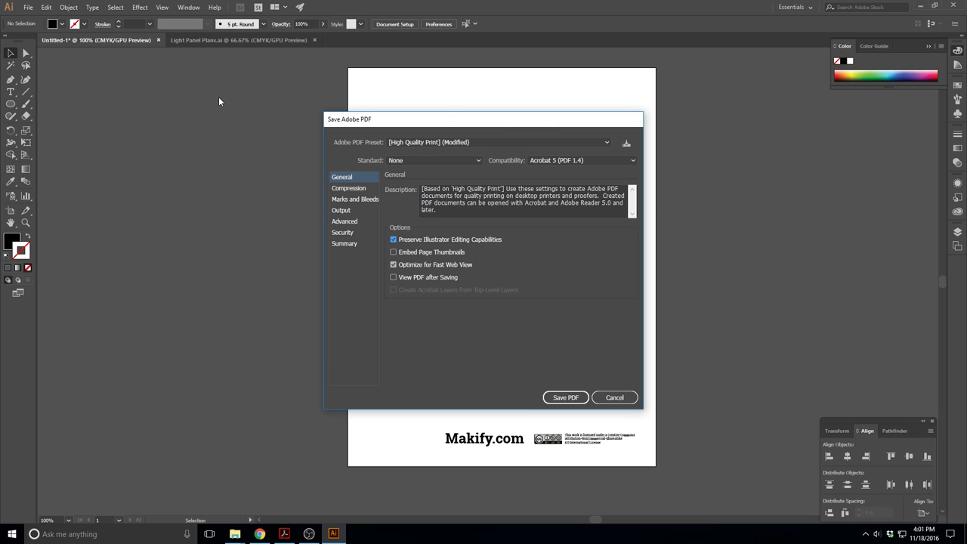
click(393, 239)
click(568, 398)
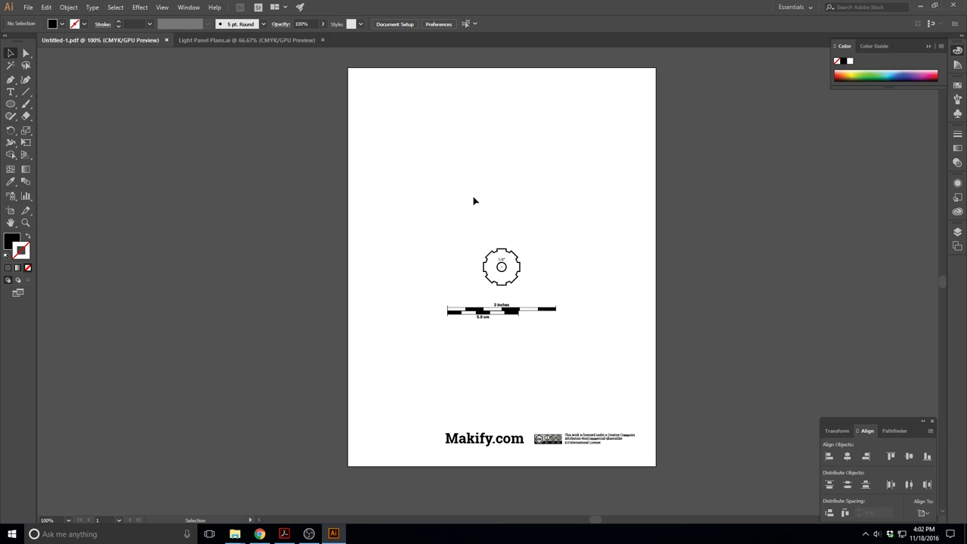
click(323, 40)
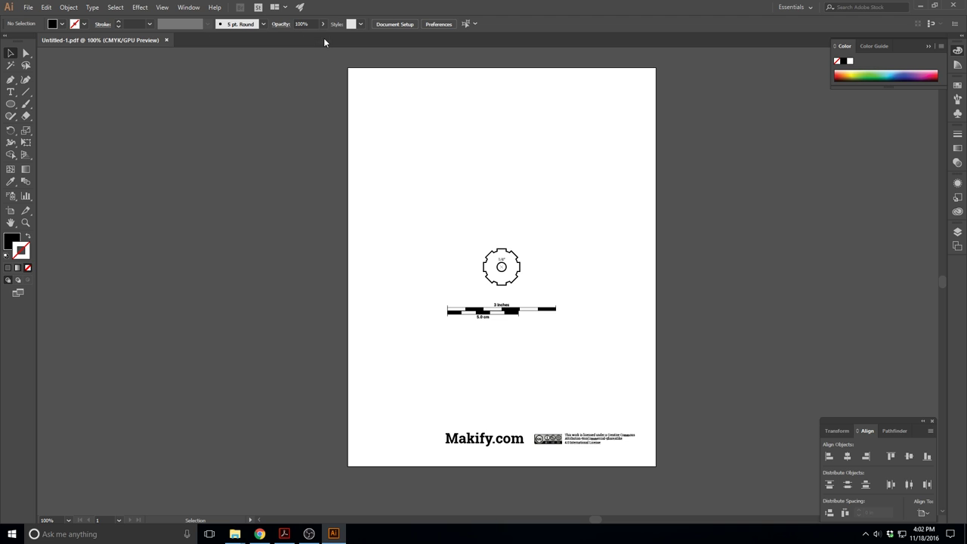
- Create a new 8.5 × 11 in Letter document in CMYK color with one portrait artboard
click(26, 7)
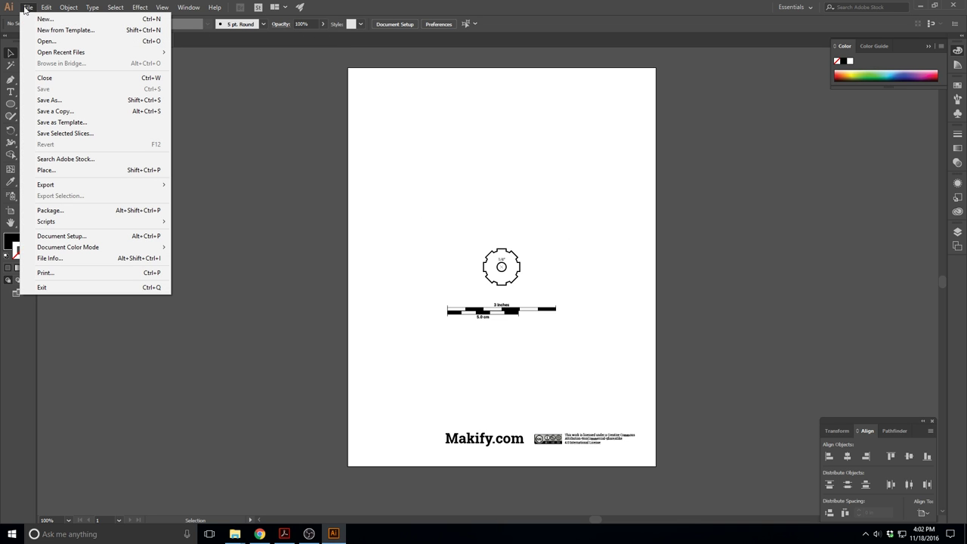
key(Escape)
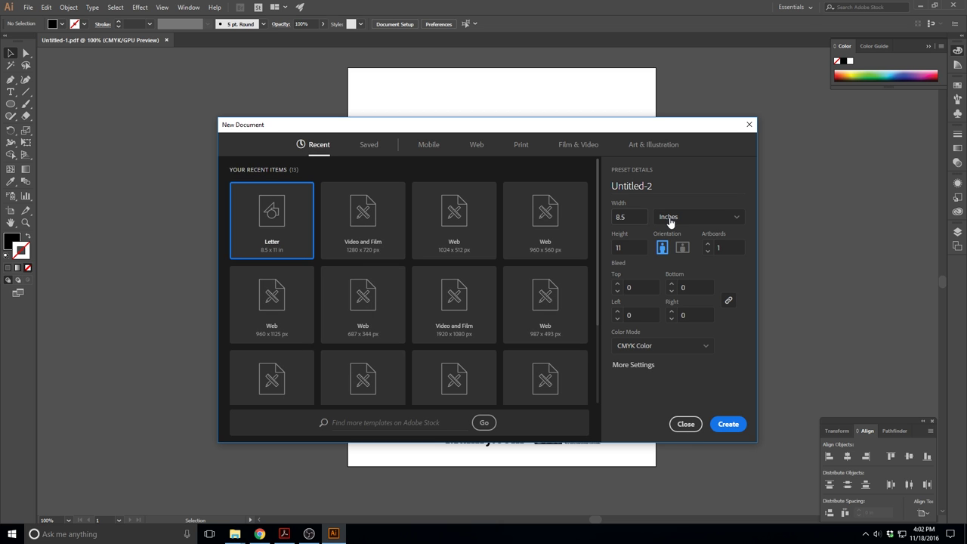
click(728, 424)
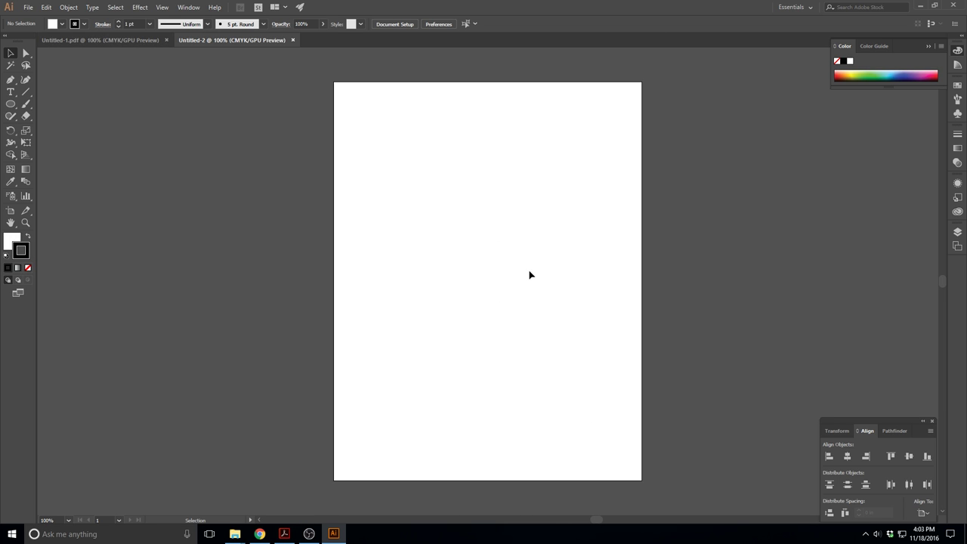
- Place the white-sucker-250_476673_7-transparent image from the Longboard Graphics folder onto the new artboard
mouse_move(235, 534)
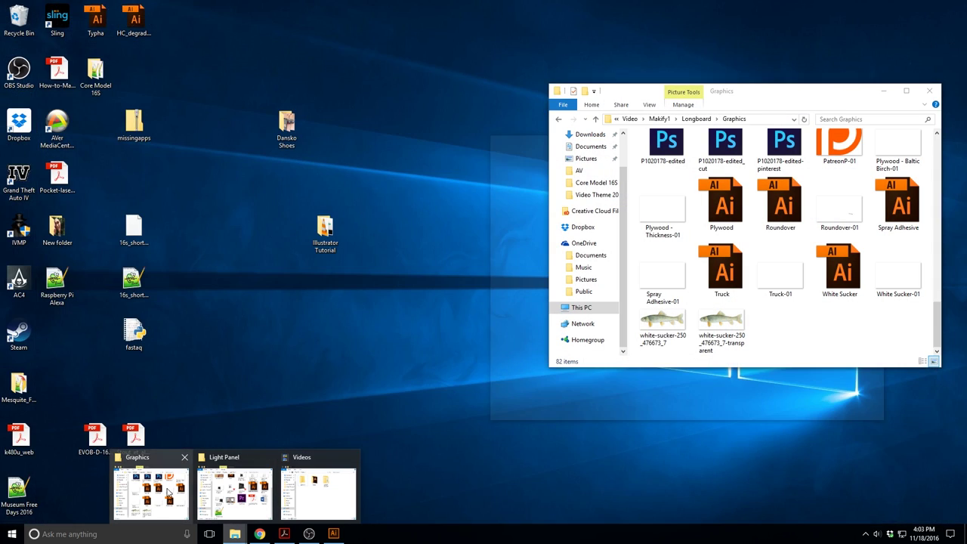
click(151, 491)
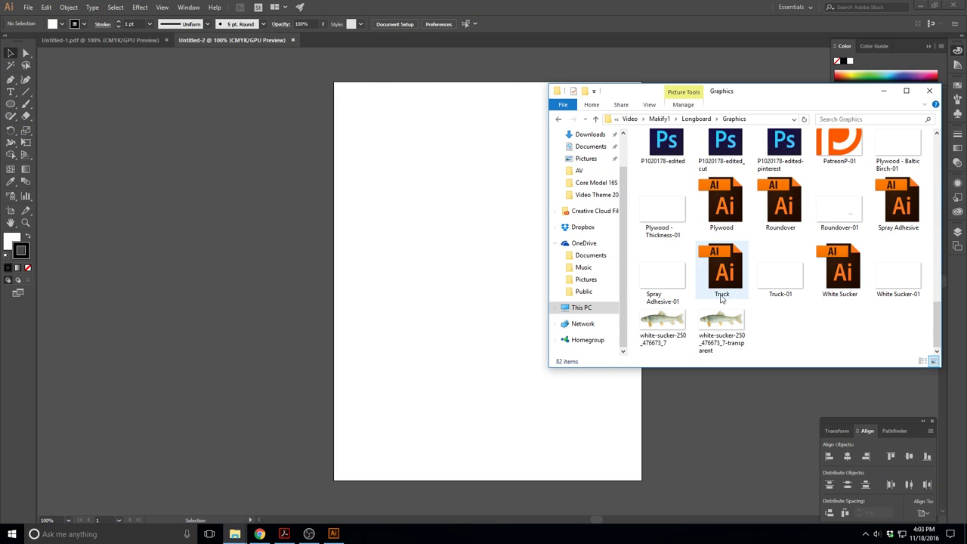
drag(731, 327, 463, 264)
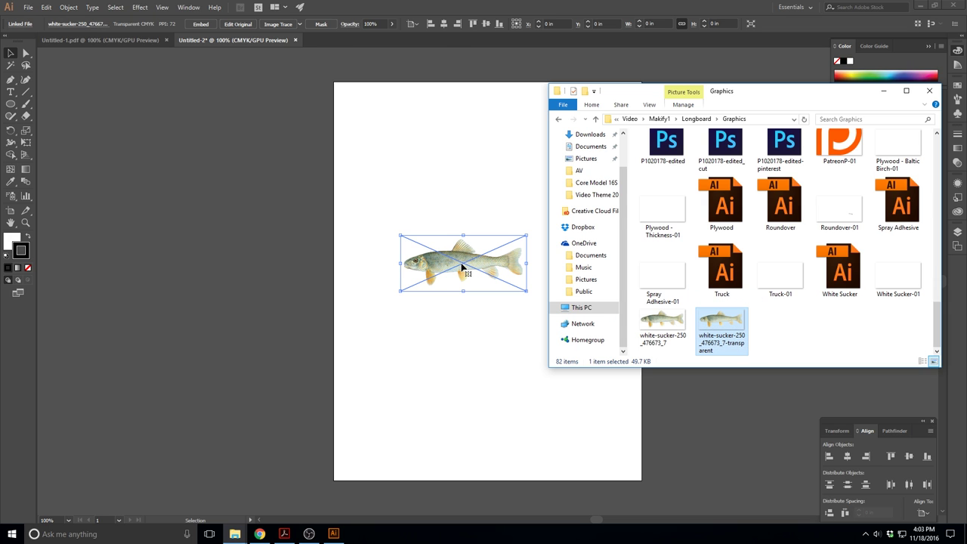
click(545, 233)
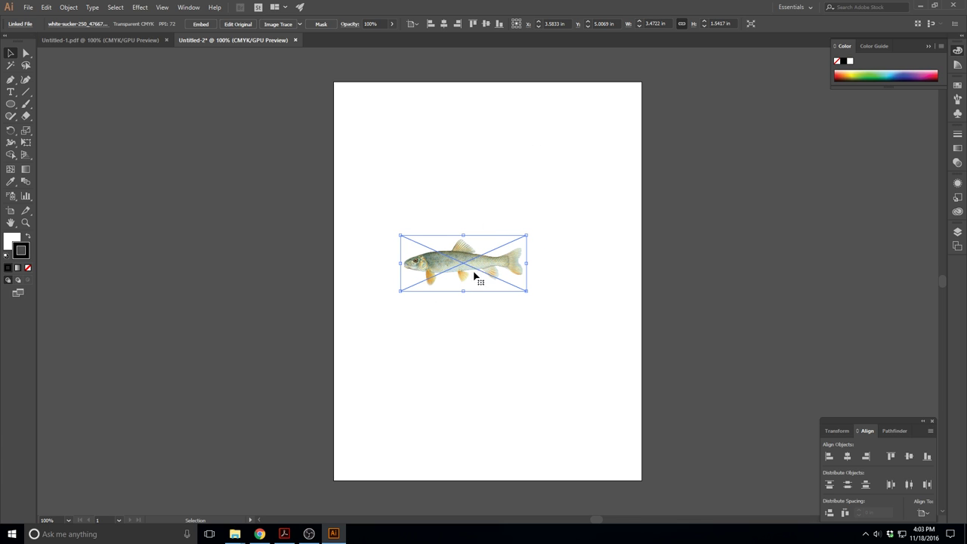
- Enlarge the fish image proportionally to about 8.1 × 3.6 in, undoing the distorted resize attempt along the way
click(529, 295)
click(469, 268)
drag(527, 235, 576, 215)
click(584, 164)
click(503, 259)
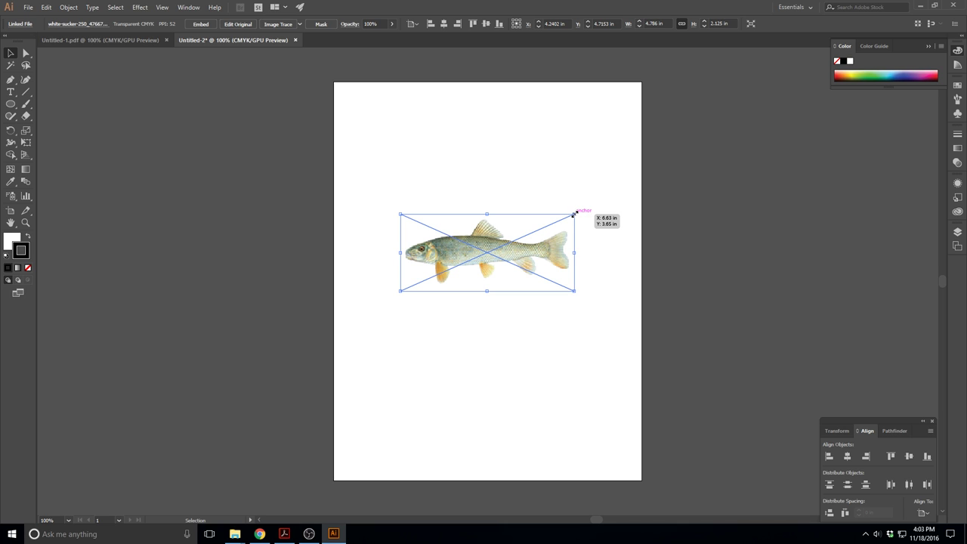
drag(573, 214, 484, 140)
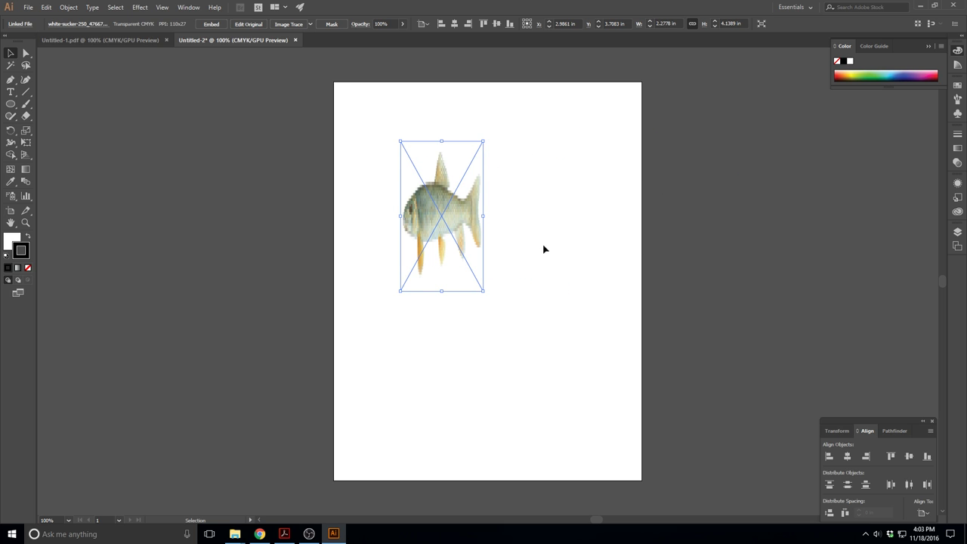
key(ctrl+z)
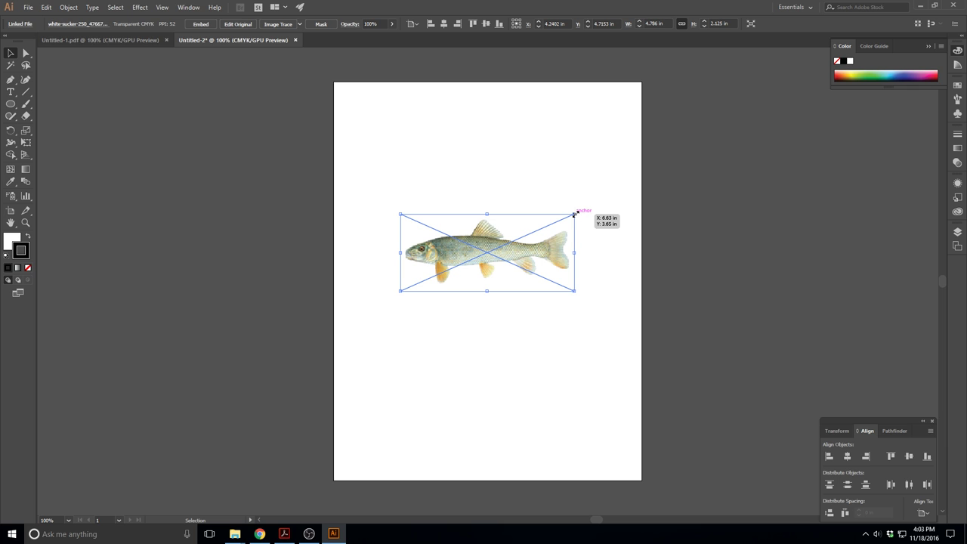
drag(574, 215, 751, 164)
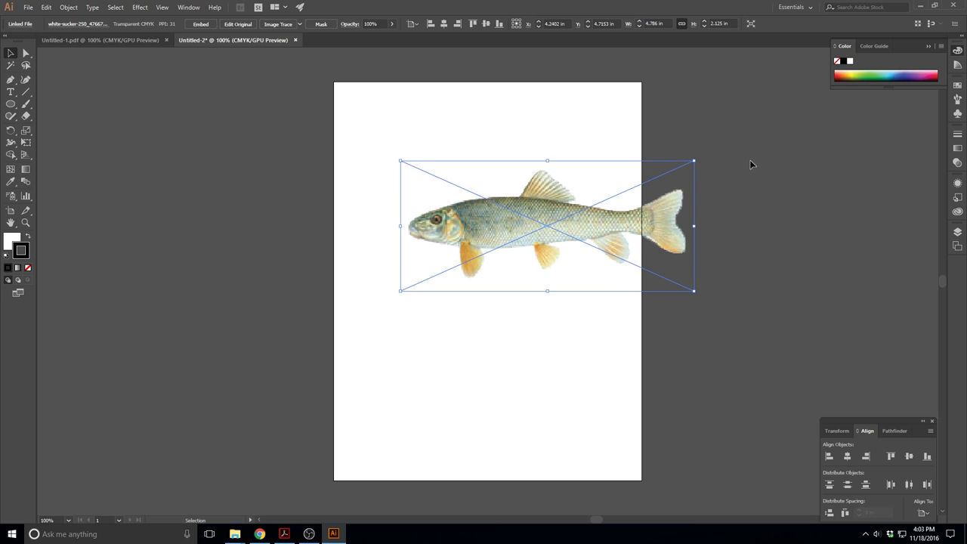
- Center the fish image horizontally and vertically on the artboard and deselect it
click(847, 457)
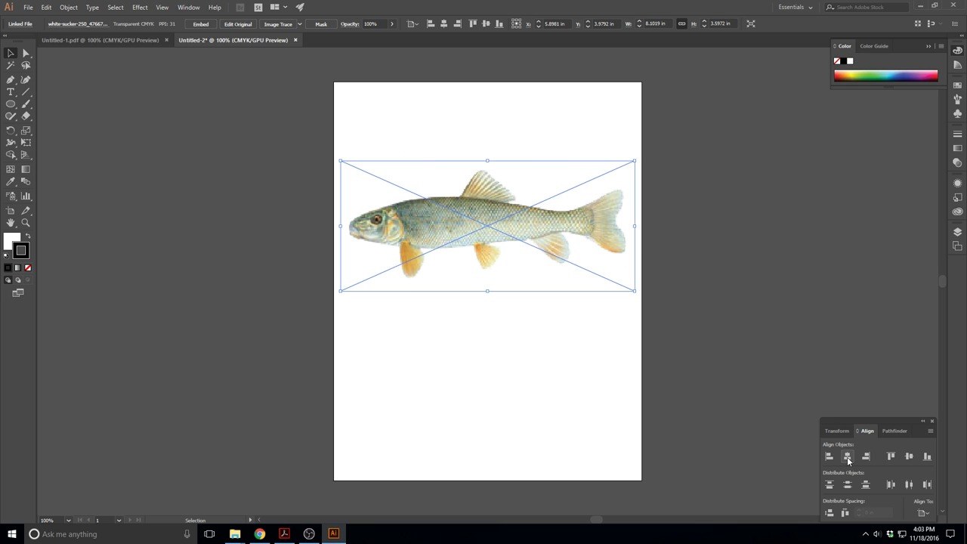
click(909, 456)
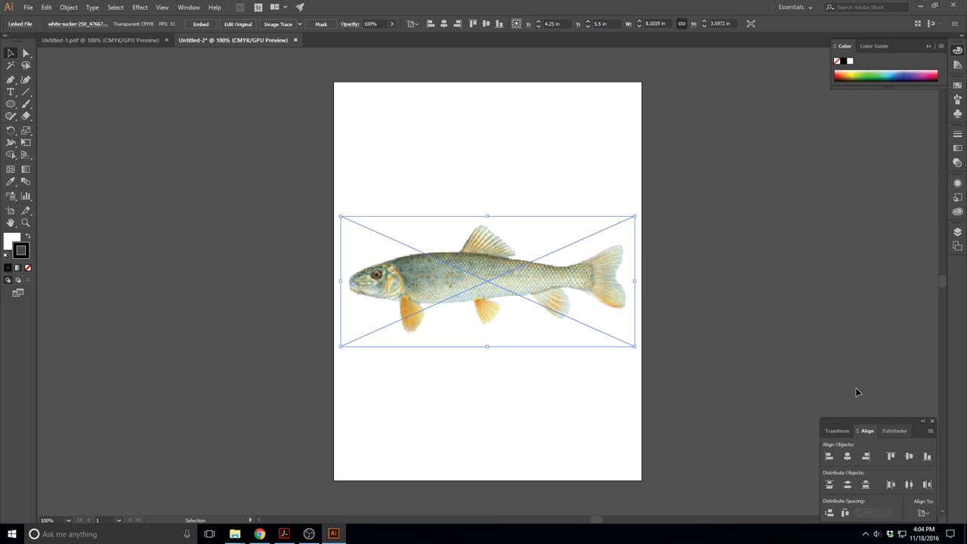
click(571, 163)
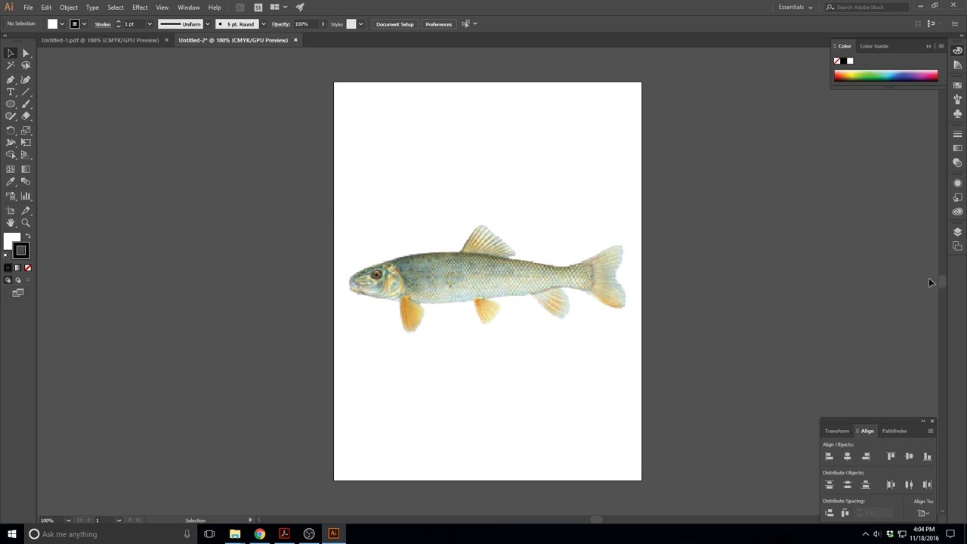
- Rename the fish image's layer, Layer 1, as Photo
click(957, 233)
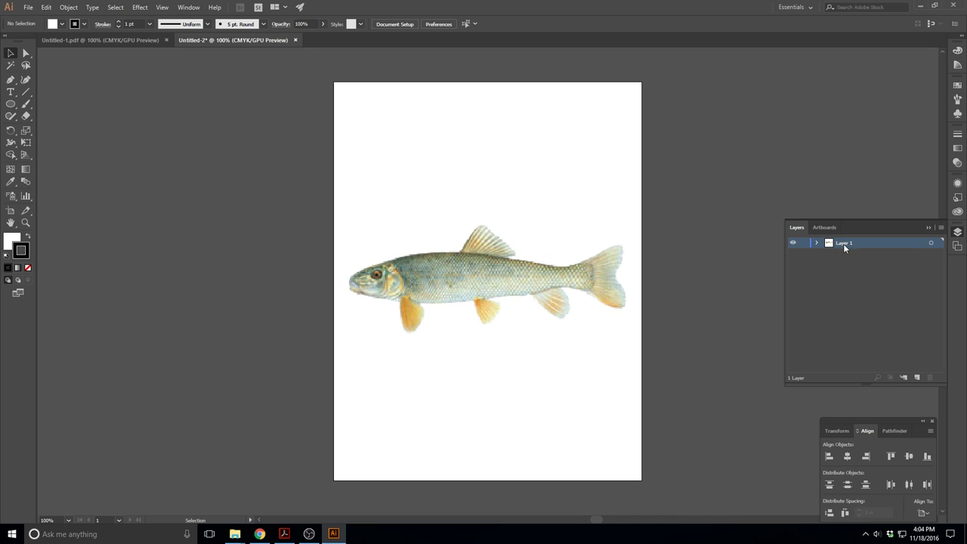
double_click(842, 244)
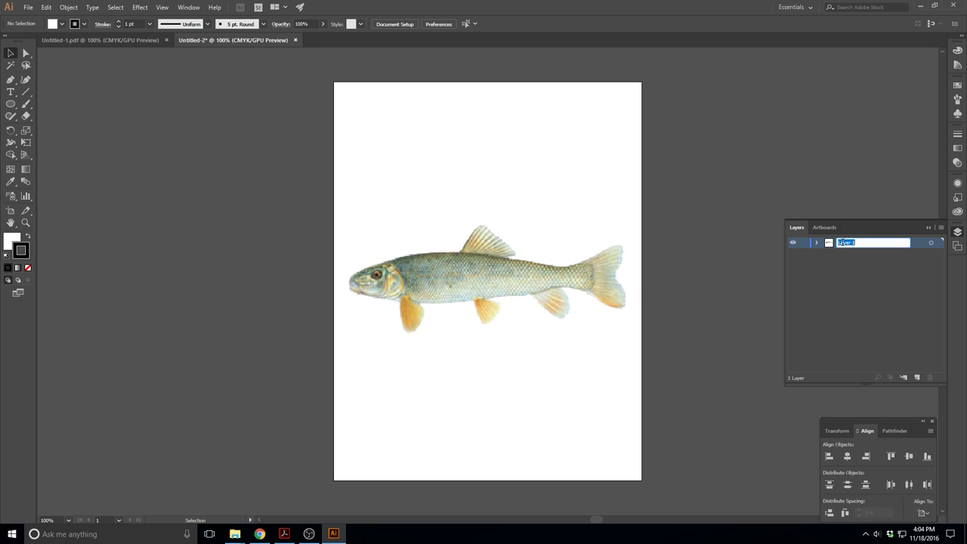
text(Photo)
key(Return)
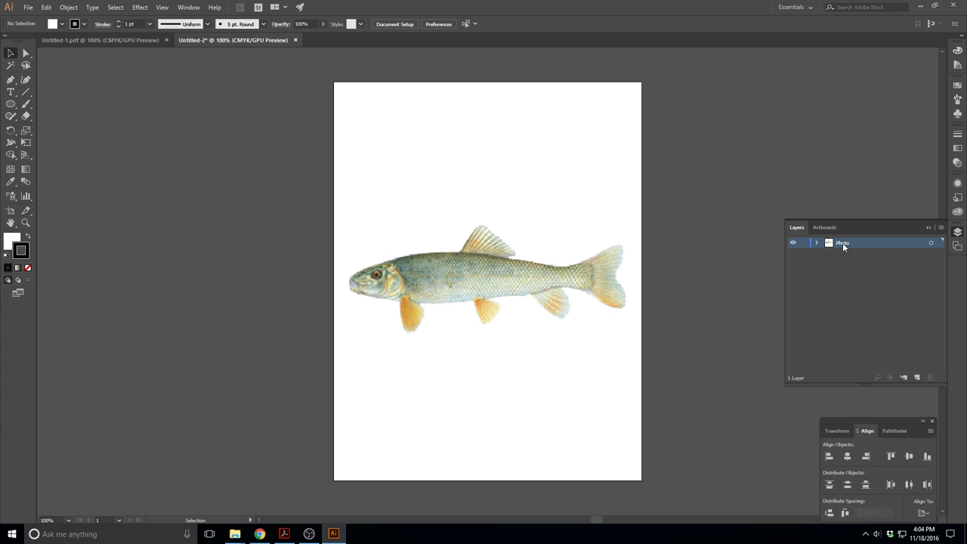
- Add a new layer above Photo and lock the Photo layer, testing that the fish cannot be selected
click(918, 377)
click(804, 253)
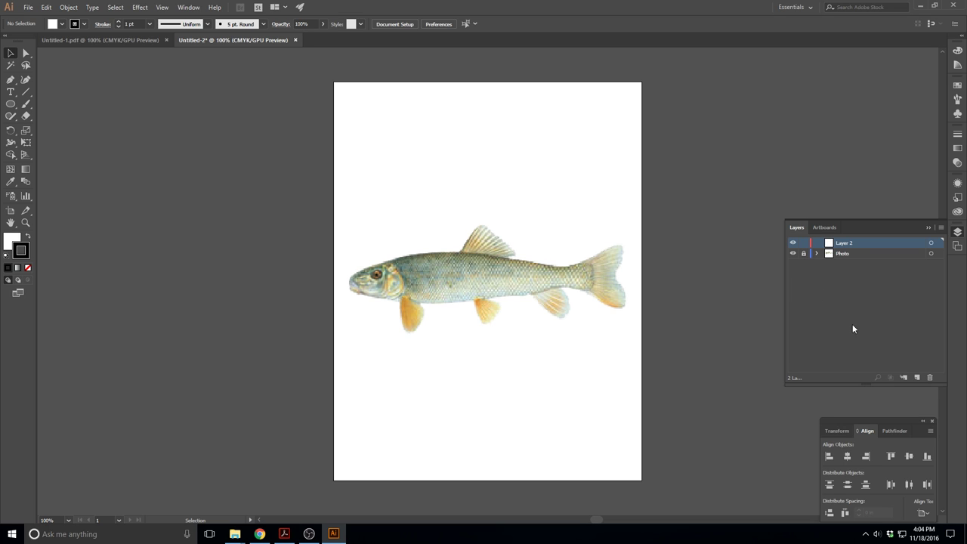
click(849, 253)
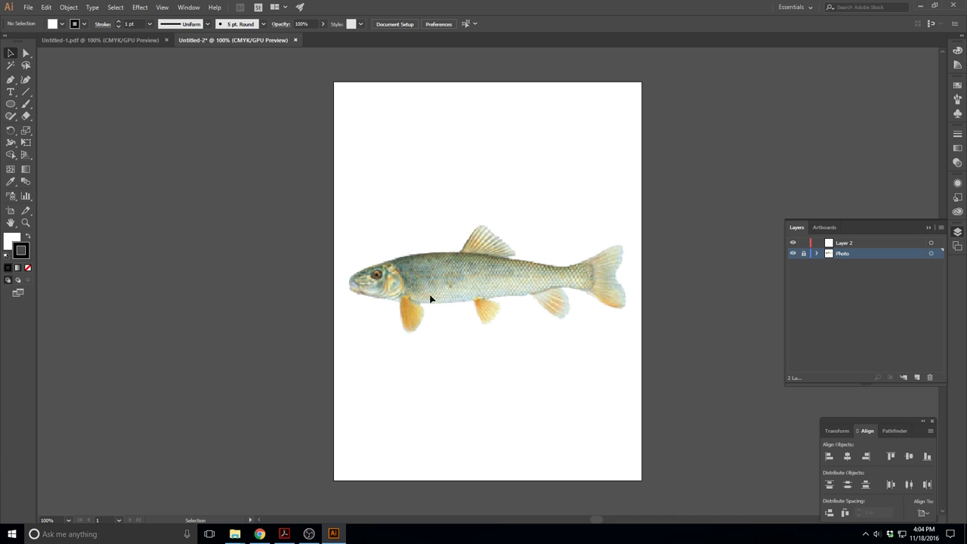
drag(438, 303, 572, 334)
- Toggle the Photo layer's visibility off and back on, and make Layer 2 the active layer
click(793, 254)
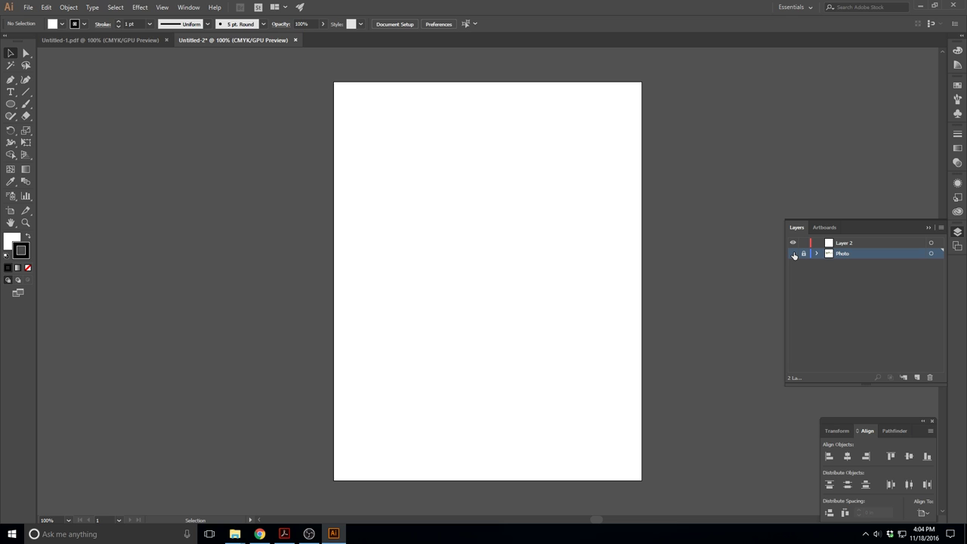
click(793, 254)
click(793, 254)
click(793, 243)
click(792, 254)
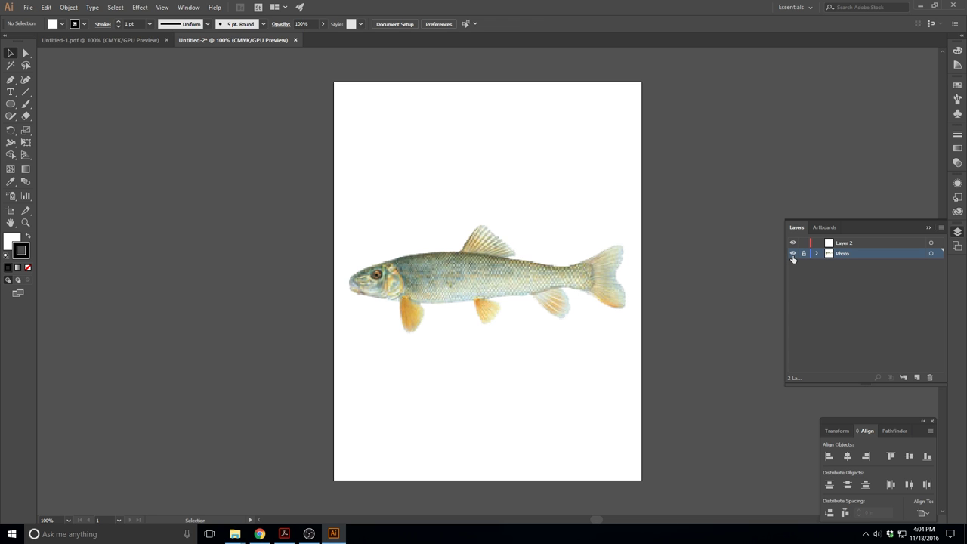
click(792, 254)
click(793, 254)
click(846, 243)
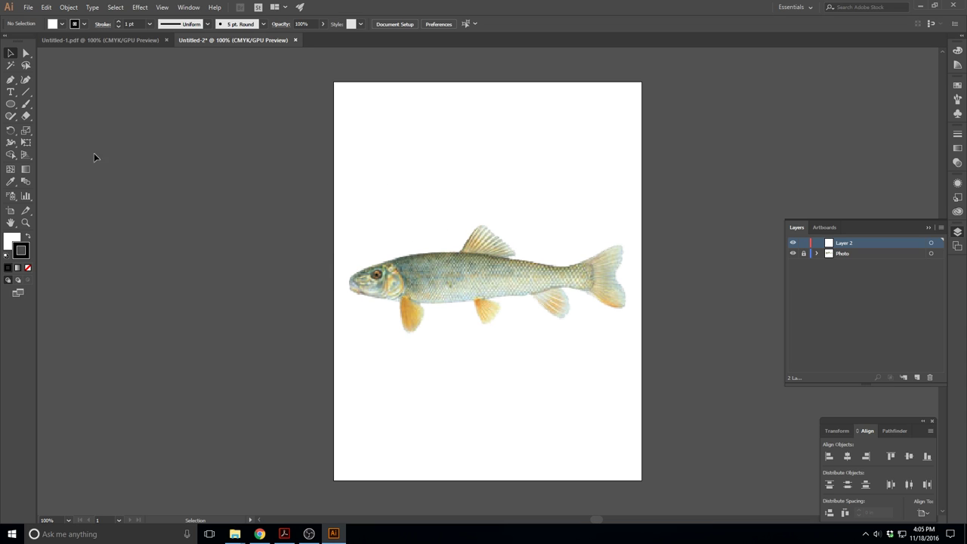
- Draw a slanted straight line about 1.57 in wide and 0.4 in high above the fish's head and deselect it
click(27, 92)
mouse_move(379, 212)
mouse_down()
mouse_move(452, 192)
mouse_move(436, 198)
mouse_up()
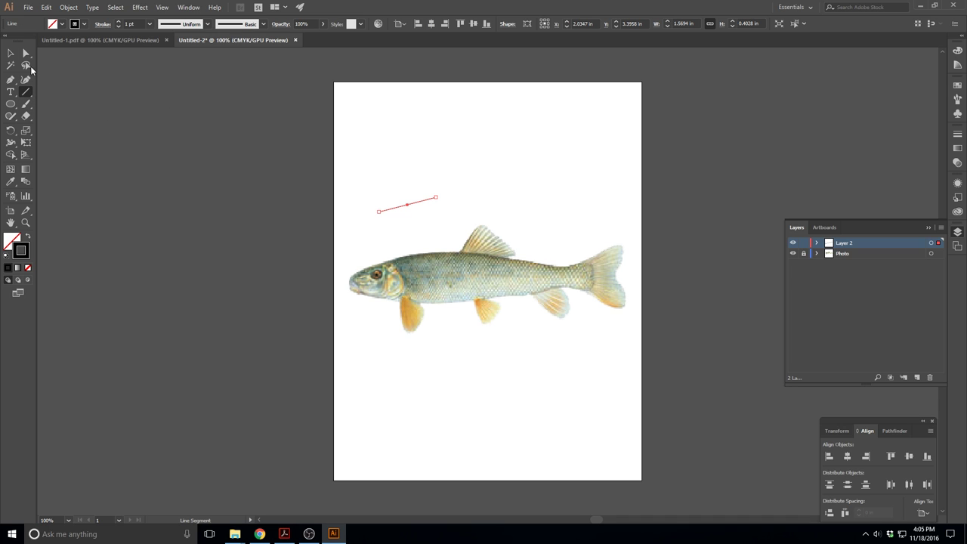
click(10, 53)
click(398, 167)
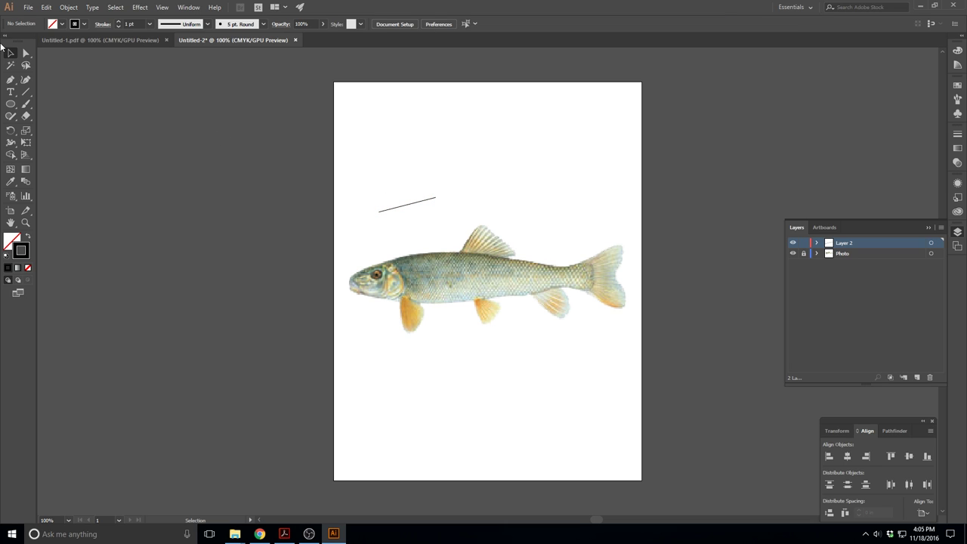
- Draw a second line about 1.43 in wide sloping down from the first line's upper end, and delete both lines
click(26, 91)
drag(437, 197, 514, 228)
drag(457, 196, 487, 212)
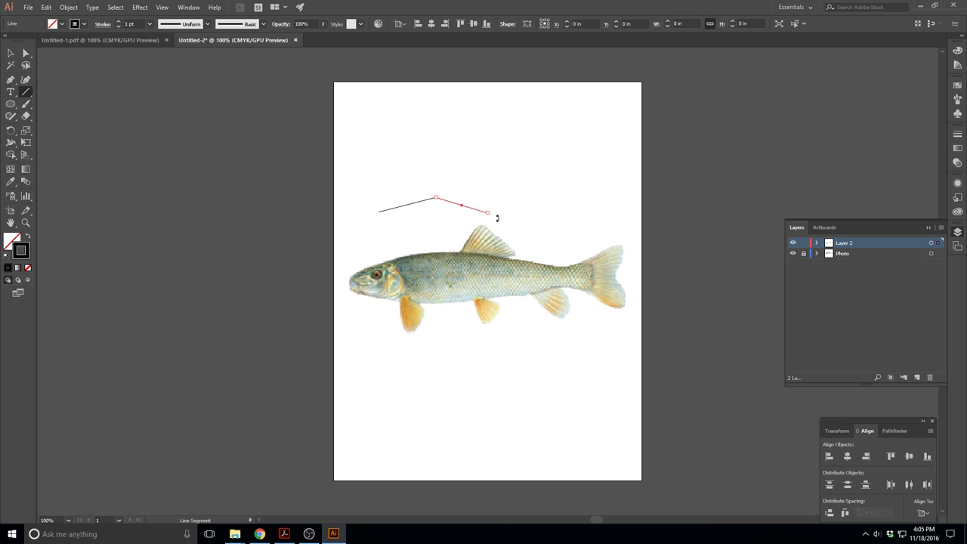
click(9, 58)
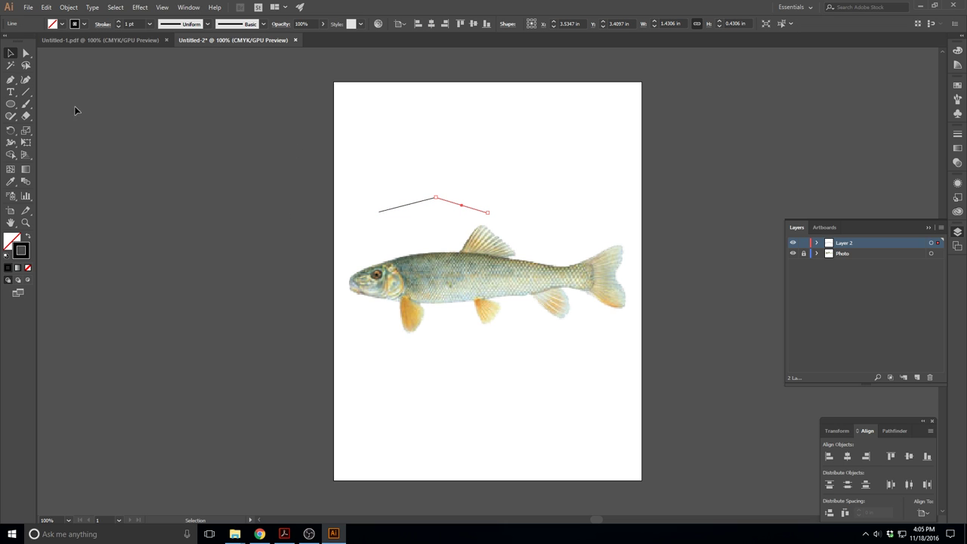
click(391, 174)
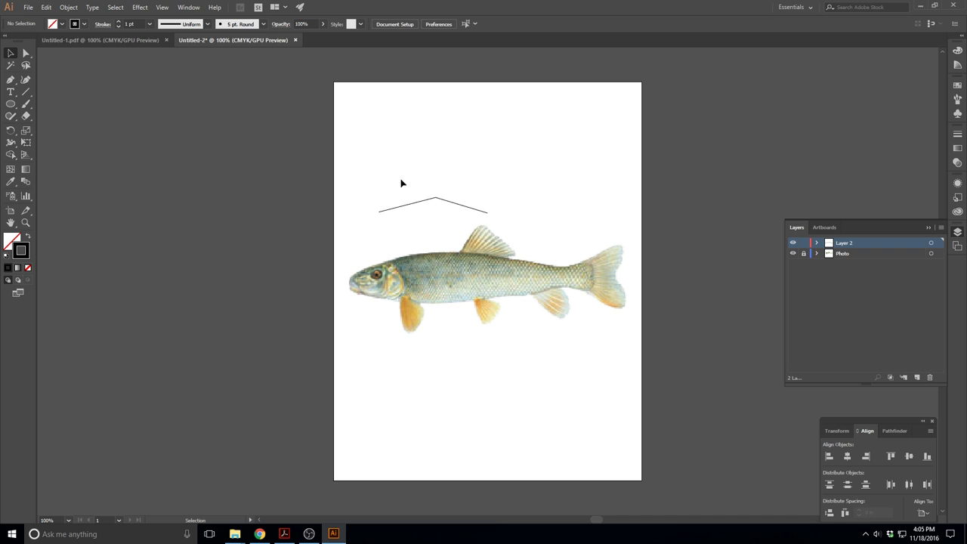
drag(383, 175, 454, 221)
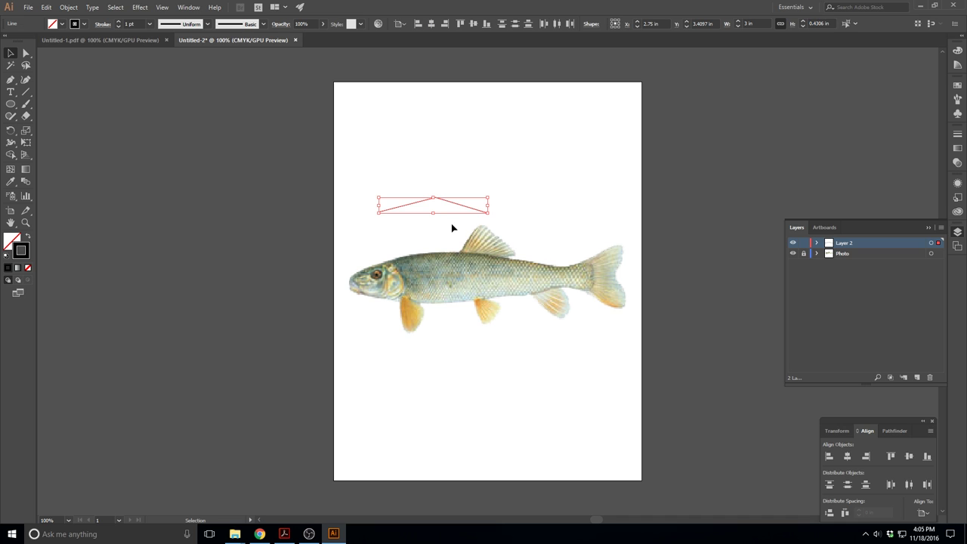
key(Delete)
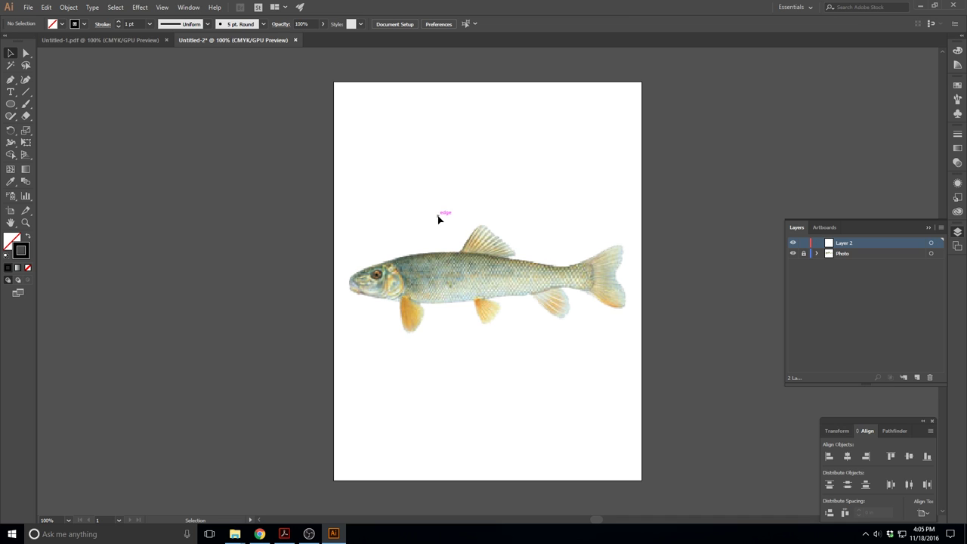
- Trace the fish's back with the Pen tool, from the snout to just before the tail
click(11, 80)
key(ctrl+plus)
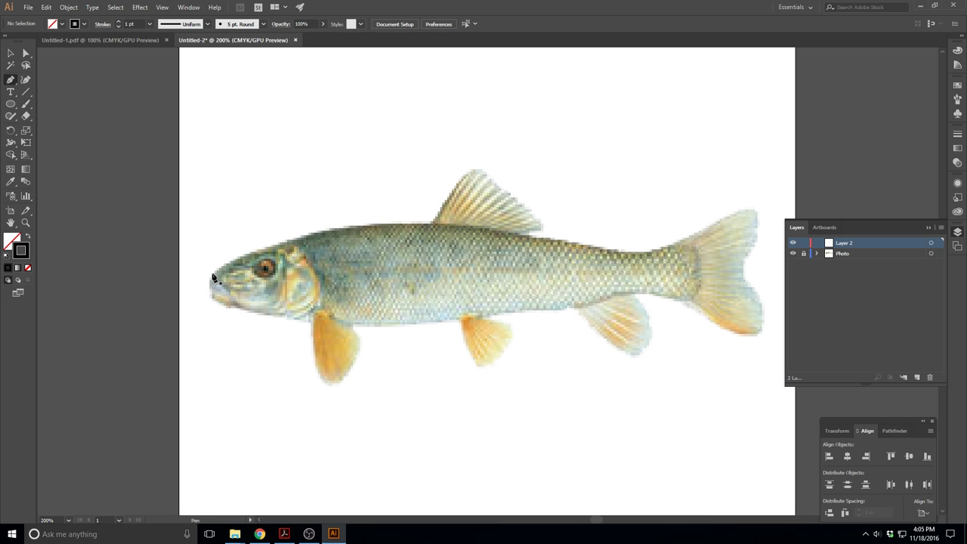
drag(212, 276, 345, 224)
click(405, 225)
drag(460, 225, 624, 275)
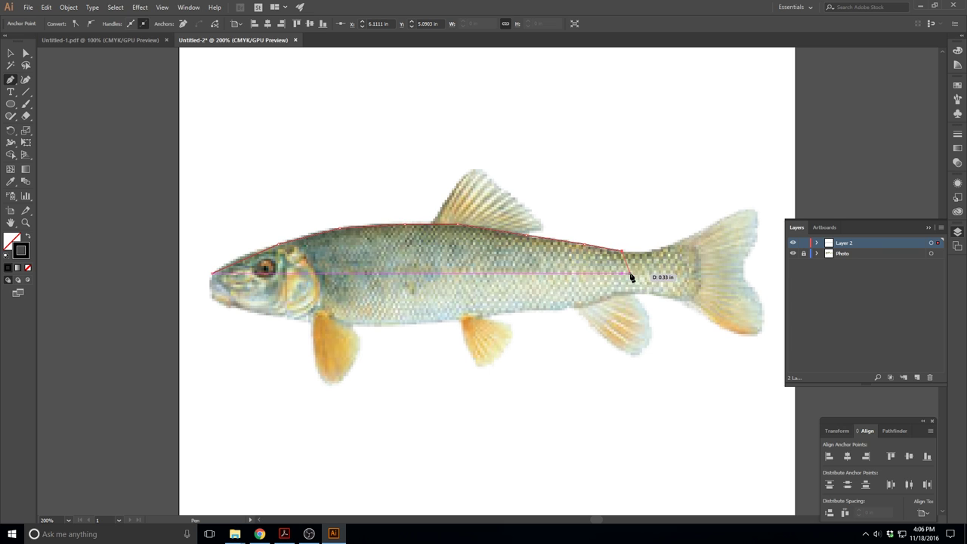
- Try to end the open path near the tail and remove the stray anchor point placed above it
right_click(629, 278)
click(684, 201)
mouse_move(685, 199)
mouse_down()
mouse_move(648, 277)
mouse_move(644, 255)
mouse_move(697, 194)
mouse_move(688, 204)
mouse_up()
key(BackSpace)
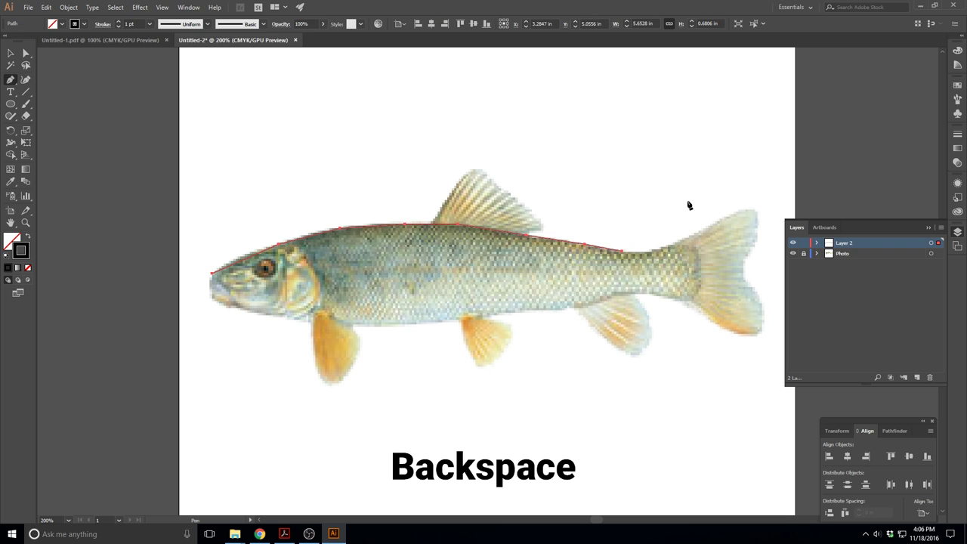
- Check the traced back line against the photo up close and delete the path
click(11, 53)
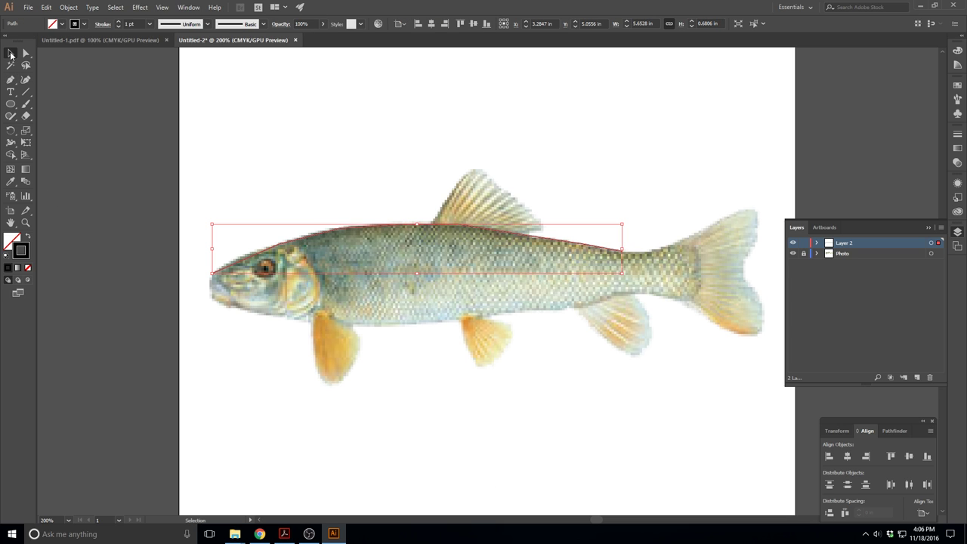
scroll(329, 195, up, 1)
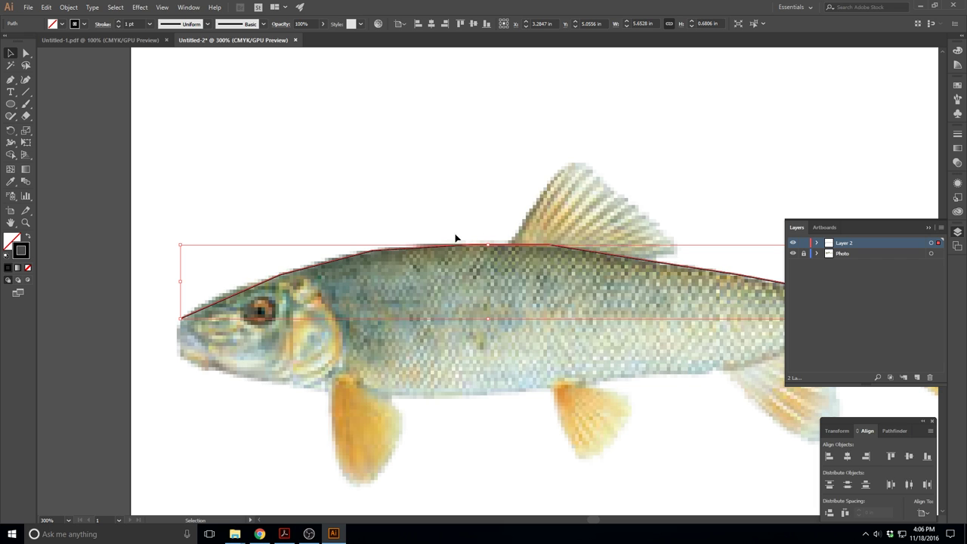
click(331, 239)
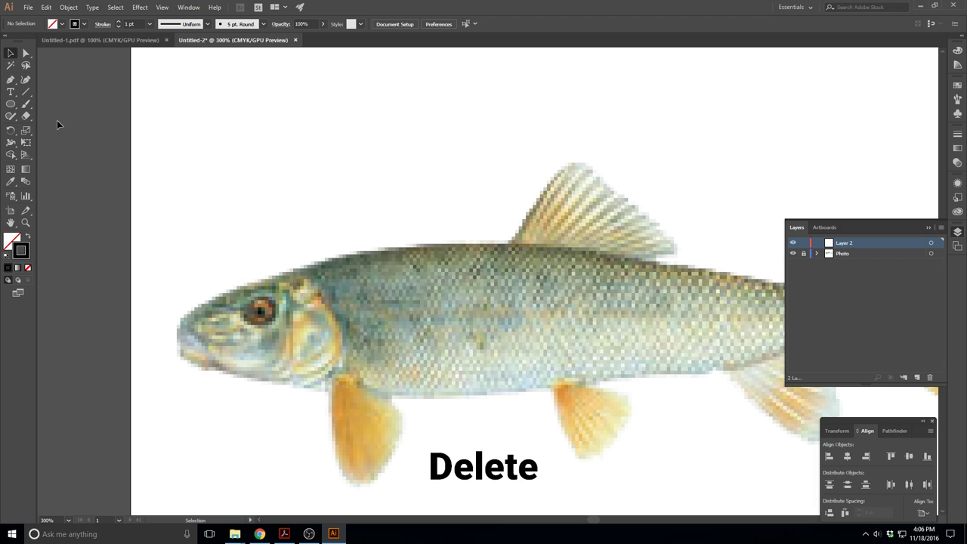
- Trace the fish's back with the Curvature tool from the snout to inside the tail base, and end the open path
click(25, 80)
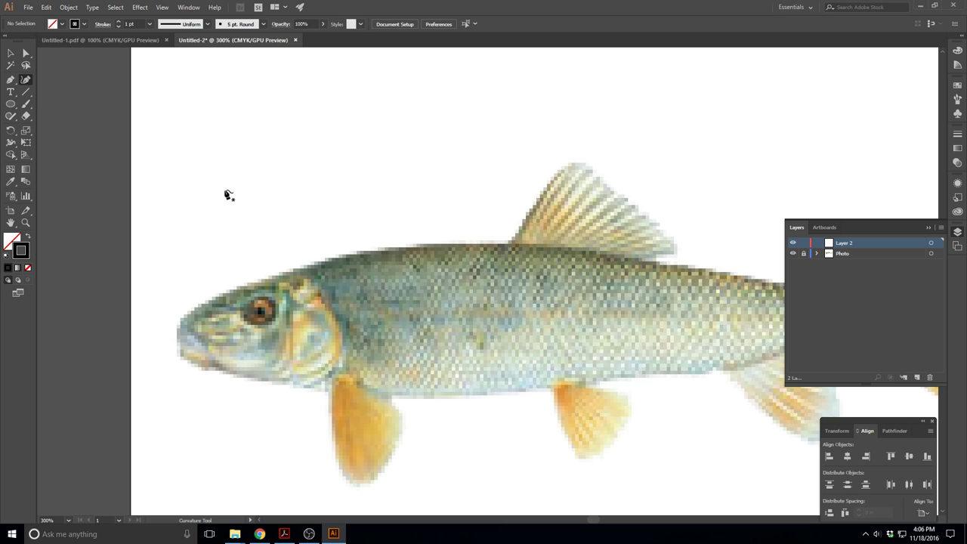
click(180, 324)
click(346, 255)
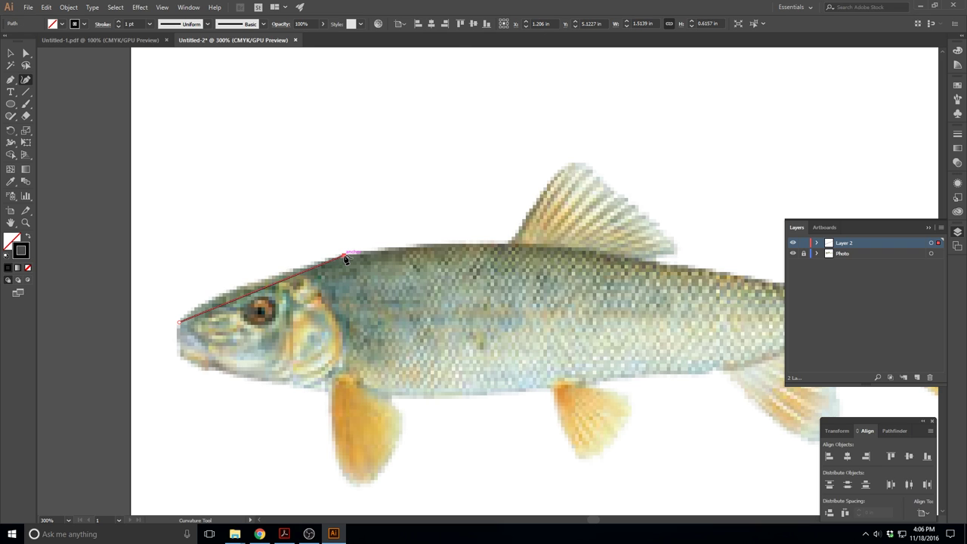
click(516, 244)
click(659, 264)
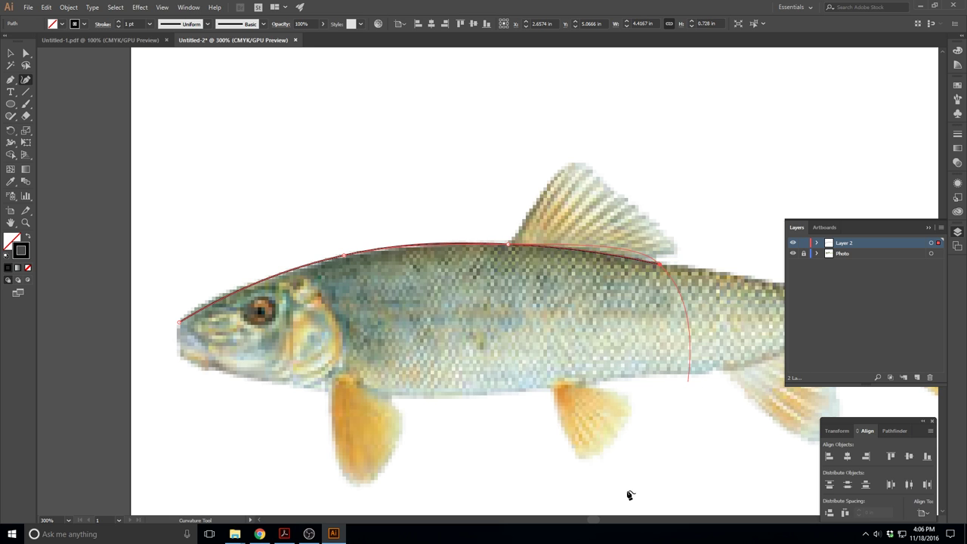
drag(593, 520, 599, 521)
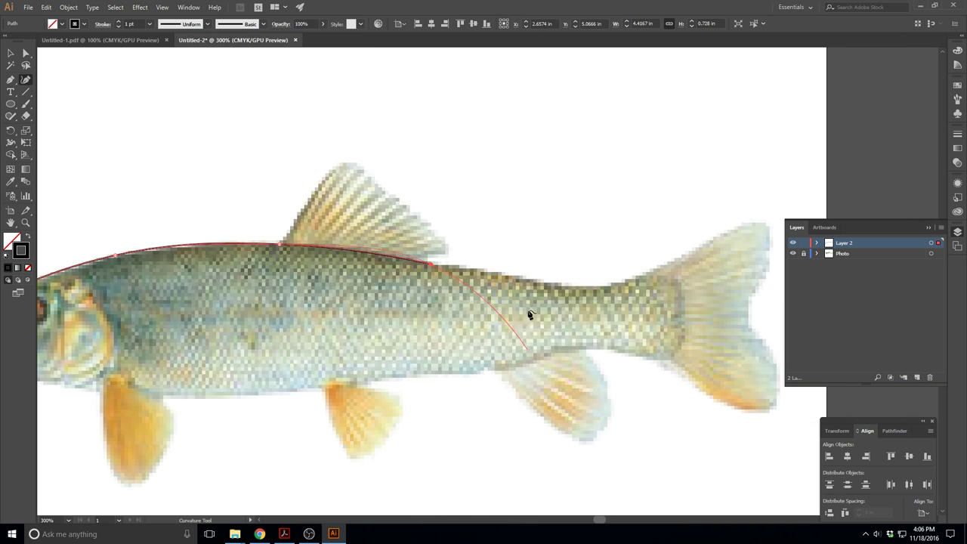
click(562, 288)
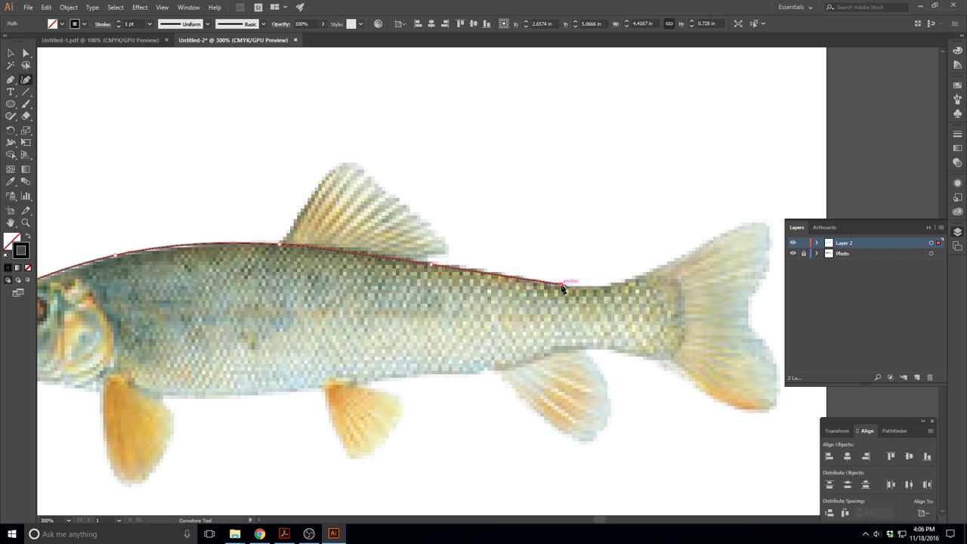
click(608, 308)
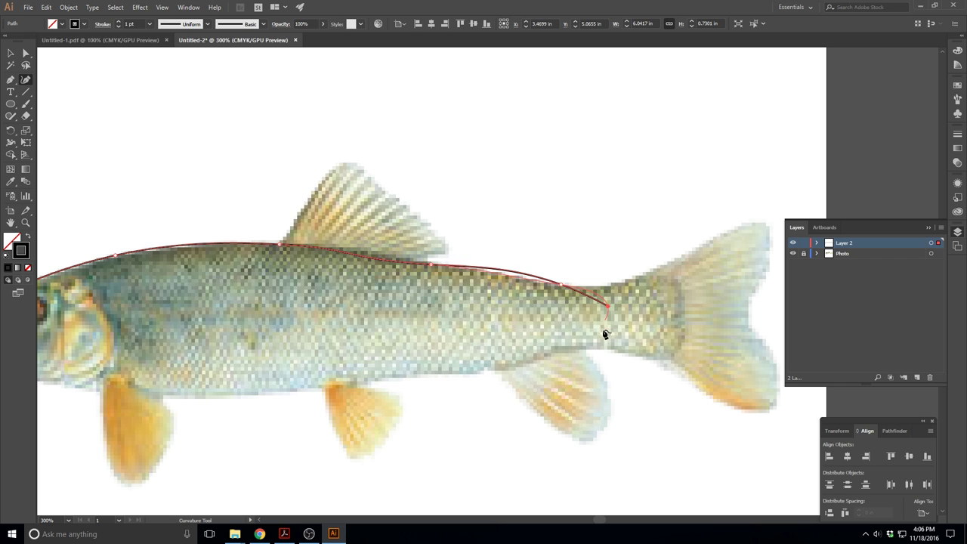
key(Escape)
click(10, 53)
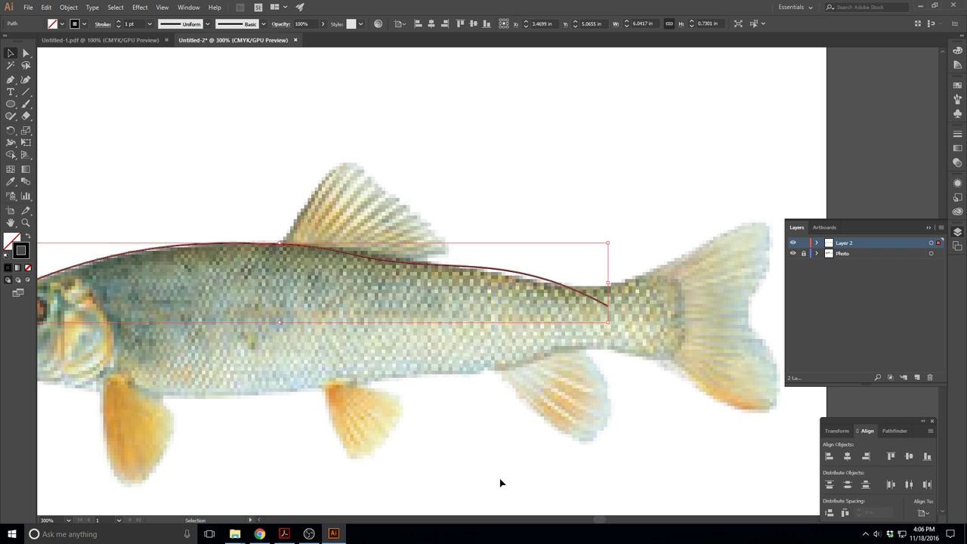
scroll(597, 522, left, 2)
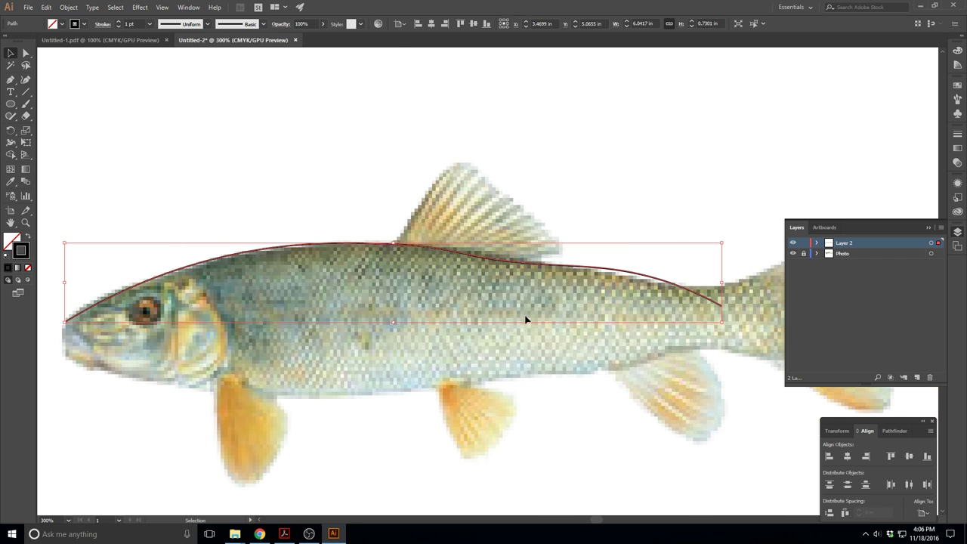
- Select only the anchor point at the front base of the dorsal fin and nudge it slightly up
click(26, 53)
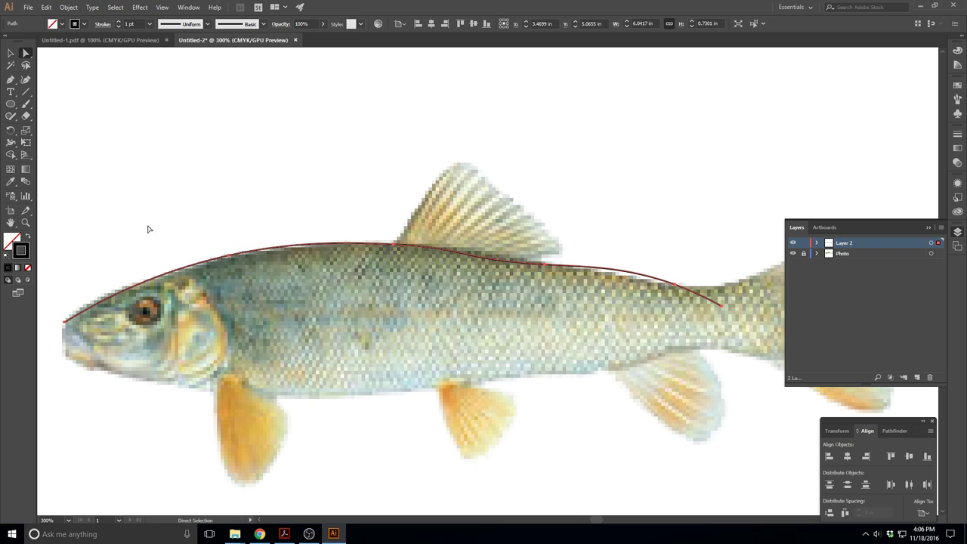
click(183, 226)
click(209, 263)
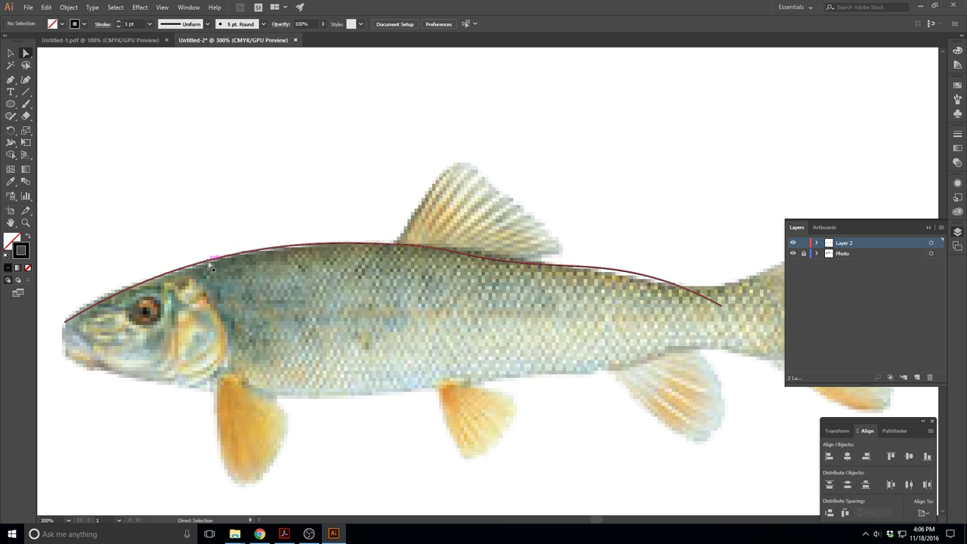
click(416, 245)
click(542, 262)
drag(395, 247, 394, 246)
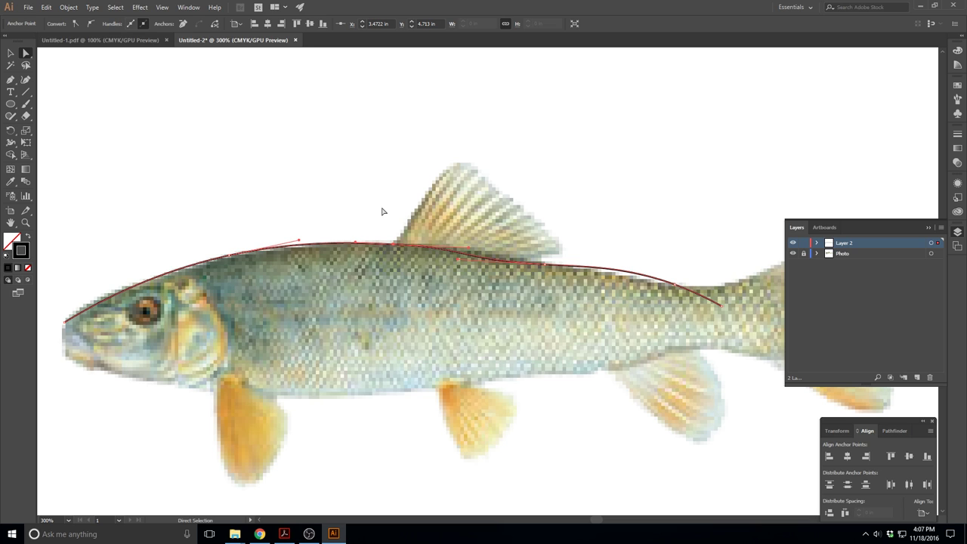
click(394, 248)
drag(396, 249, 398, 294)
key(ctrl+z)
key(Up)
key(Up)
key(Down)
- Try nudging the dorsal fin anchor point sideways and downward, and return it to its place
key(Right)
key(Right)
key(Right)
key(Right)
key(Right)
key(Right)
key(Right)
key(Right)
key(Right)
key(Right)
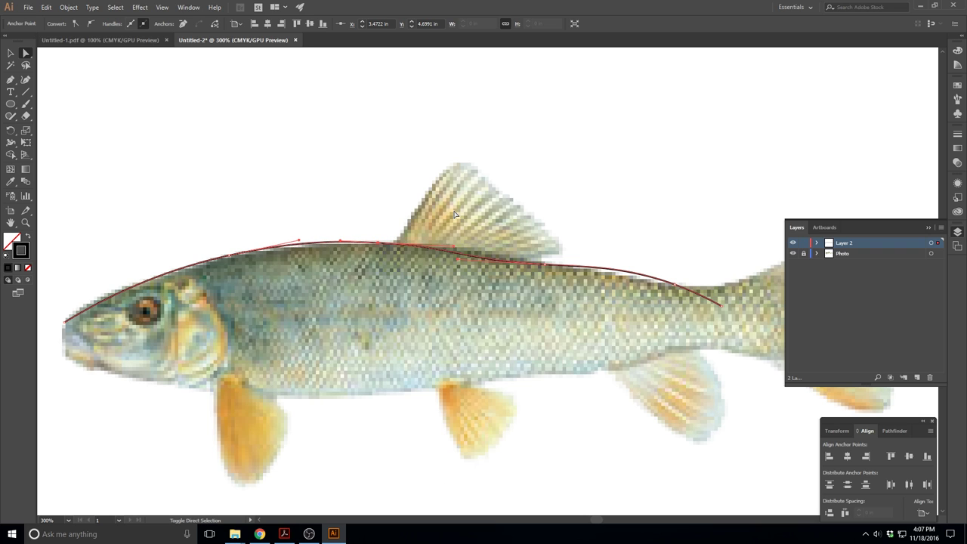
key(Left)
key(Left)
key(Left)
key(Left)
key(Left)
key(Left)
key(Left)
key(Left)
key(Left)
key(Left)
key(Down)
key(Down)
key(Down)
key(Down)
key(Down)
key(Down)
key(Down)
key(Down)
key(Down)
key(Down)
key(Up)
key(Up)
key(Up)
key(Up)
key(Up)
key(Up)
key(Up)
key(Up)
key(Up)
key(Up)
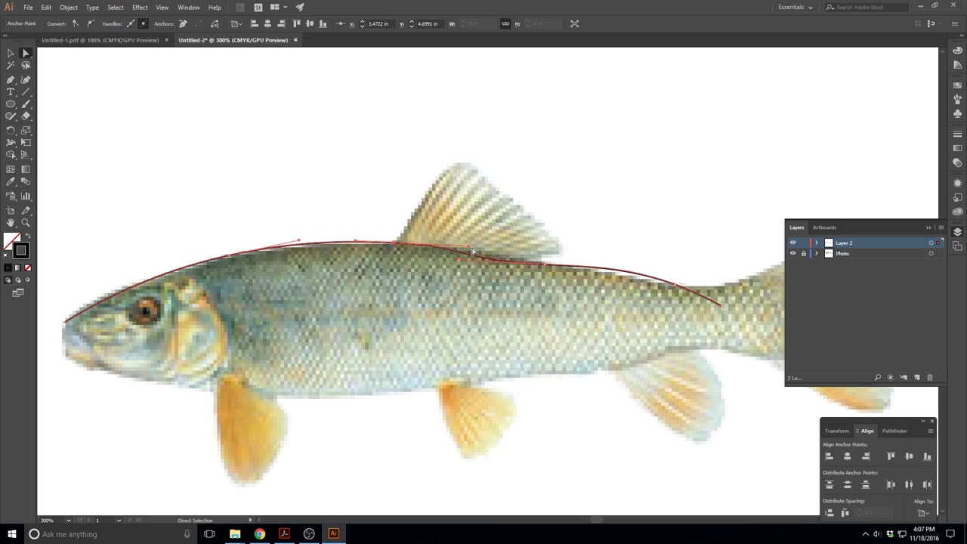
- Adjust the curve handles behind the dorsal fin to follow the back, and move the tail-end anchor down toward the head
drag(470, 251, 502, 258)
drag(683, 285, 572, 269)
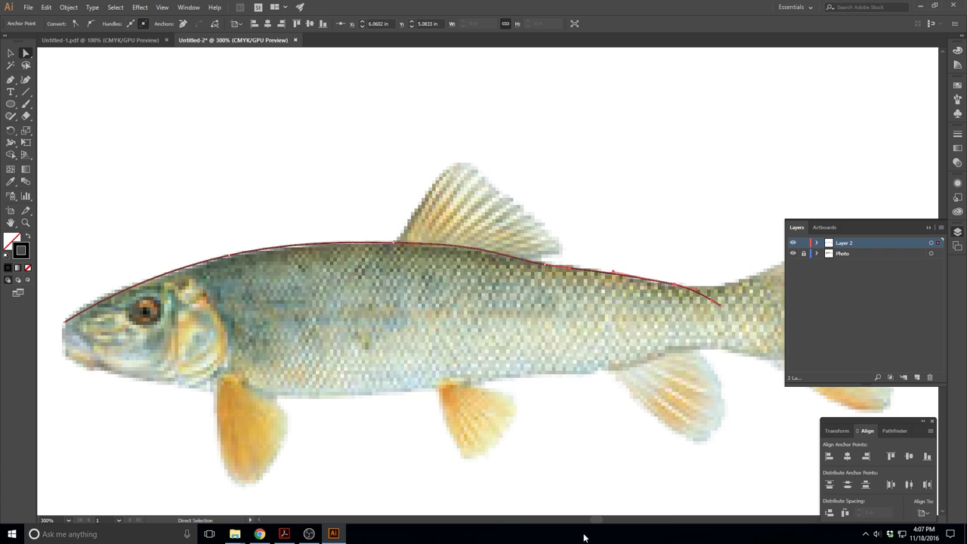
drag(594, 524, 600, 523)
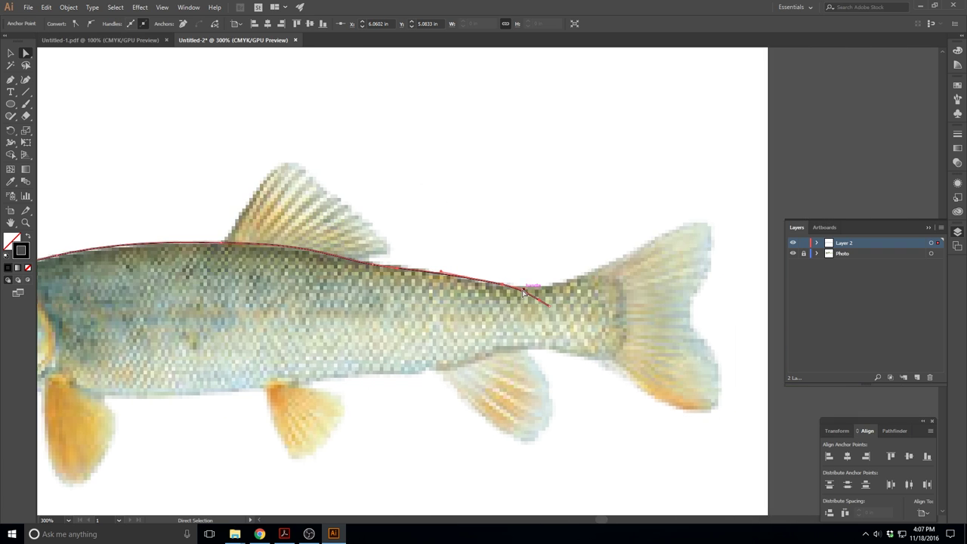
drag(548, 306, 526, 321)
click(493, 315)
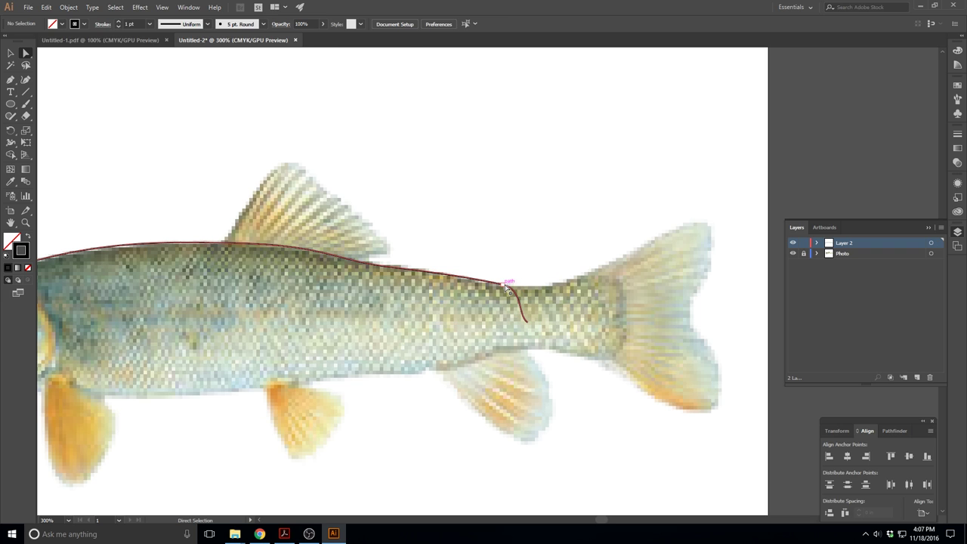
- Try converting the anchor point just before the tail to a corner and rounding it with a 0.29 in radius
click(507, 287)
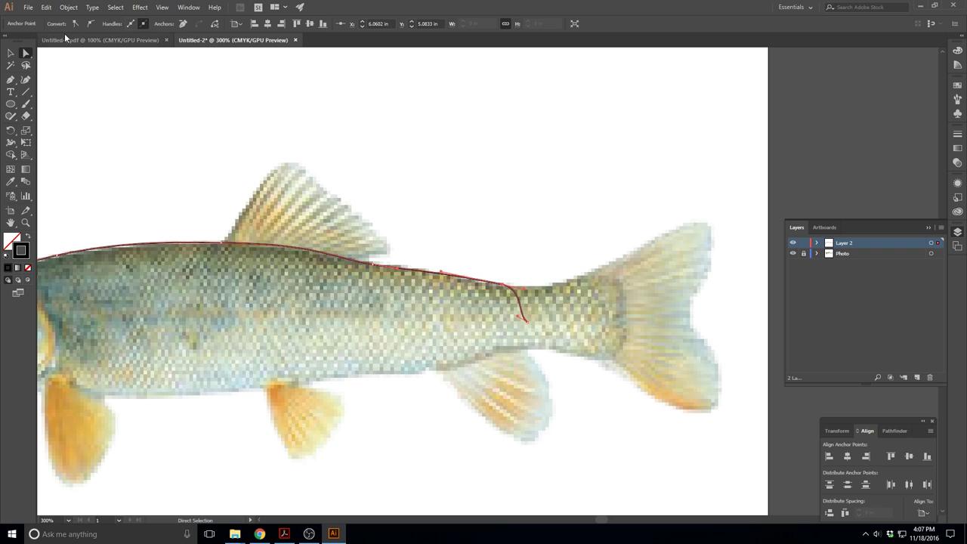
drag(504, 284, 503, 285)
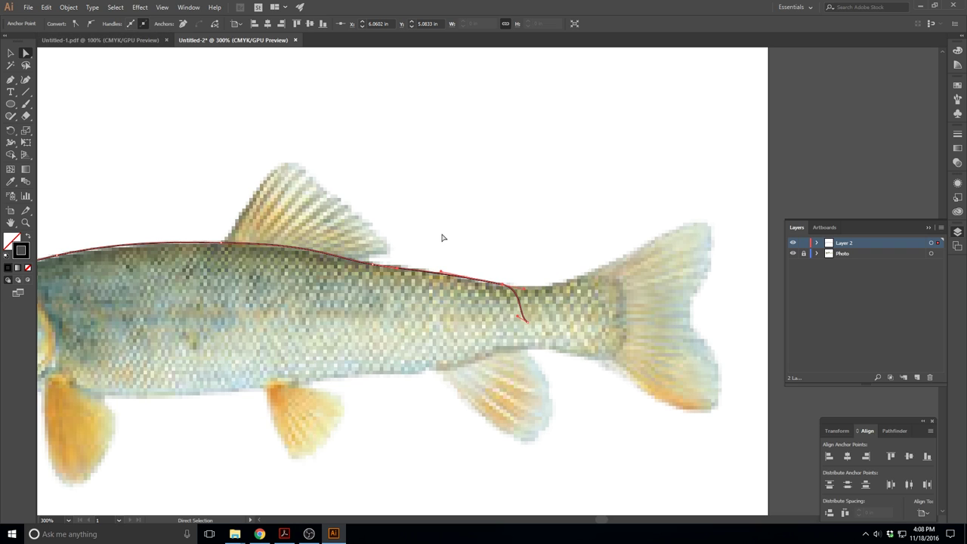
click(75, 25)
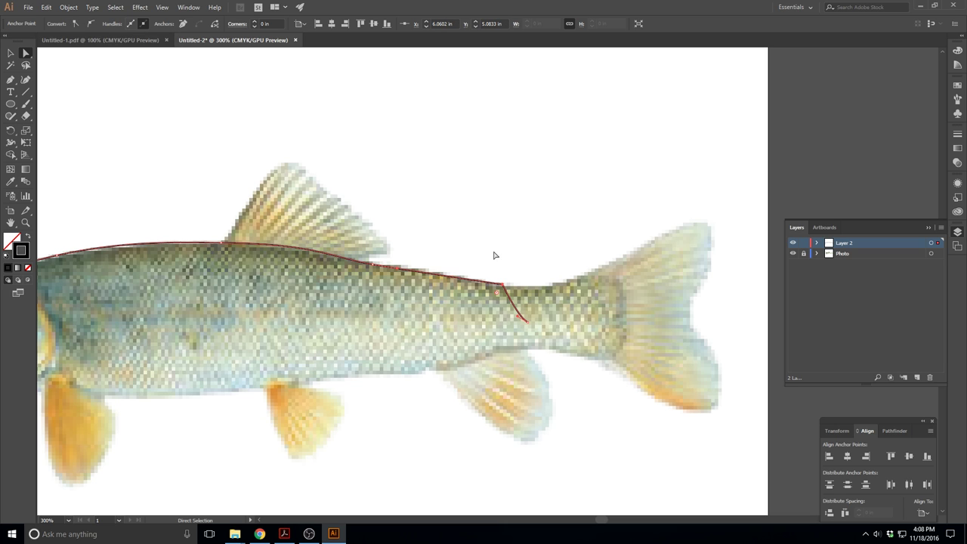
scroll(510, 300, up, 2)
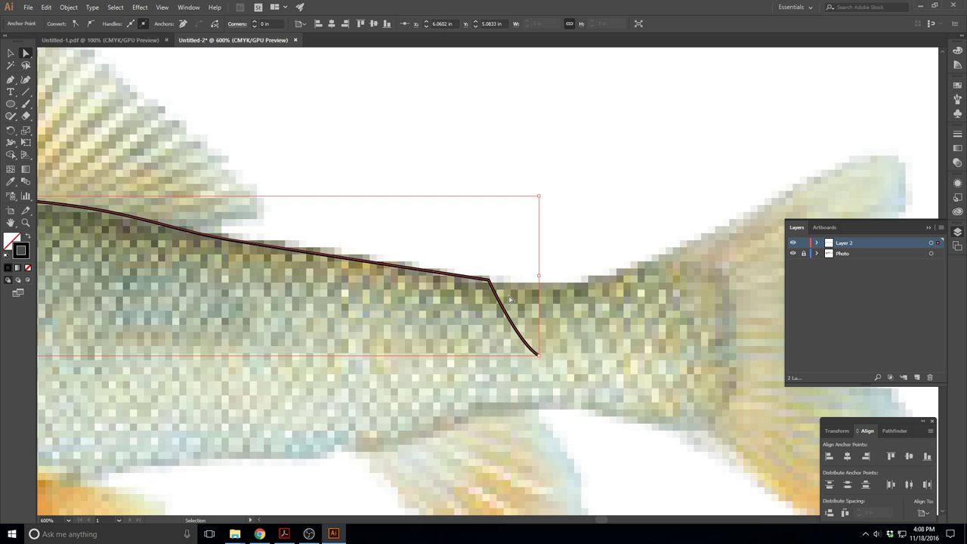
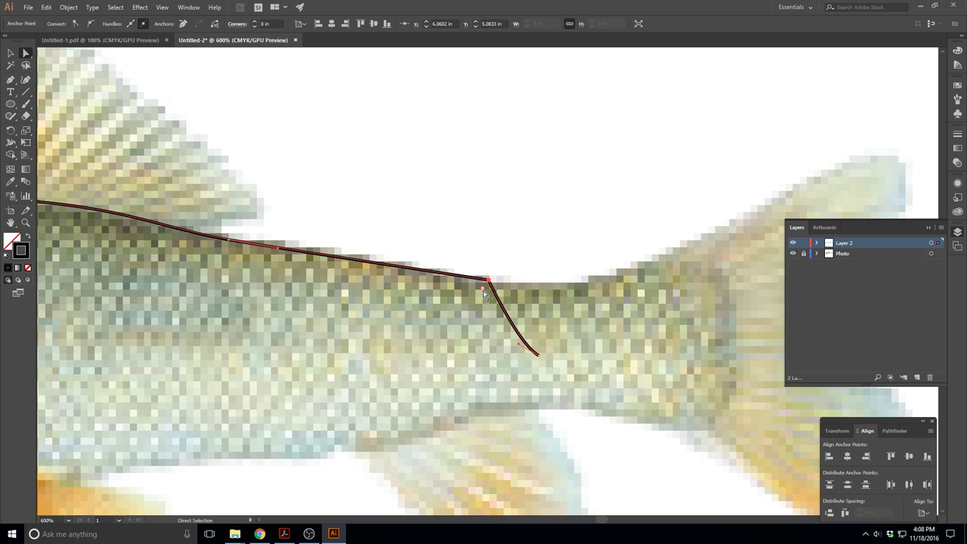
drag(483, 293, 455, 338)
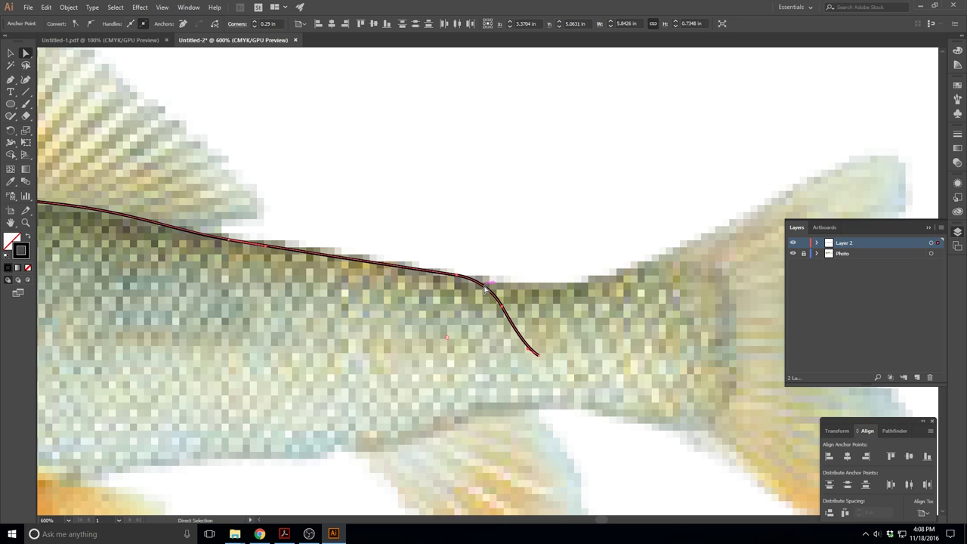
click(498, 303)
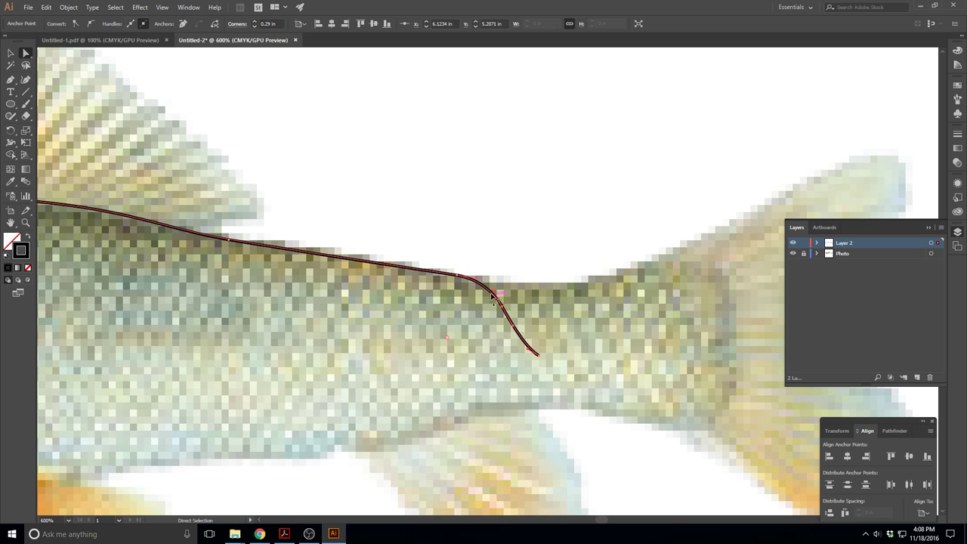
click(458, 278)
drag(439, 296, 477, 230)
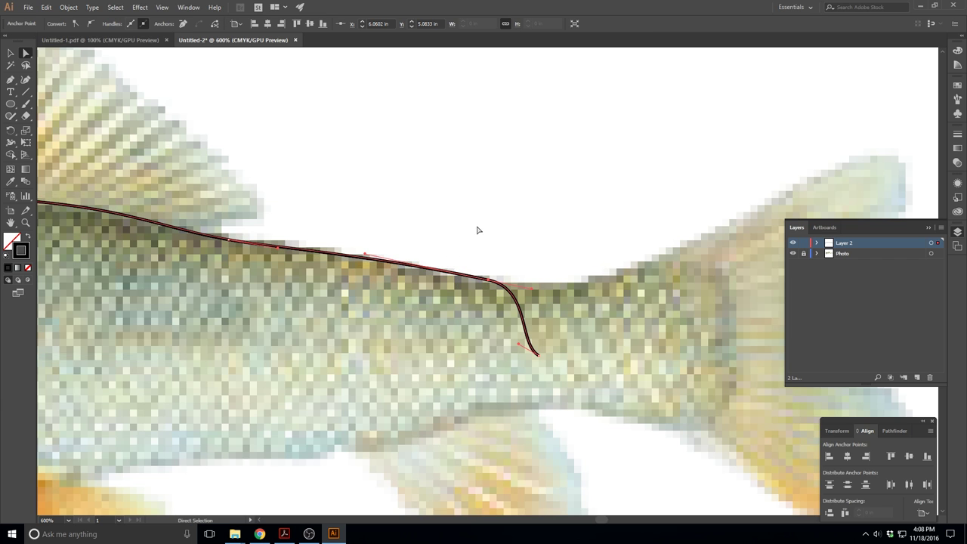
- Smooth the path's tail end by adjusting its handle, and move the end anchor to about X 6.574 in, Y 5.431 in
click(458, 241)
click(538, 352)
drag(529, 346, 574, 324)
key(ctrl+minus)
key(ctrl+minus)
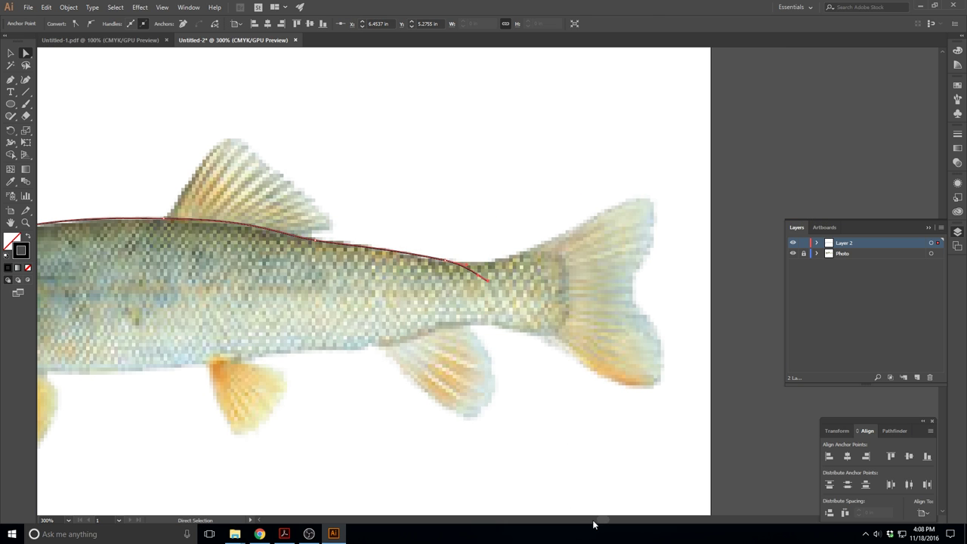
scroll(596, 523, left, 5)
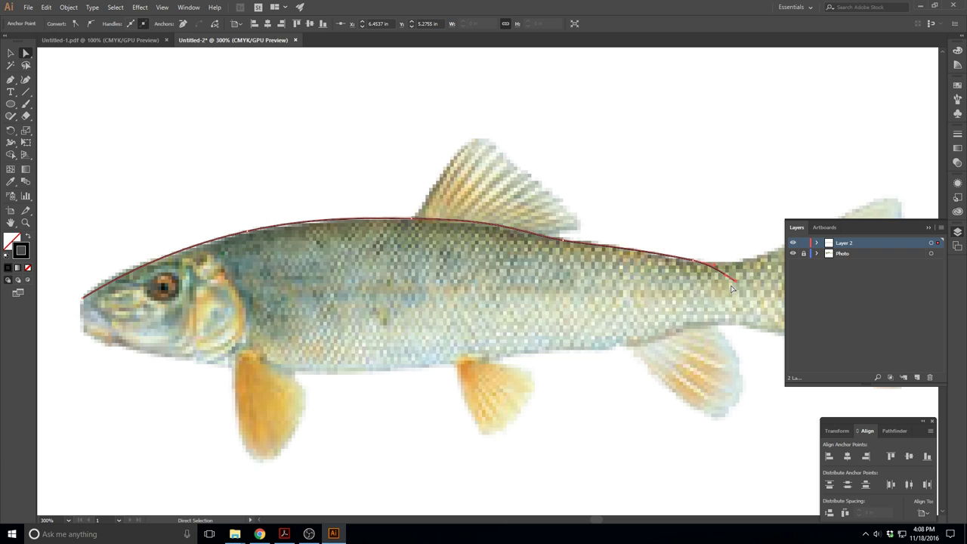
mouse_move(738, 282)
mouse_down()
mouse_move(80, 296)
mouse_move(621, 305)
mouse_move(755, 299)
mouse_move(739, 294)
mouse_move(748, 296)
mouse_up()
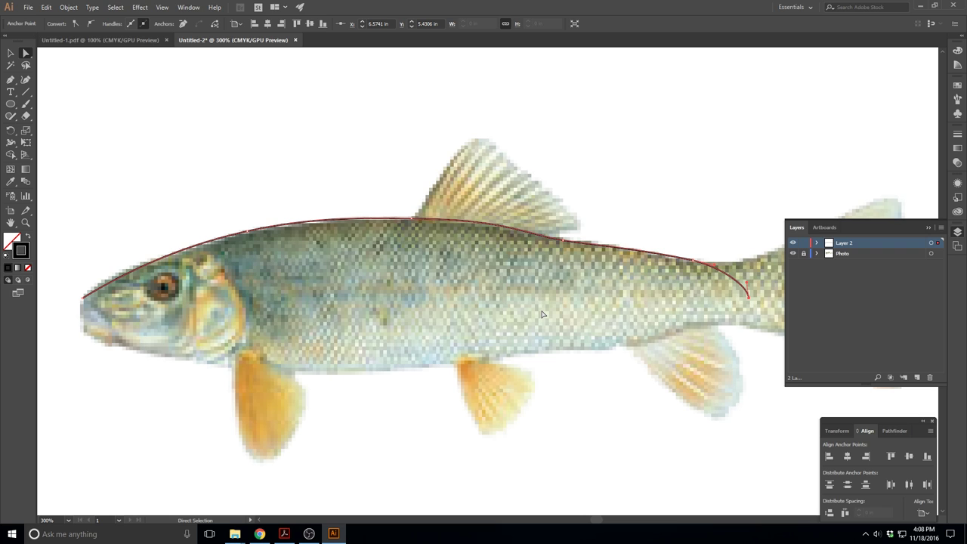
- Point the snout anchor's handle straight up so the path rounds over the fish's nose
click(86, 297)
drag(149, 259, 99, 260)
drag(93, 265, 83, 266)
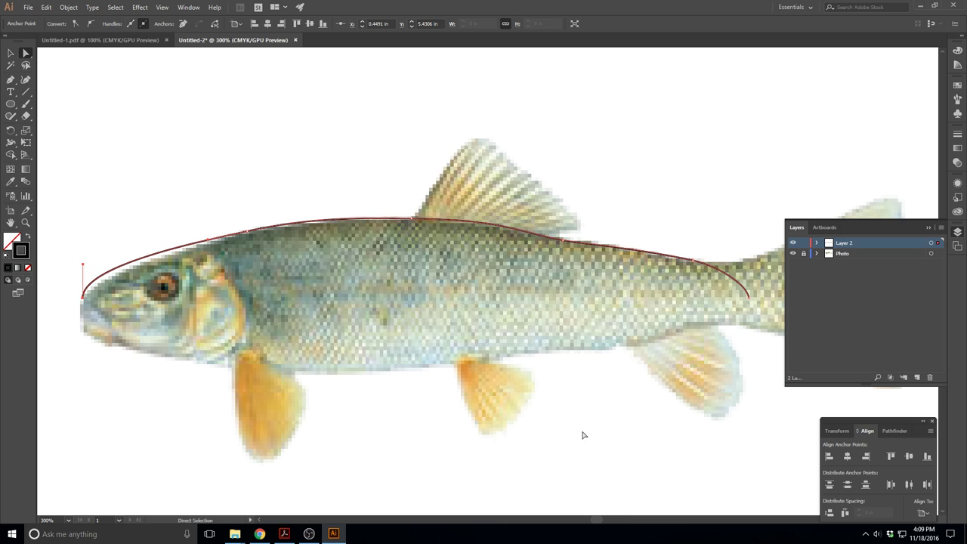
- Select the whole back path, copy it and paste the copy in place
key(ctrl+minus)
drag(580, 520, 593, 521)
click(11, 53)
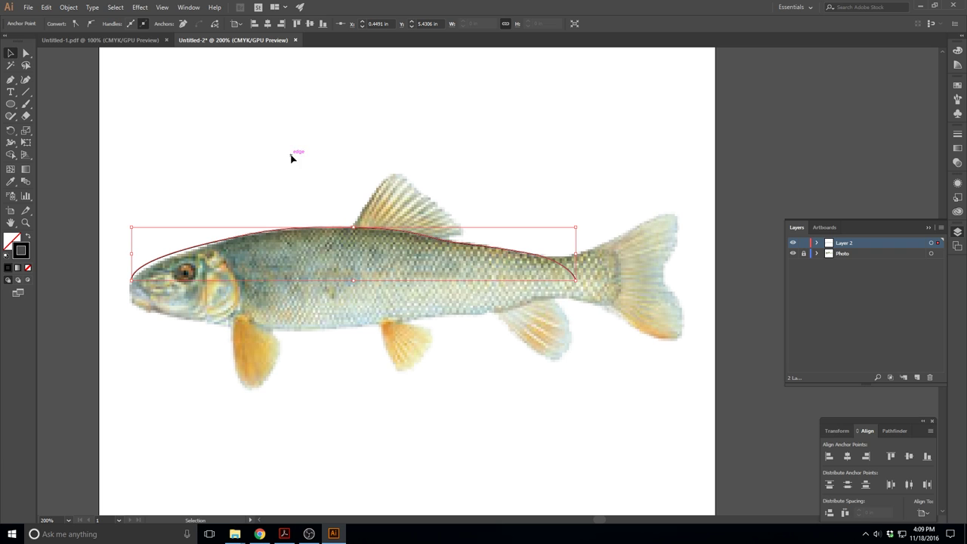
click(252, 202)
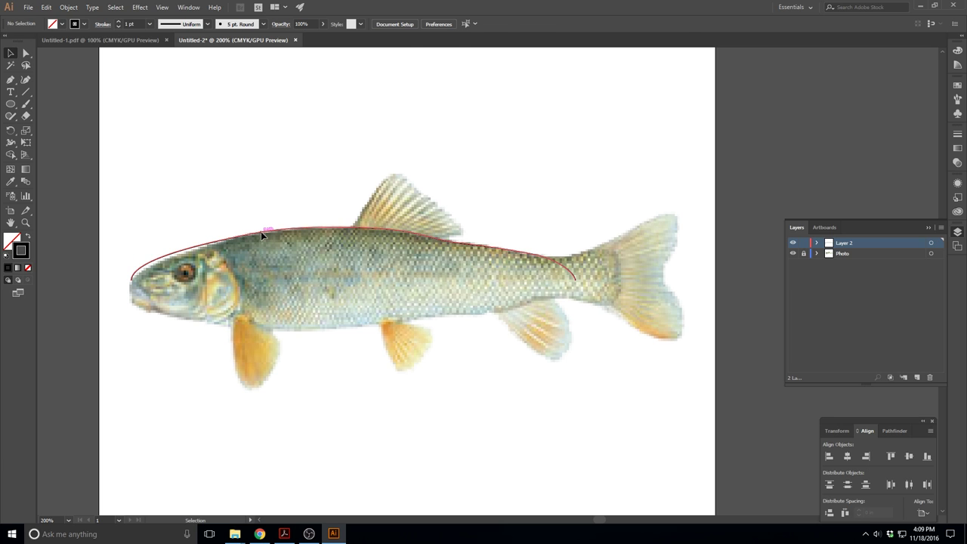
click(261, 231)
key(ctrl+c)
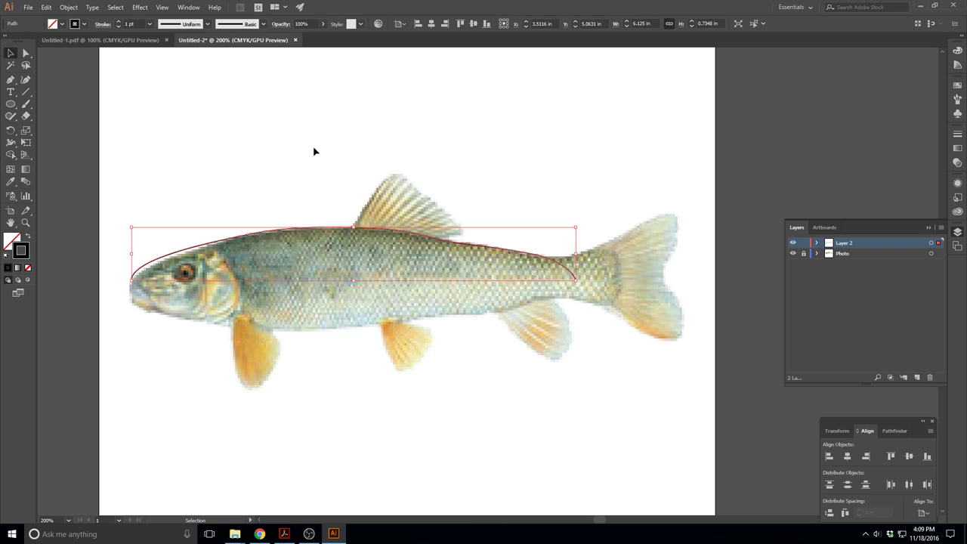
key(ctrl+shift+v)
- Reflect the pasted path across the horizontal axis and move it down about 0.73 in so its ends meet the back path
right_click(443, 241)
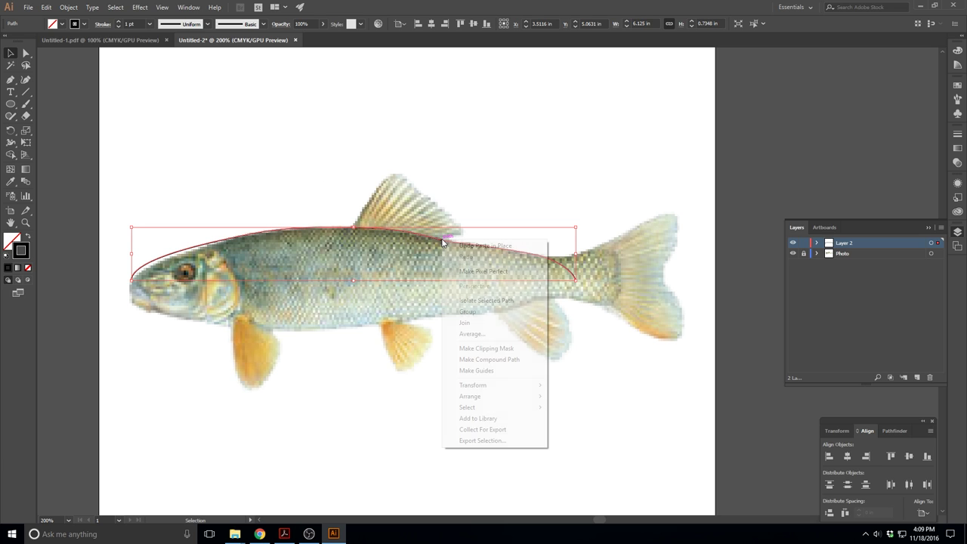
mouse_move(478, 391)
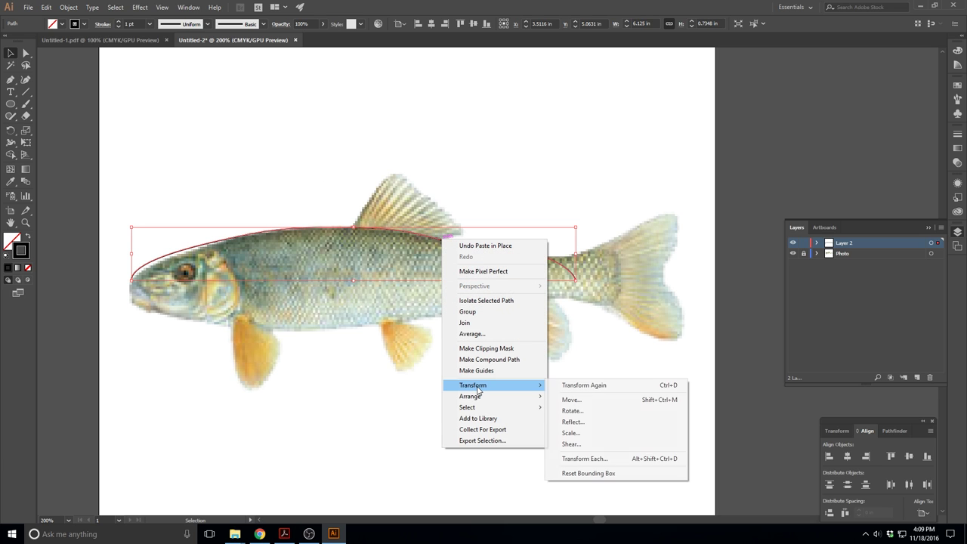
click(574, 423)
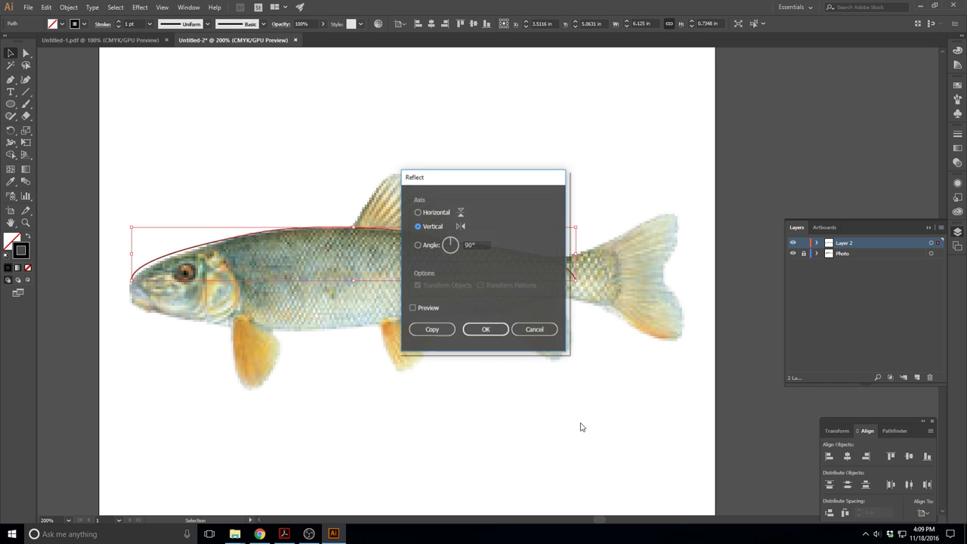
click(433, 213)
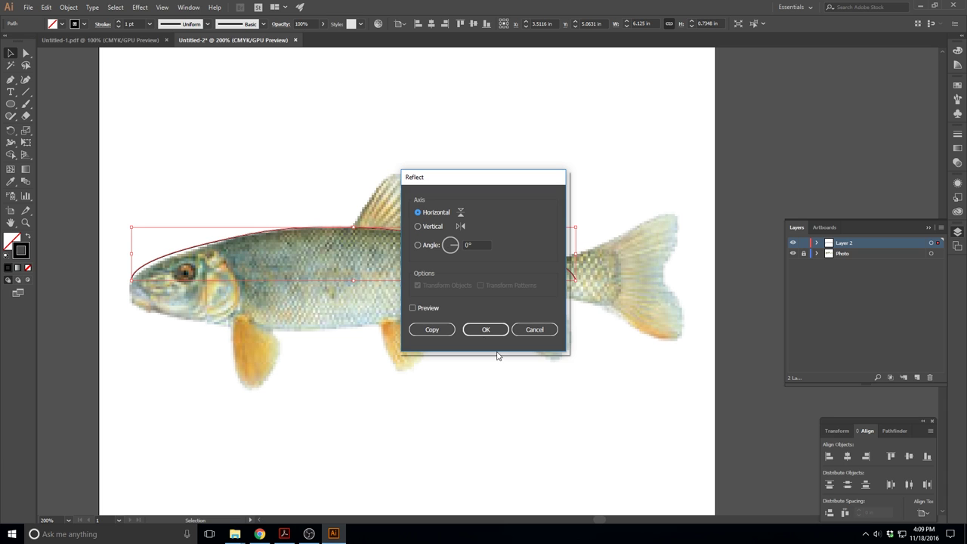
click(486, 331)
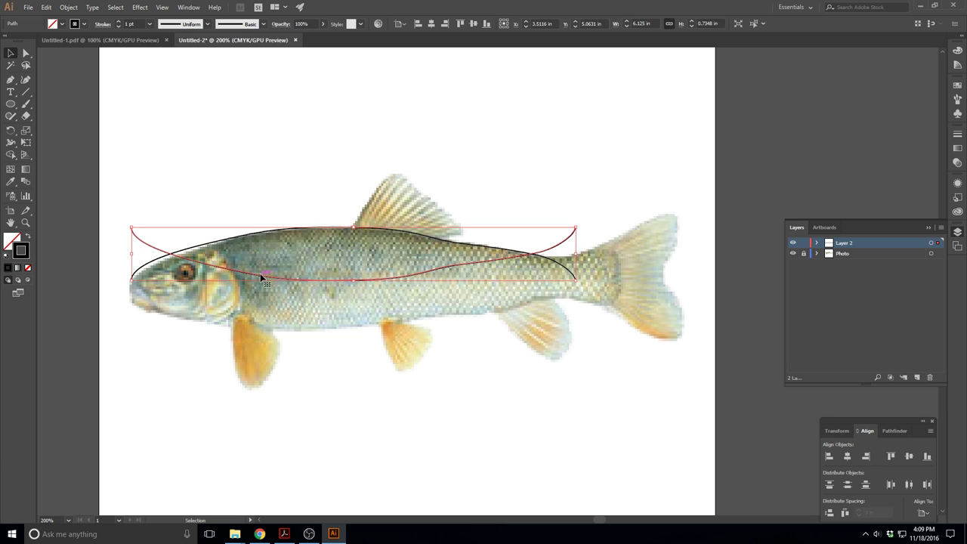
drag(262, 280, 261, 333)
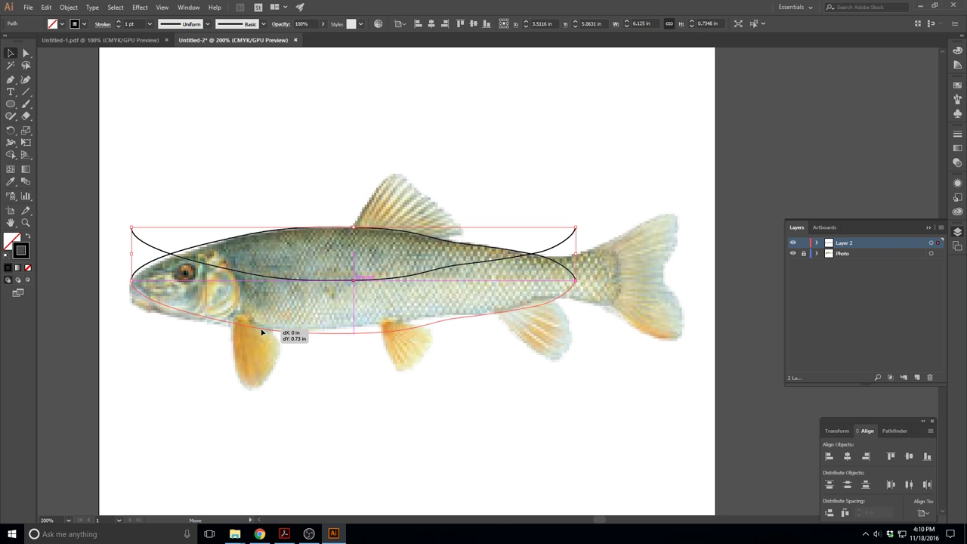
drag(262, 333, 261, 330)
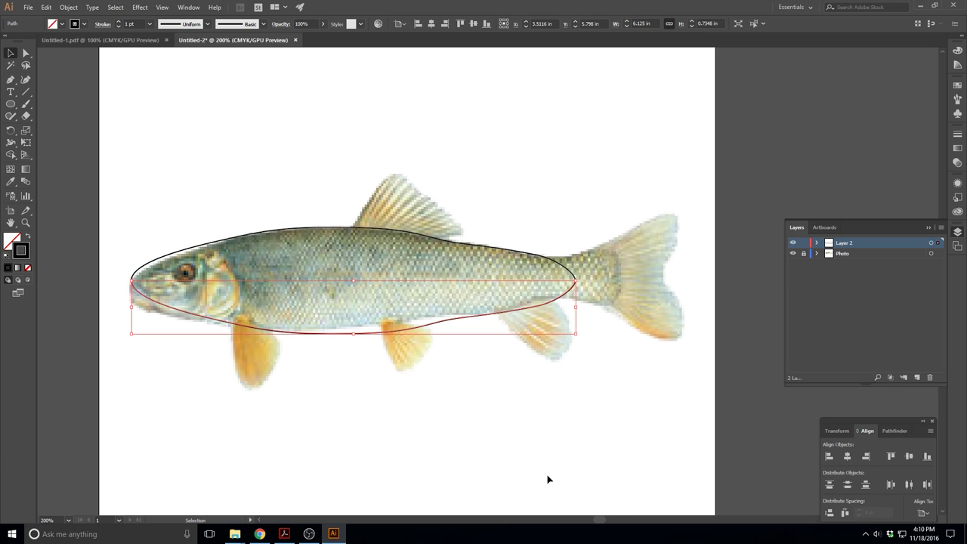
- Select the back and belly paths together and join them into a single body outline
drag(603, 520, 597, 522)
click(385, 394)
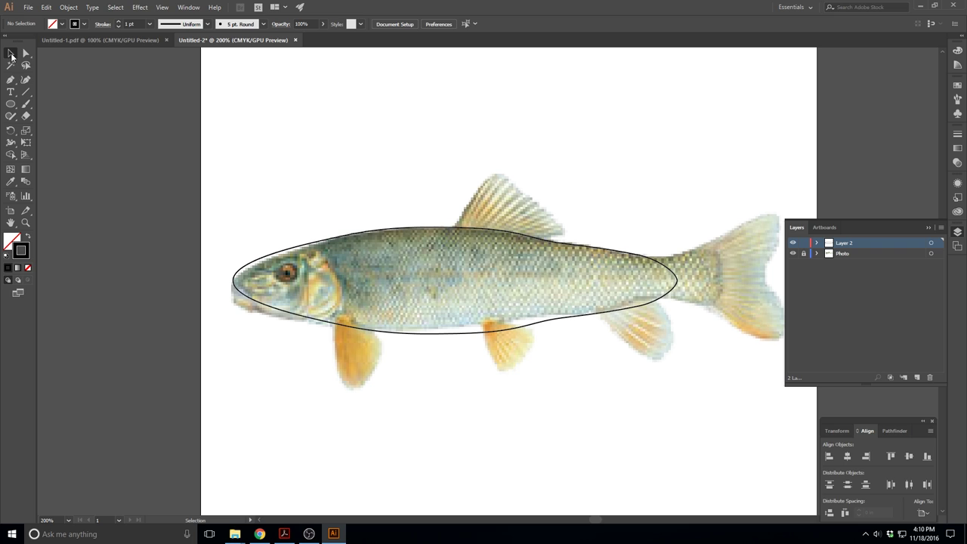
drag(395, 190, 473, 365)
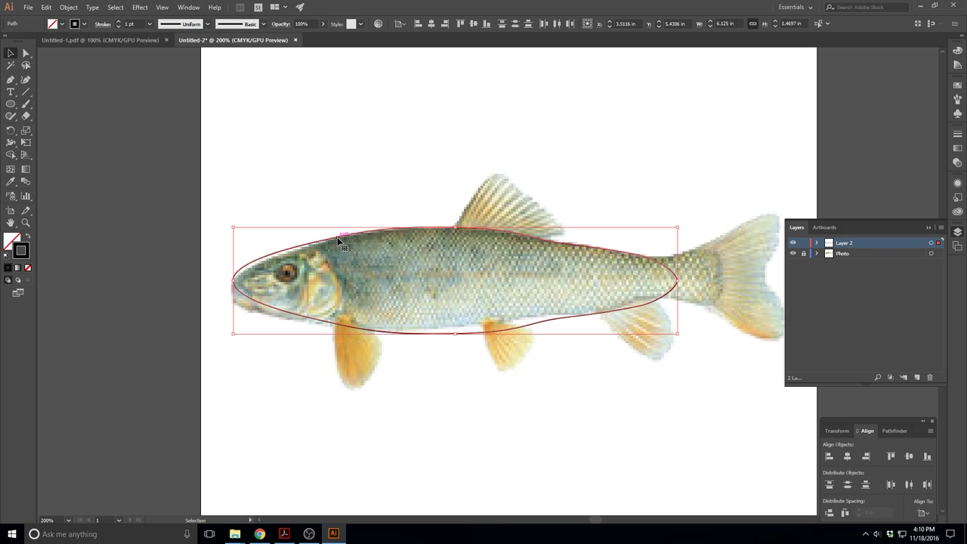
drag(341, 180, 364, 317)
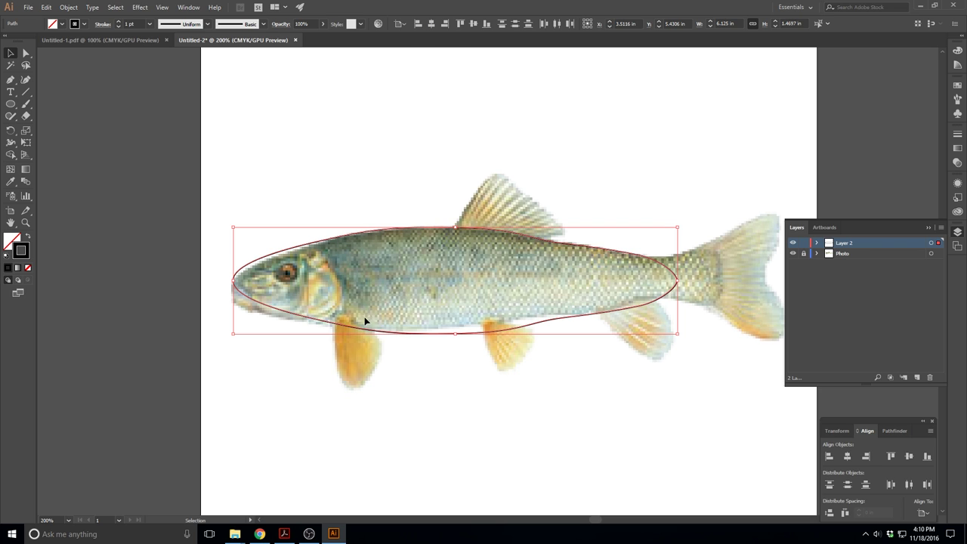
right_click(324, 242)
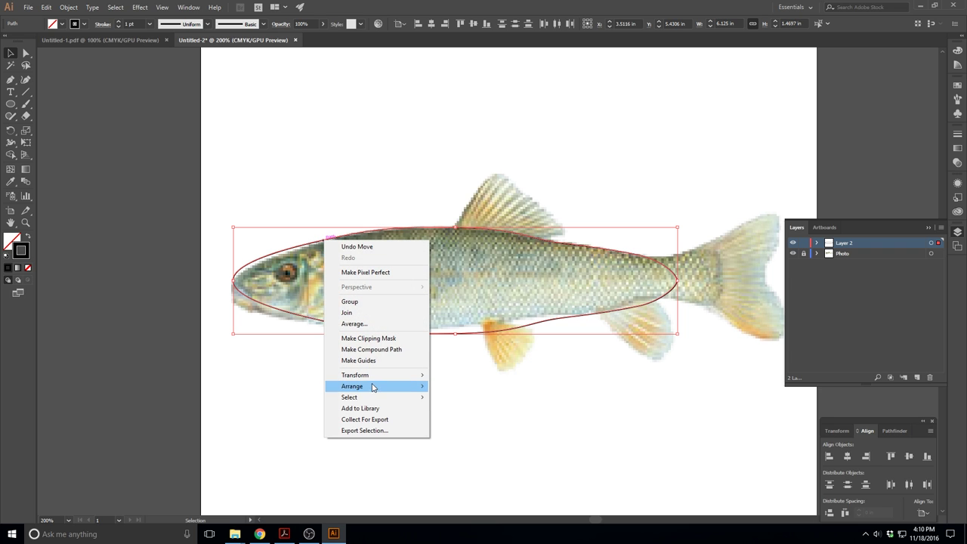
click(347, 313)
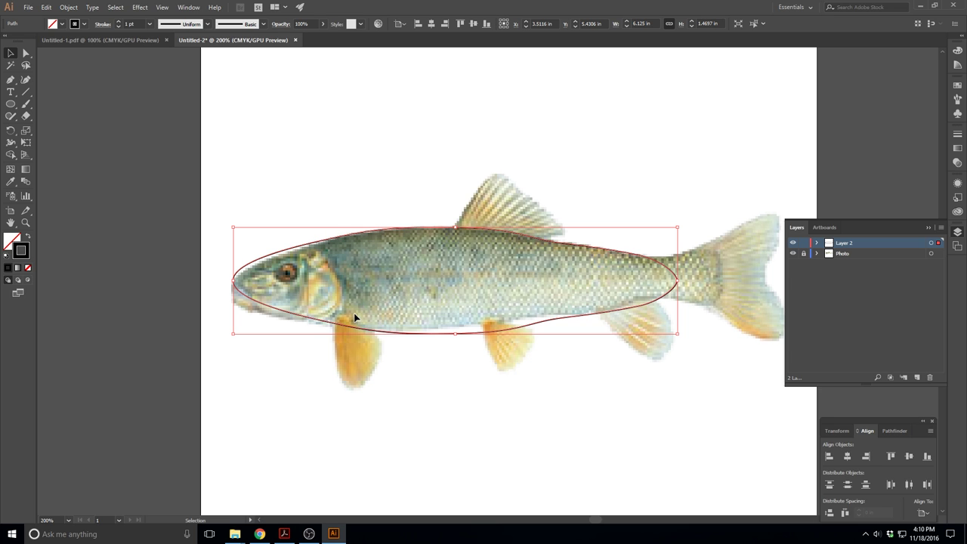
click(347, 102)
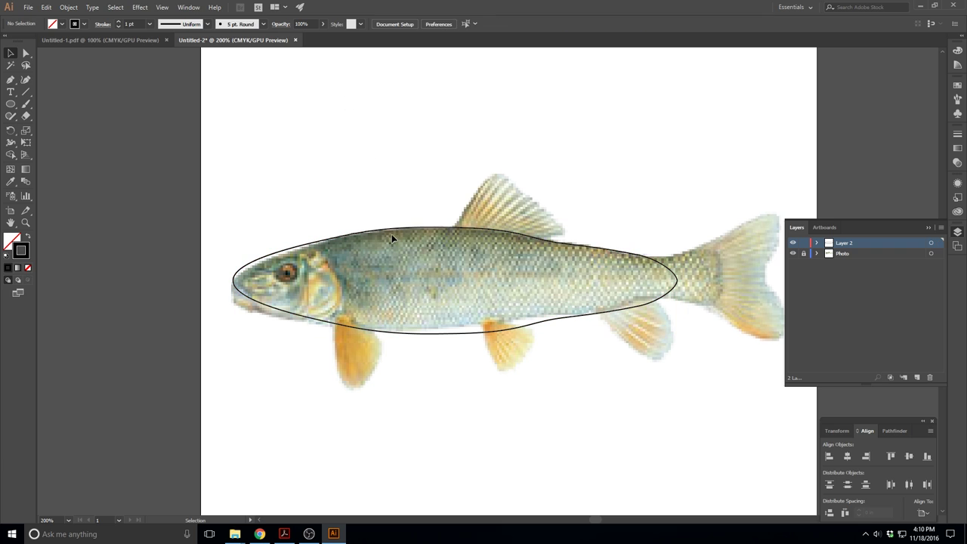
click(392, 231)
click(423, 404)
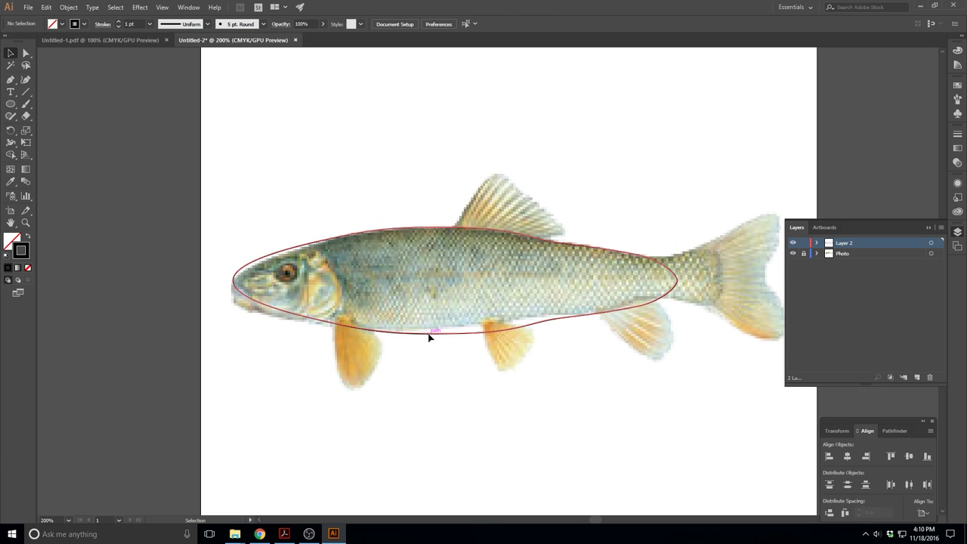
click(428, 333)
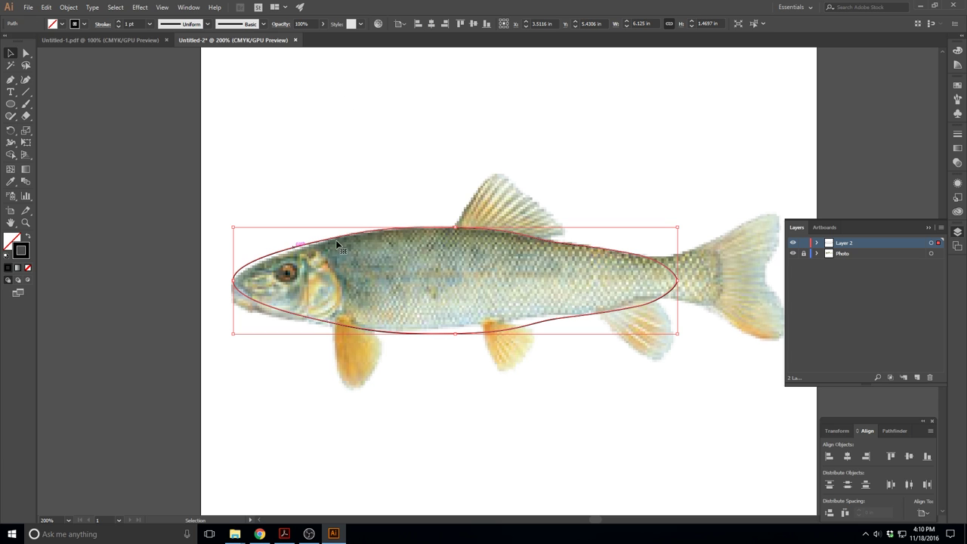
click(588, 399)
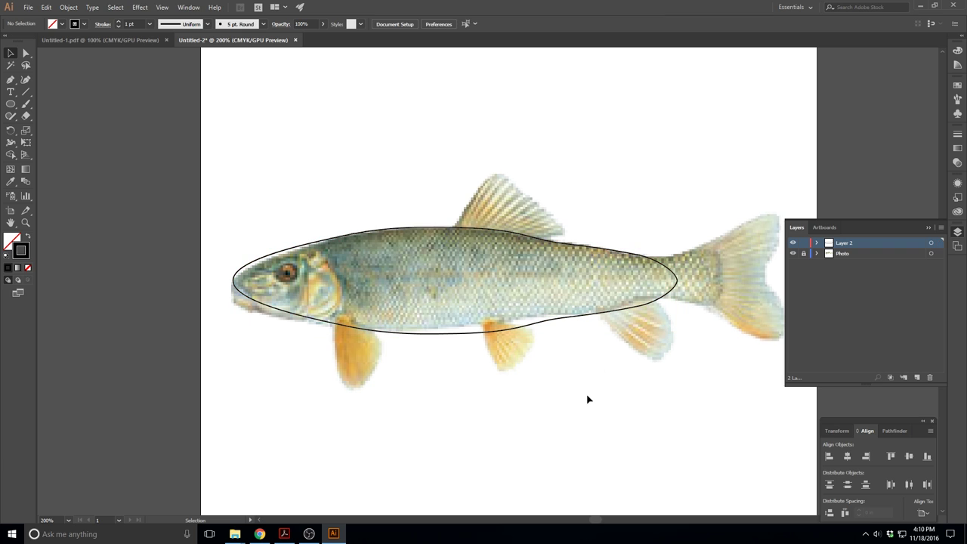
- Round the sharp corner at the tail end of the joined outline with its live corner
click(676, 284)
click(25, 52)
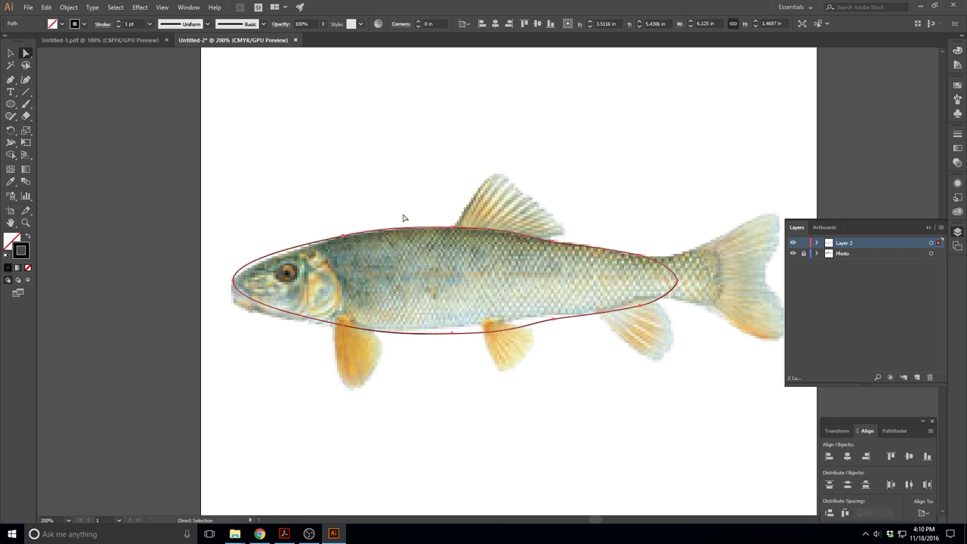
click(455, 227)
click(555, 241)
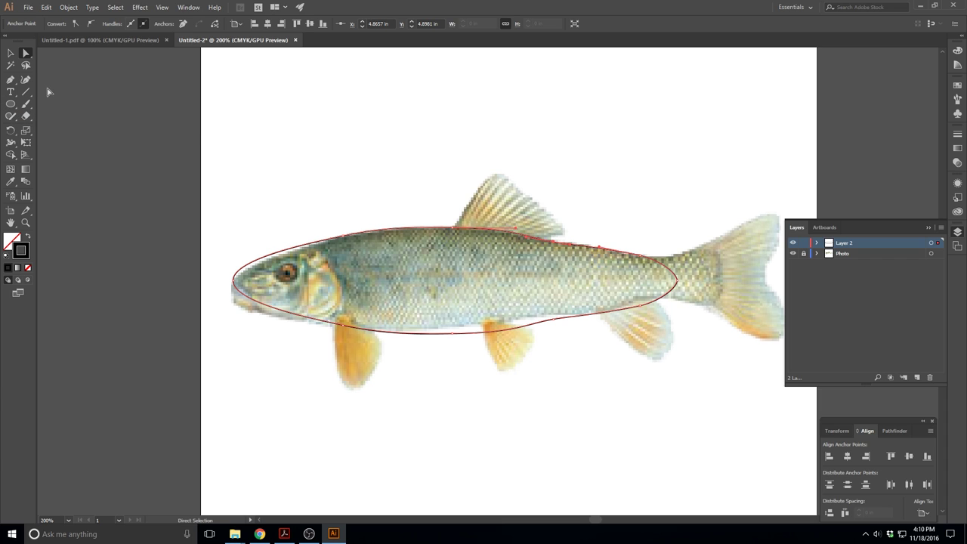
key(v)
drag(387, 181, 537, 389)
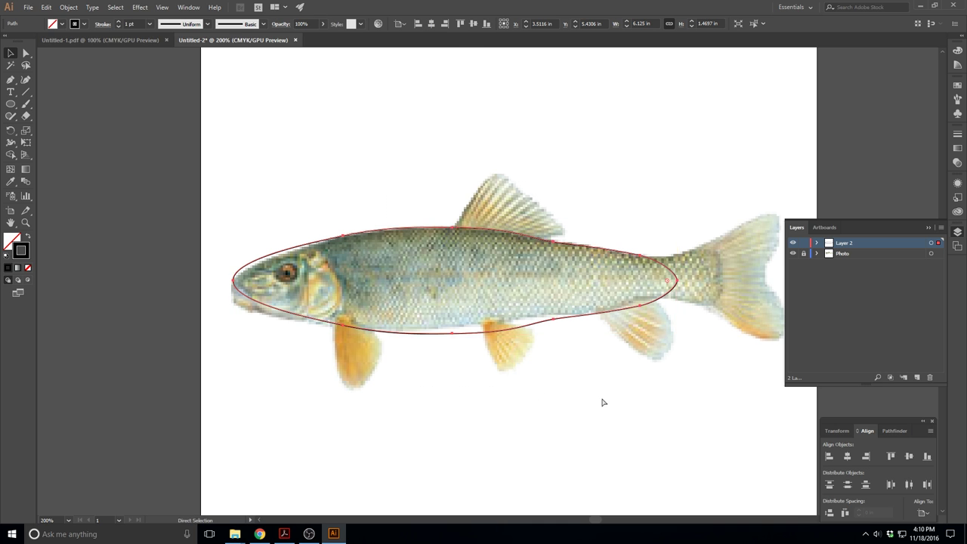
key(ctrl+plus)
key(ctrl+plus)
drag(597, 523, 605, 521)
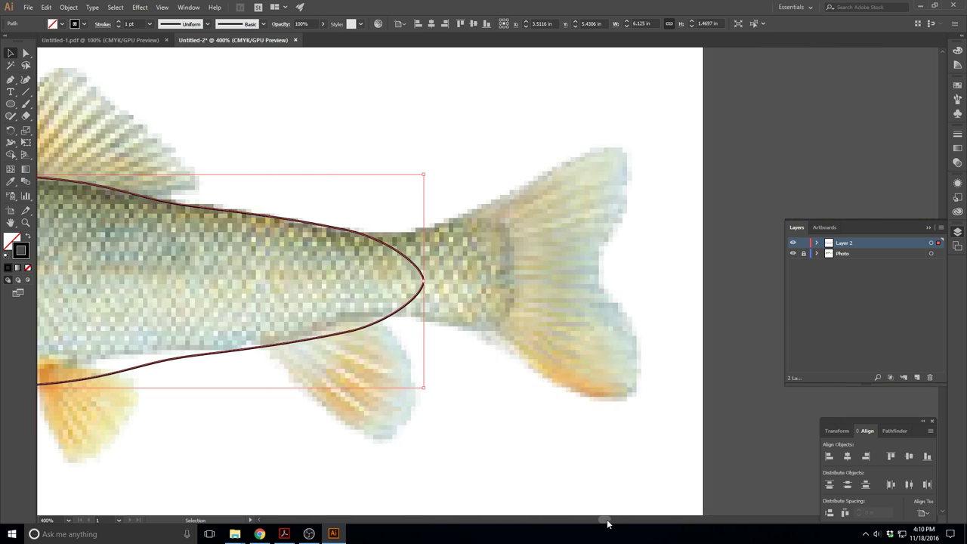
click(25, 53)
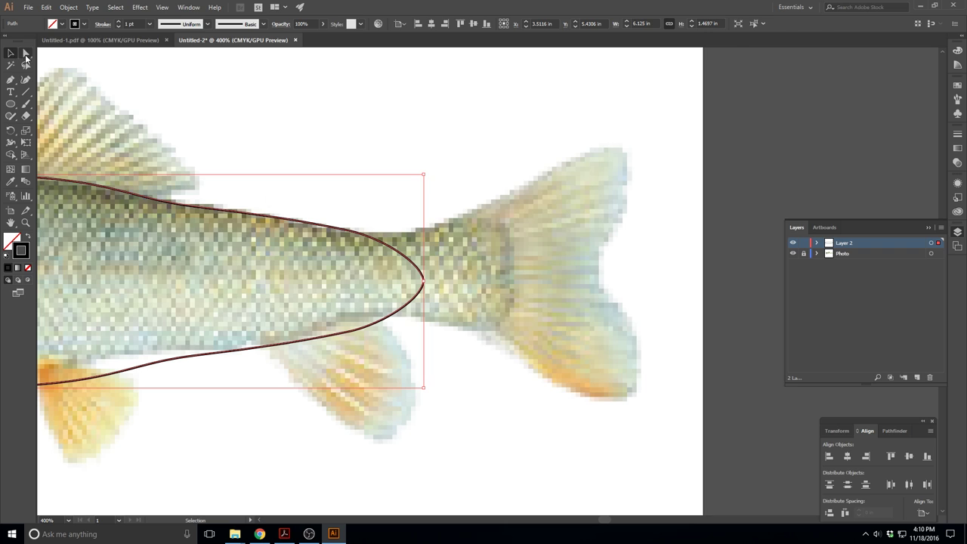
click(419, 282)
drag(415, 284, 394, 284)
click(469, 404)
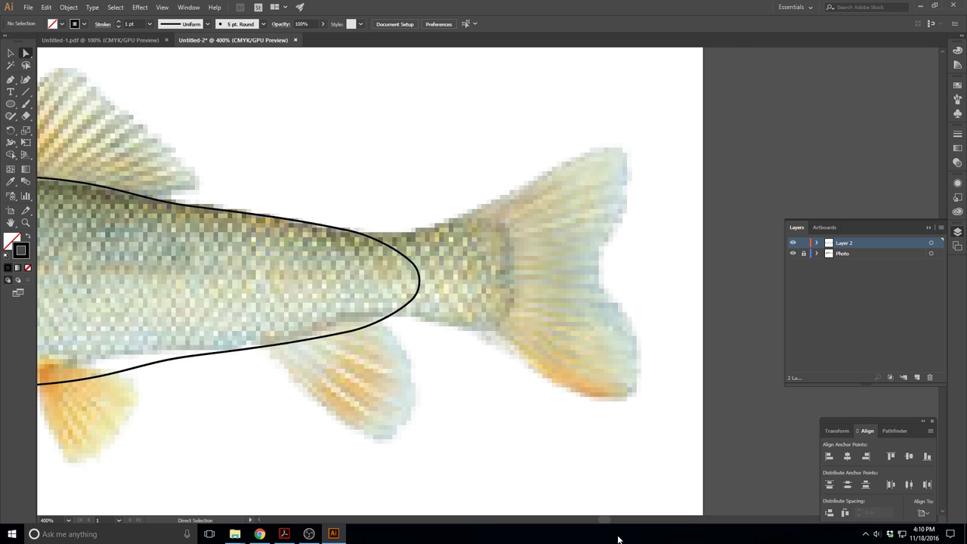
- Compare the outline with the fish by switching the Photo layer's visibility, and leave that layer hidden
drag(612, 520, 597, 522)
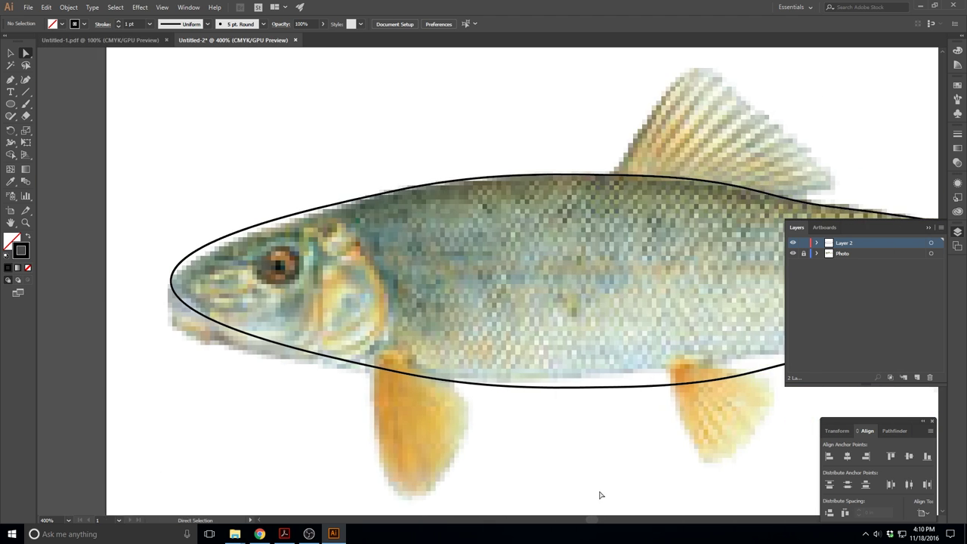
key(ctrl+minus)
key(ctrl+minus)
key(ctrl+minus)
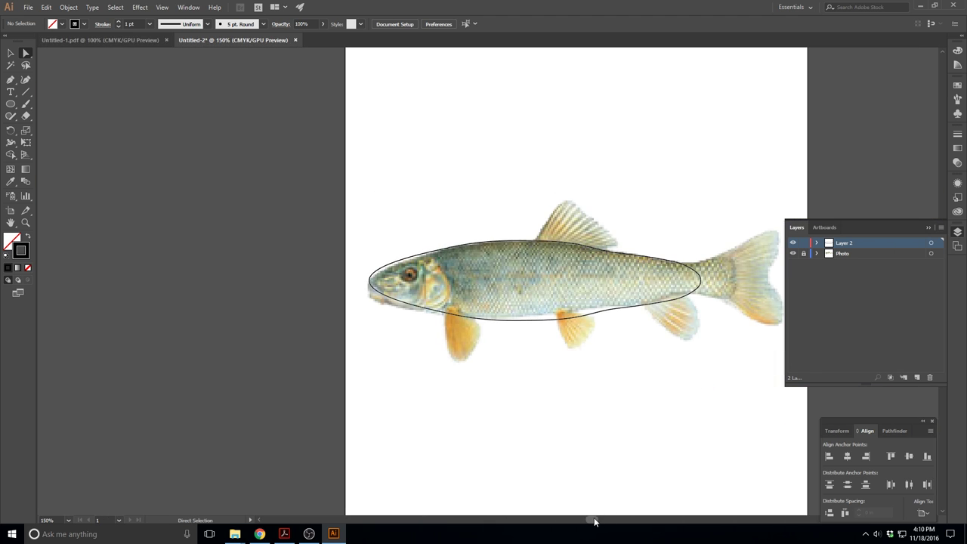
drag(593, 521, 597, 521)
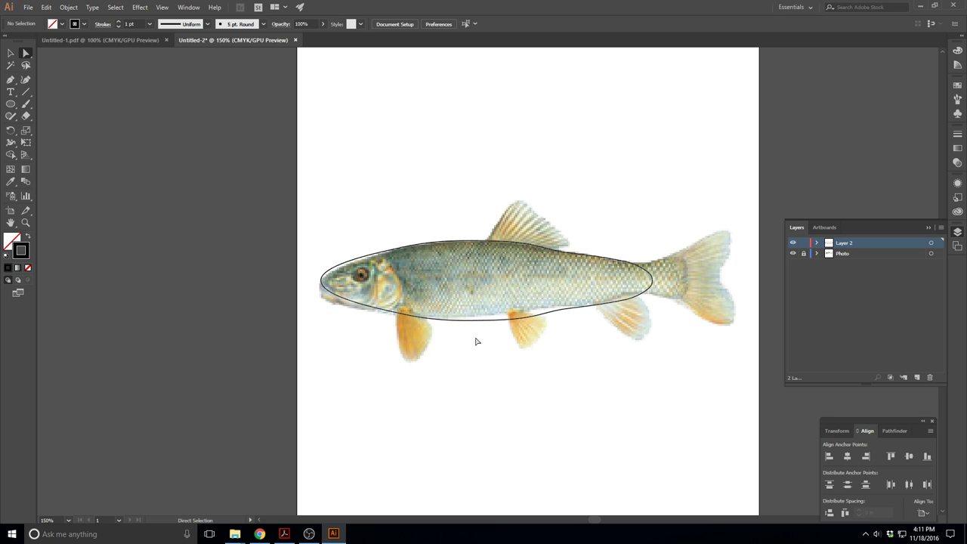
click(793, 254)
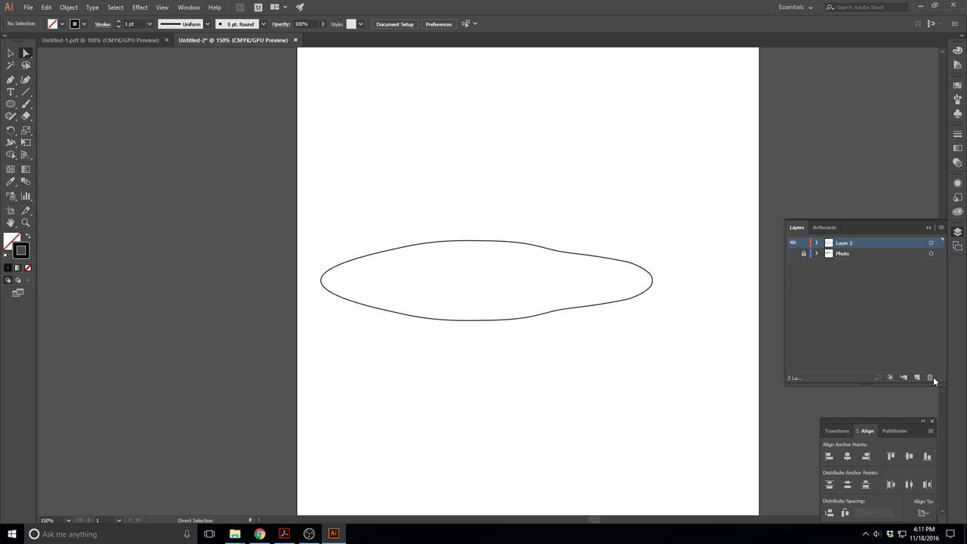
click(793, 254)
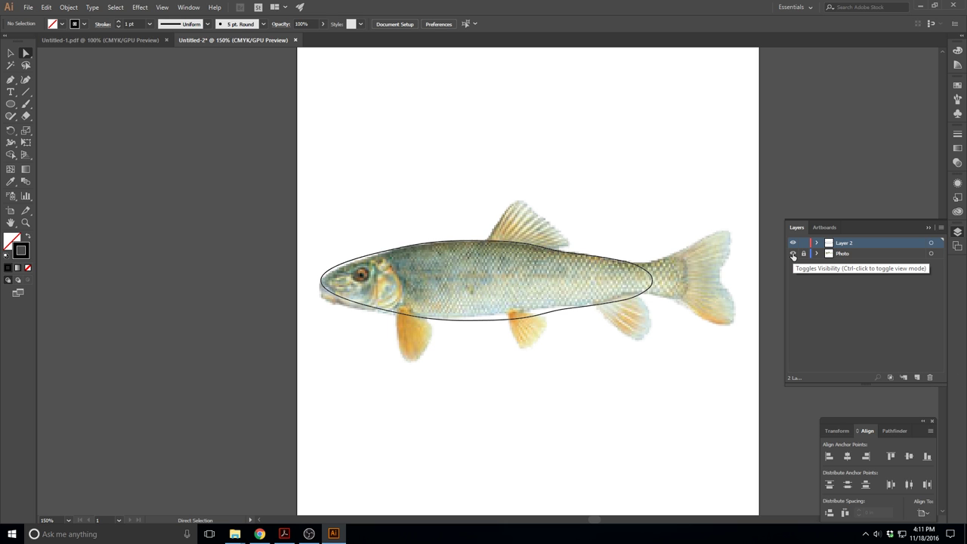
click(793, 254)
click(792, 254)
click(792, 254)
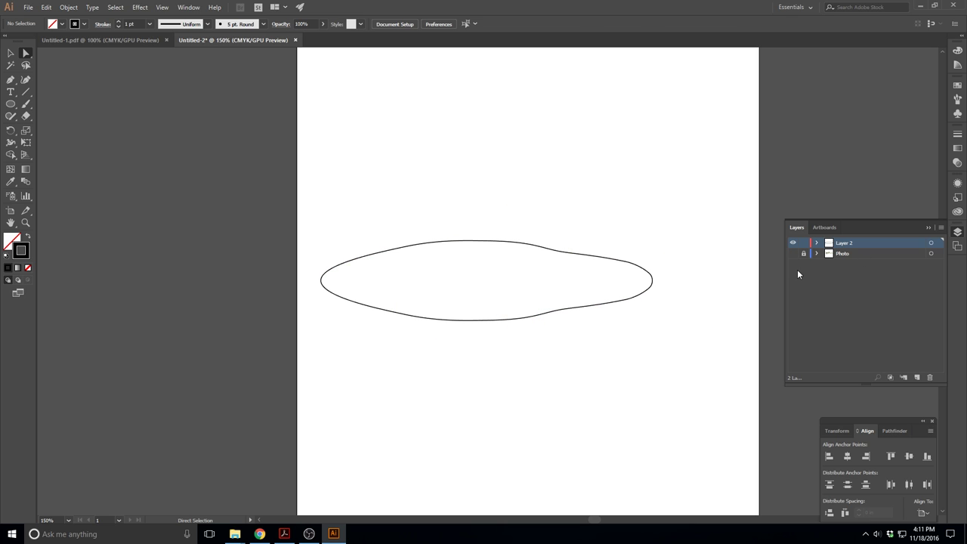
- Rotate the outline 90° clockwise so the snout points up, and center it horizontally and vertically on the artboard
click(9, 54)
drag(438, 201, 527, 363)
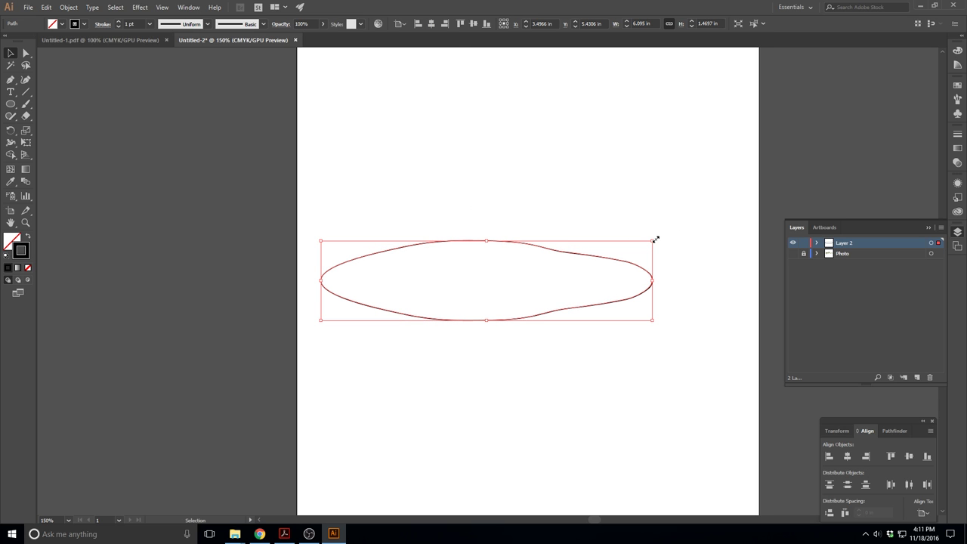
drag(653, 236, 555, 397)
click(909, 484)
click(910, 456)
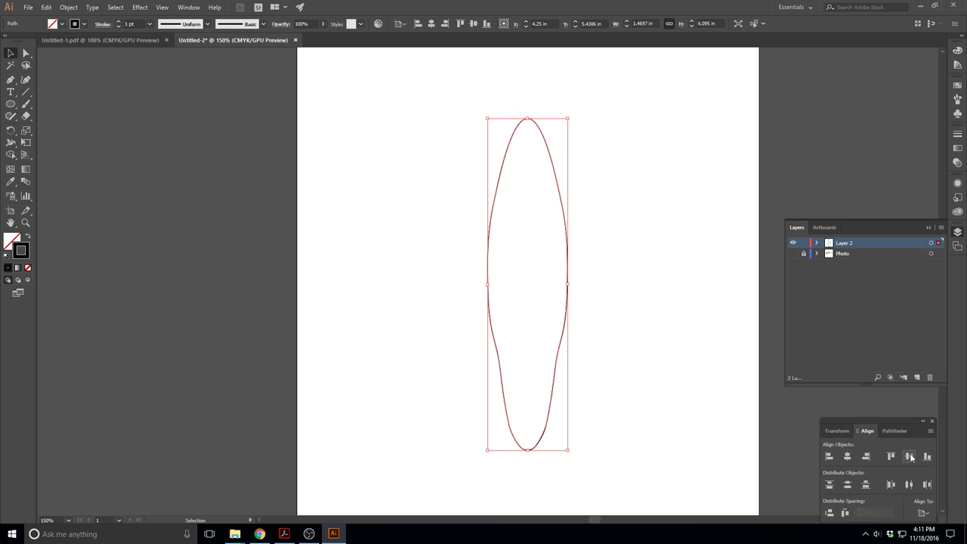
key(ctrl+1)
key(a)
key(v)
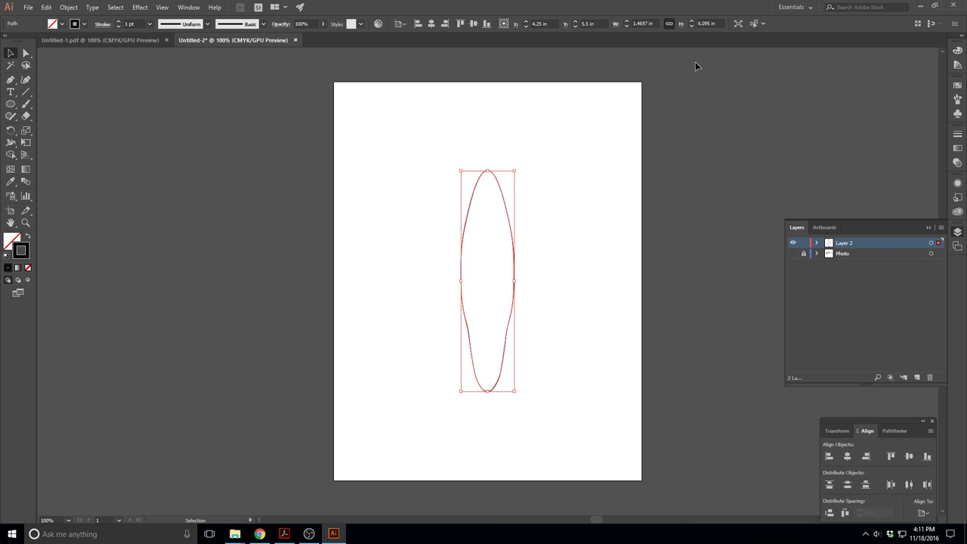
- Scale the outline proportionally to a height of 30 in, then deselect it
double_click(709, 24)
text(30)
key(Return)
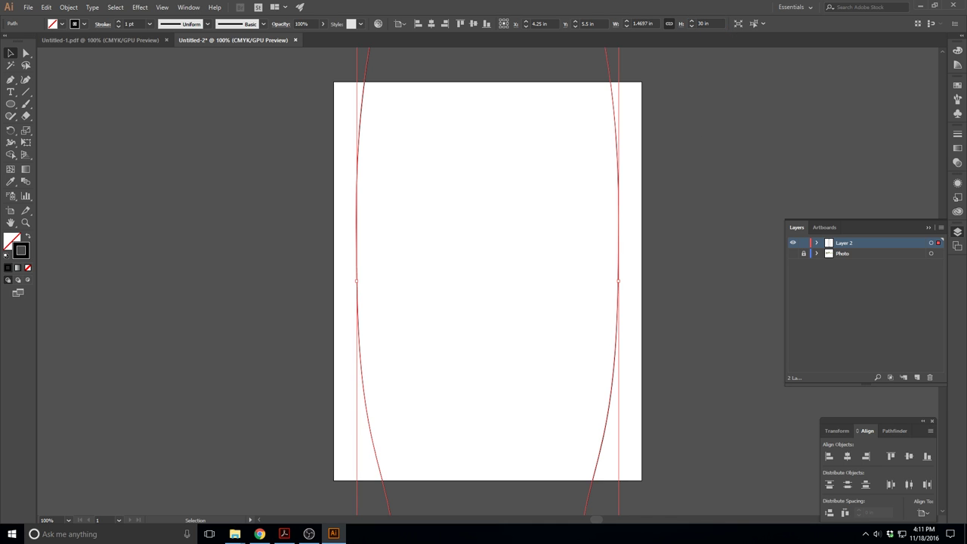
key(ctrl+minus)
key(ctrl+minus)
key(ctrl+minus)
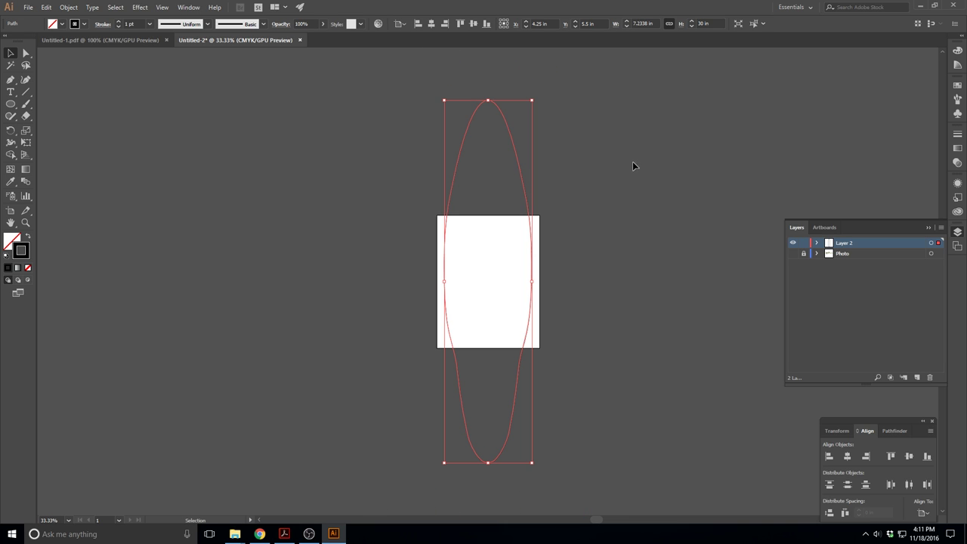
click(376, 216)
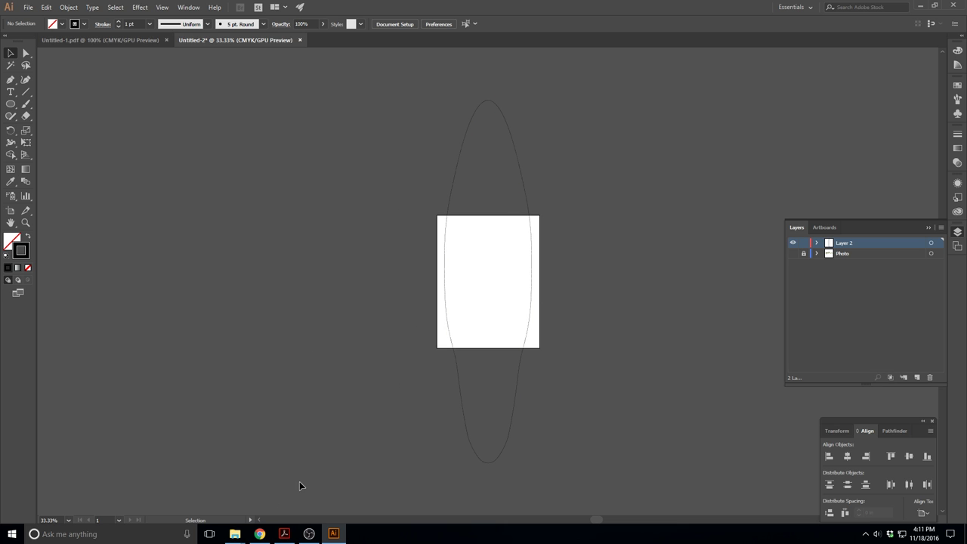
- Switch to the Graphics folder in File Explorer and open the Longboard Template file in Illustrator
mouse_move(235, 534)
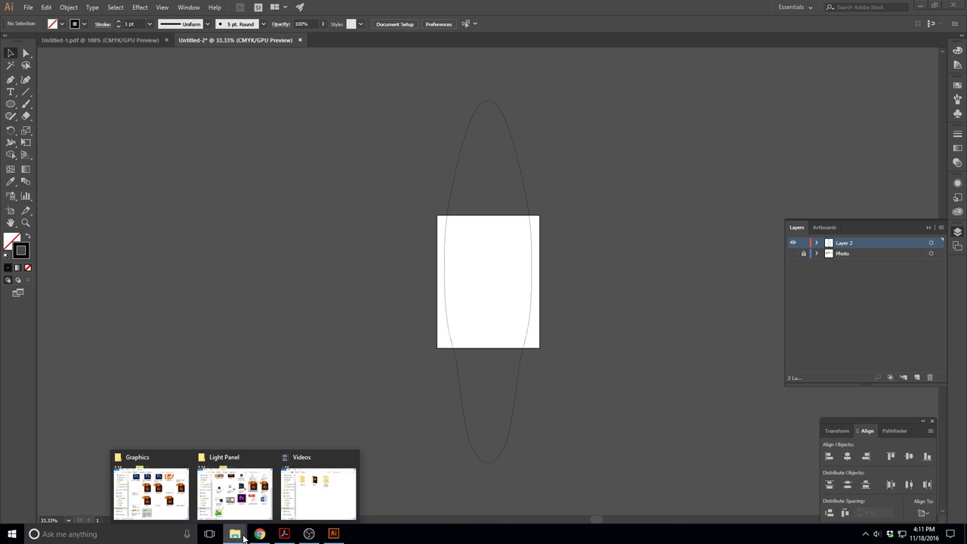
click(157, 497)
drag(939, 326, 941, 248)
double_click(665, 227)
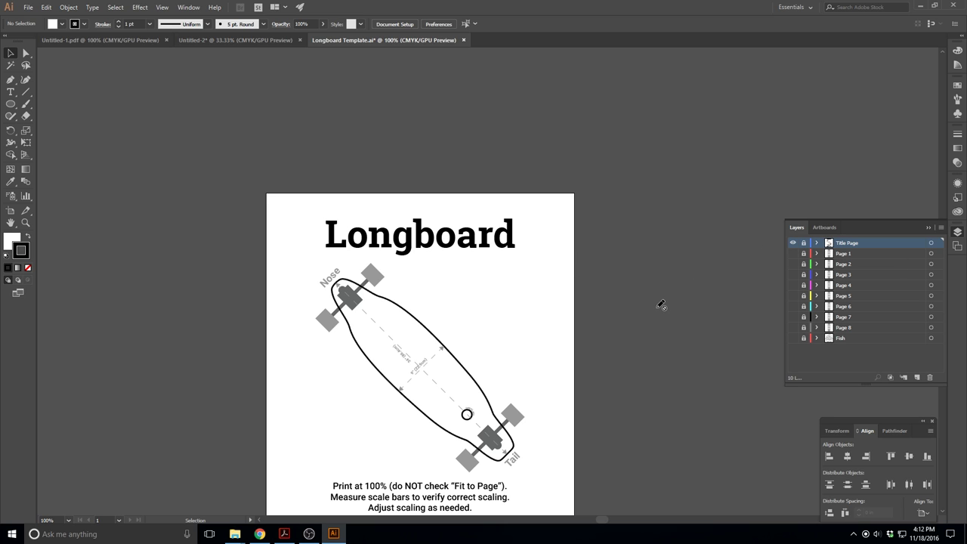
scroll(661, 304, down, 4)
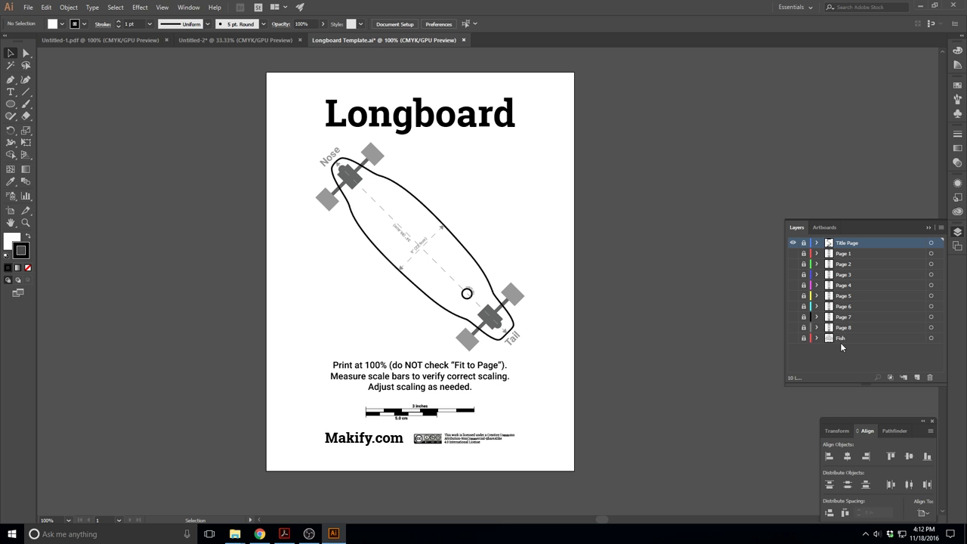
- Hide the Title Page layer and show the Page 1 layer to view the tiled longboard outline
click(794, 243)
click(793, 254)
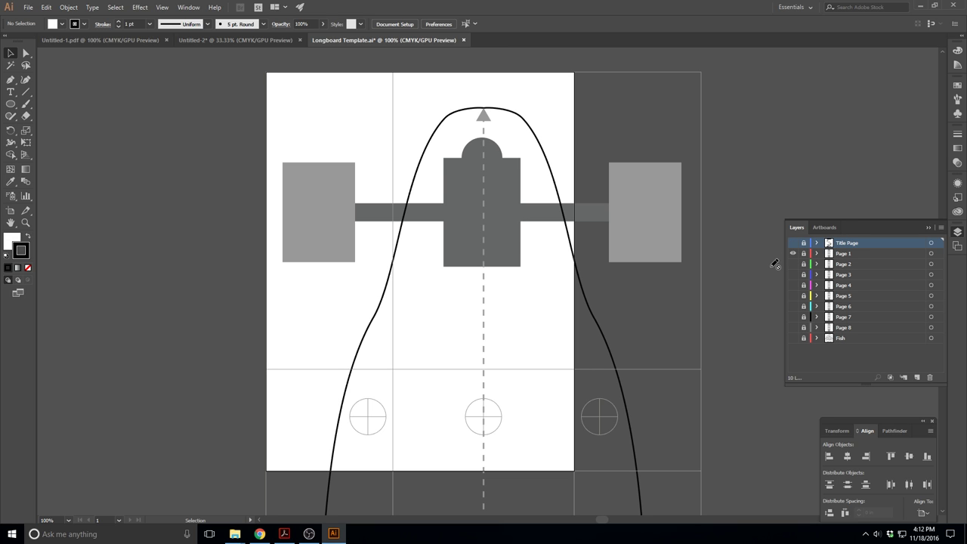
key(ctrl+minus)
key(ctrl+minus)
key(ctrl+minus)
scroll(729, 279, down, 5)
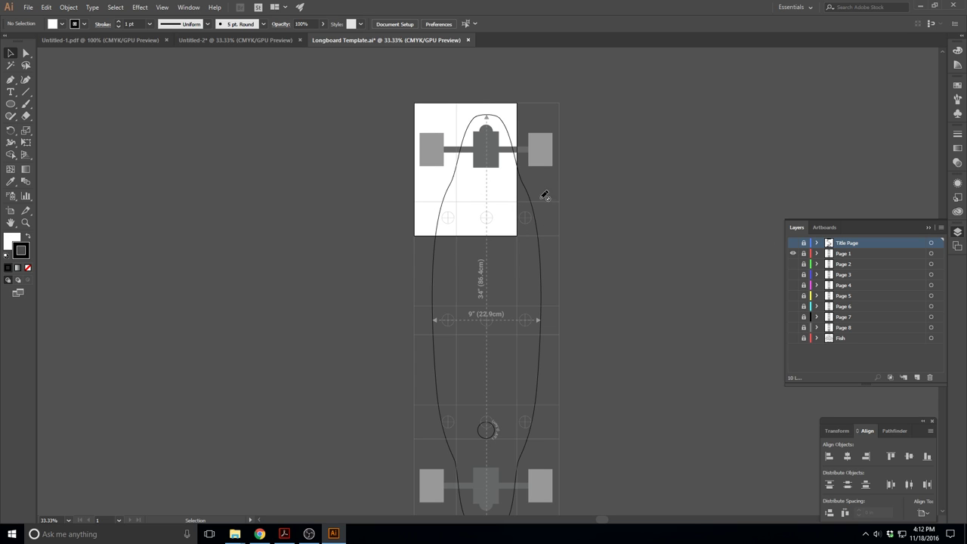
- Review the page tiles by showing layers Page 2 through Page 8 one at a time, and return to showing only Page 1
click(793, 258)
click(792, 264)
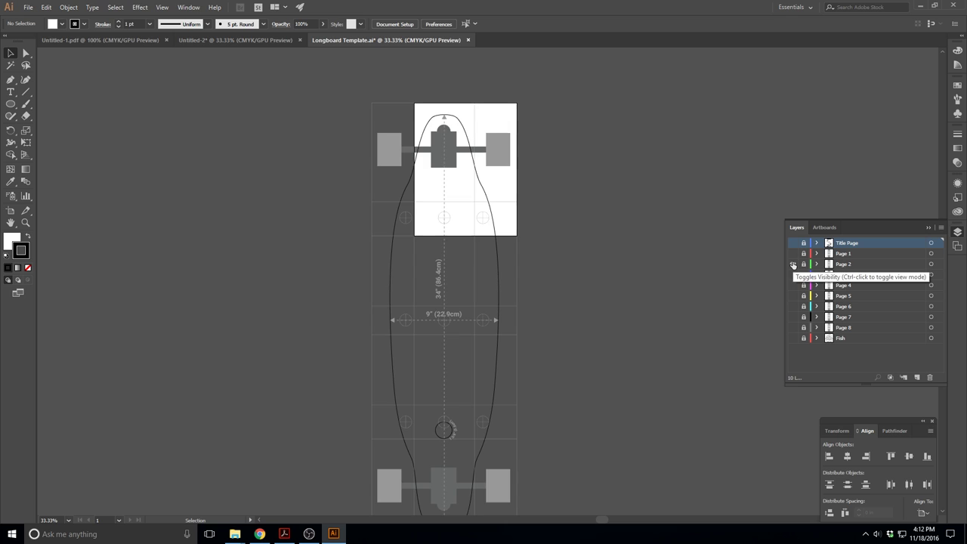
click(792, 264)
click(792, 275)
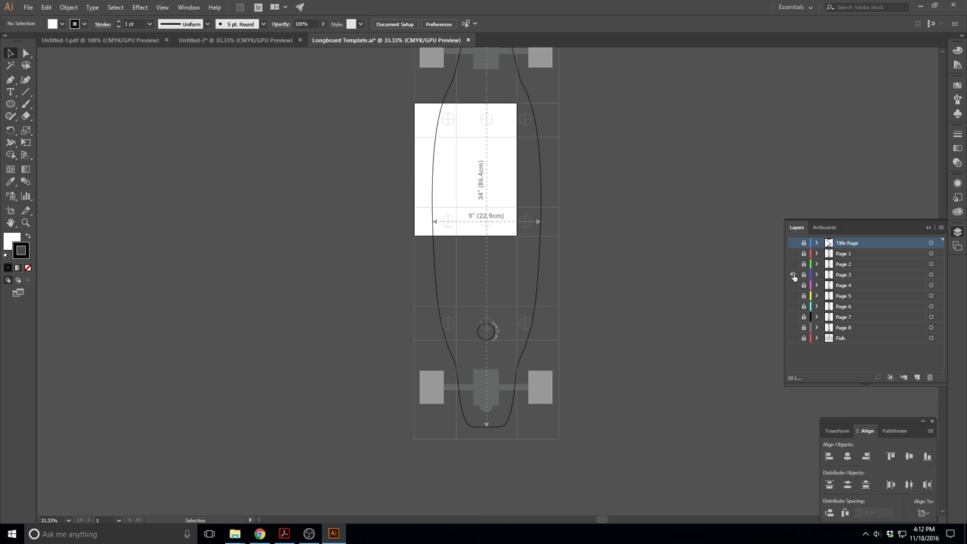
click(793, 275)
click(794, 286)
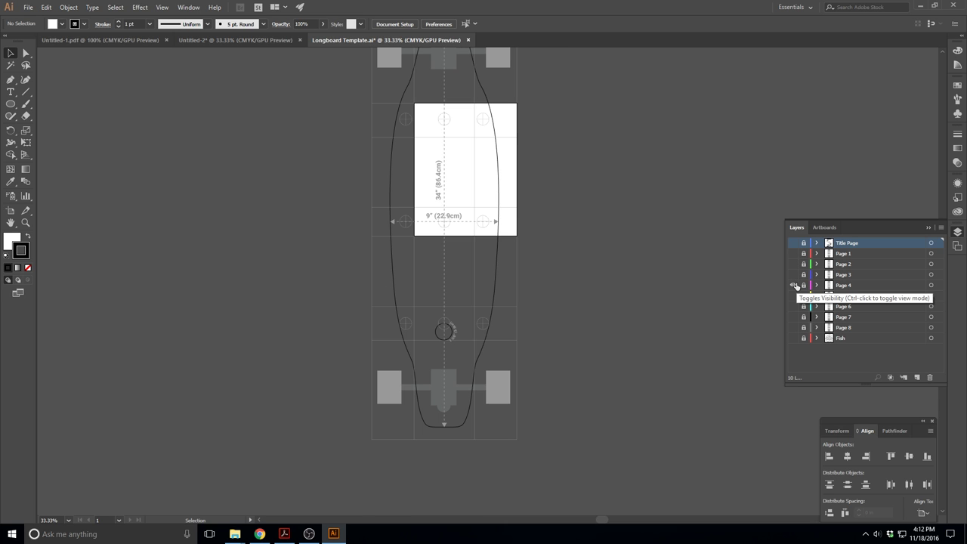
click(793, 286)
click(794, 296)
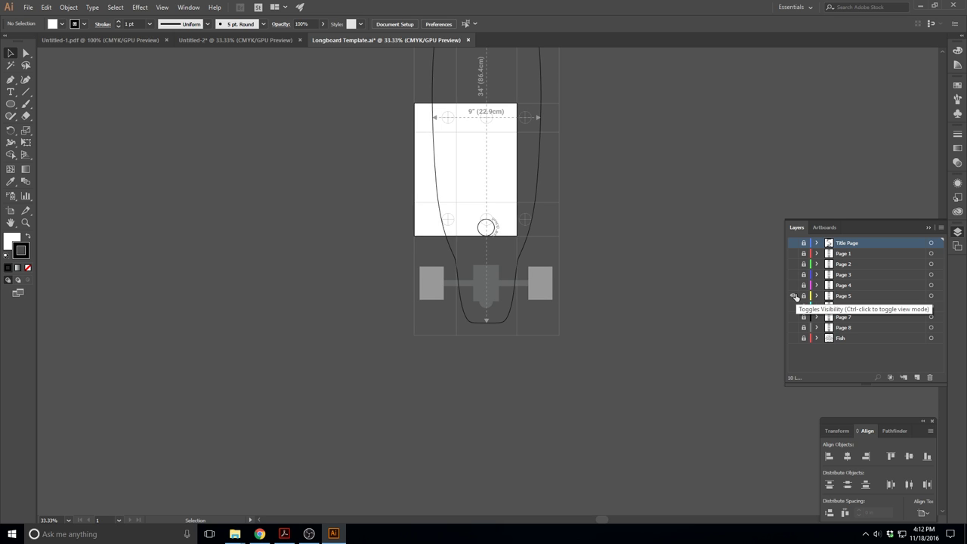
click(793, 296)
click(793, 307)
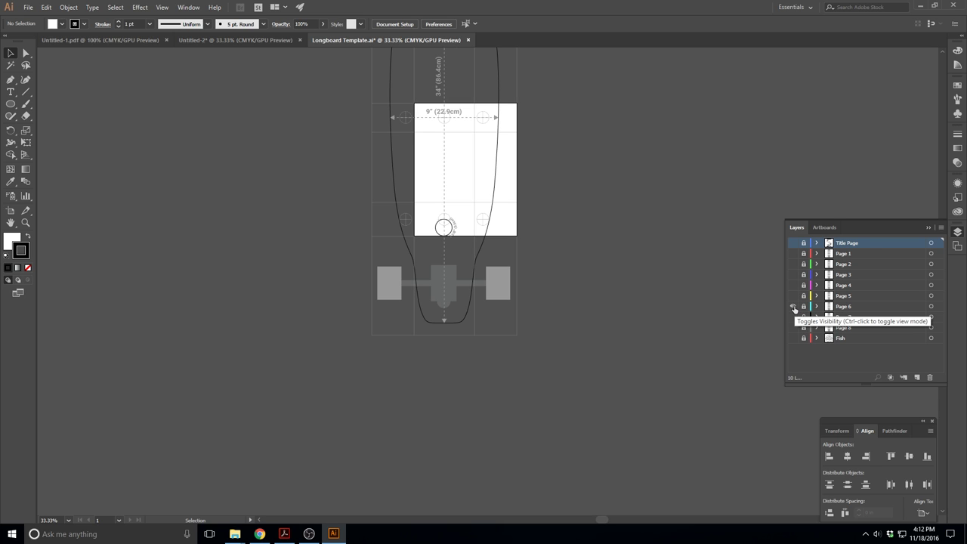
click(793, 307)
click(793, 317)
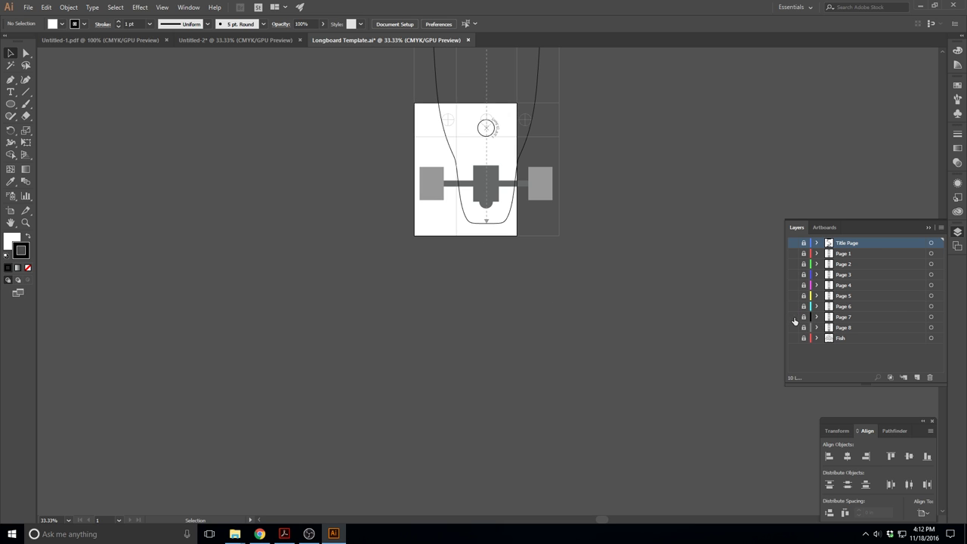
click(793, 317)
click(793, 328)
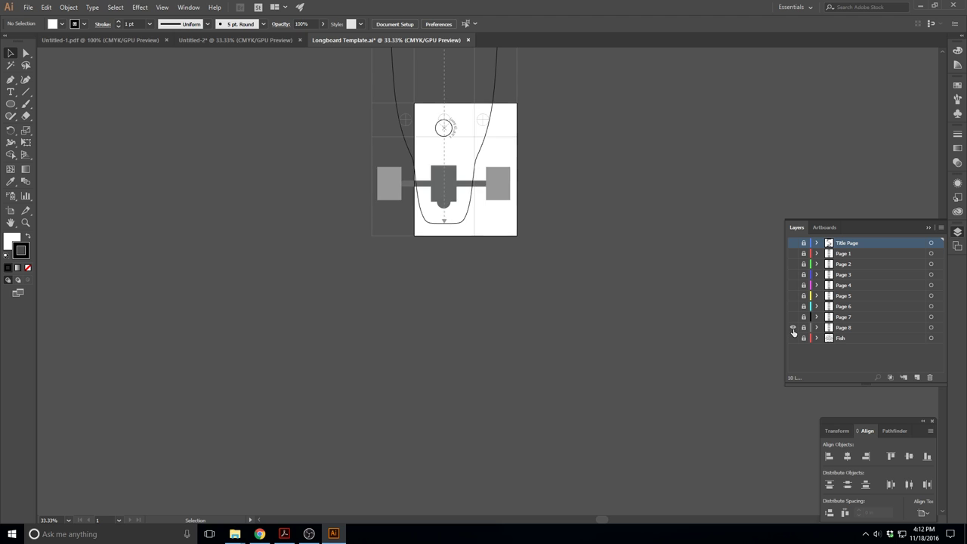
click(793, 255)
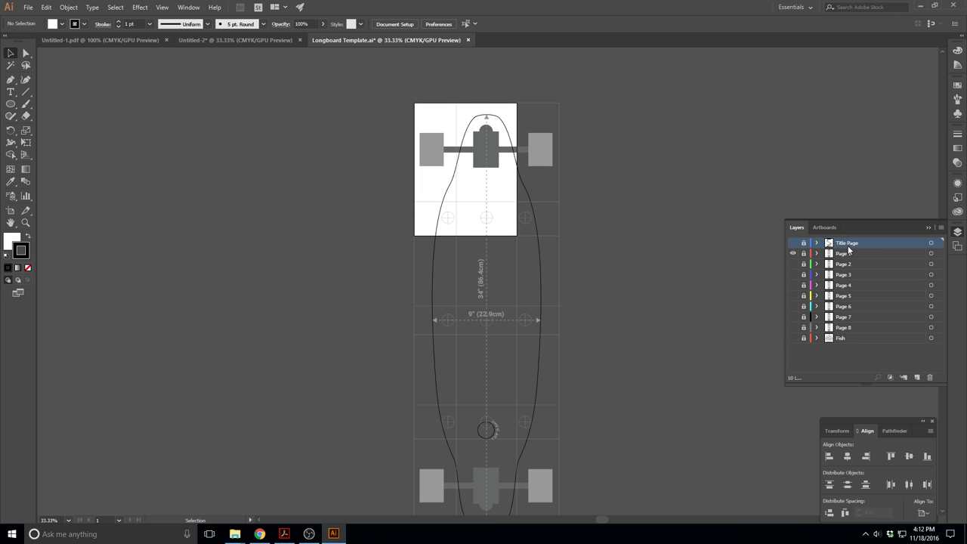
- Start saving the longboard template under the Adobe PDF (*.PDF) file type, and cancel the save
click(28, 6)
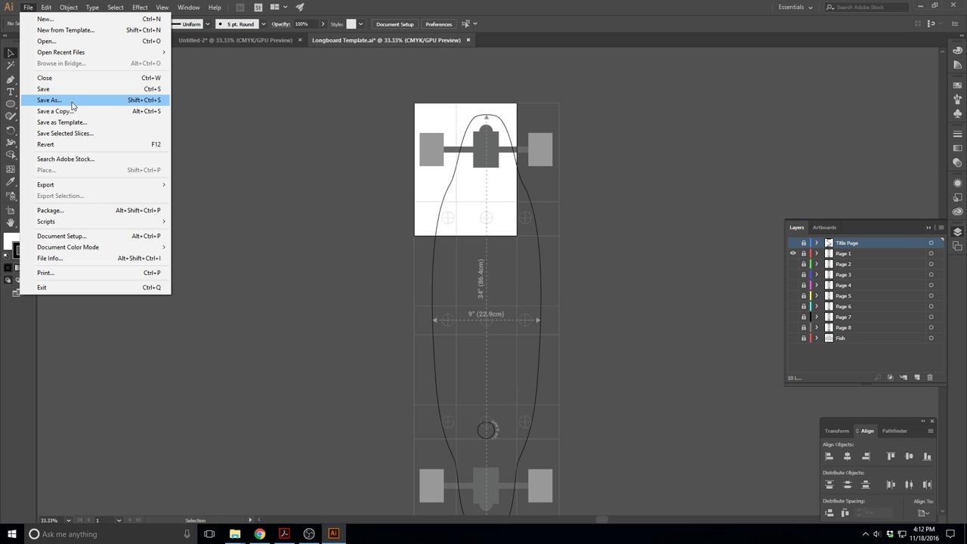
click(605, 109)
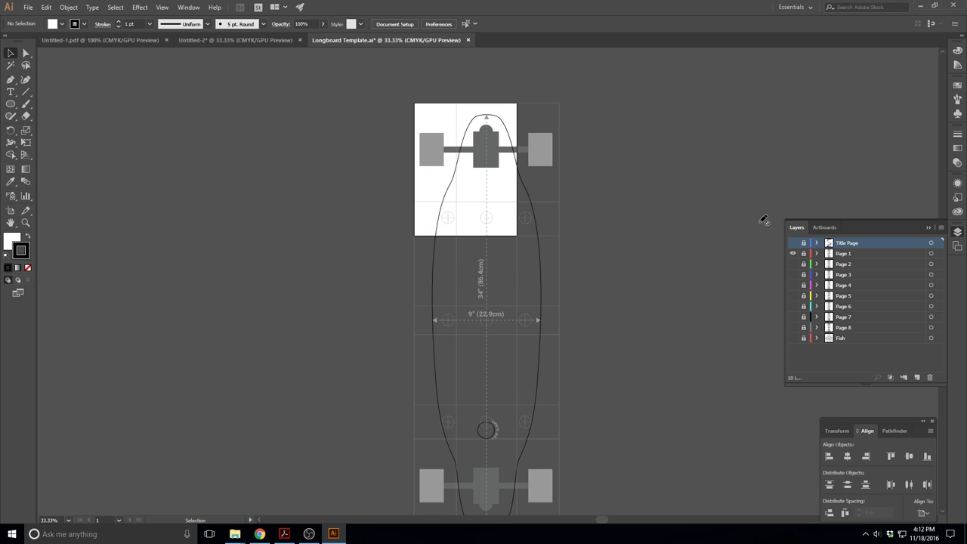
click(28, 7)
click(80, 101)
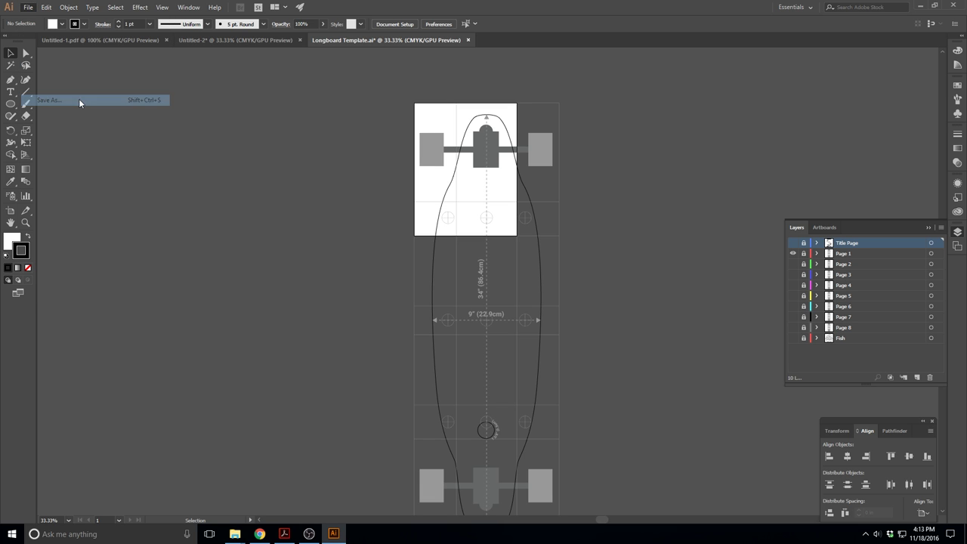
click(200, 312)
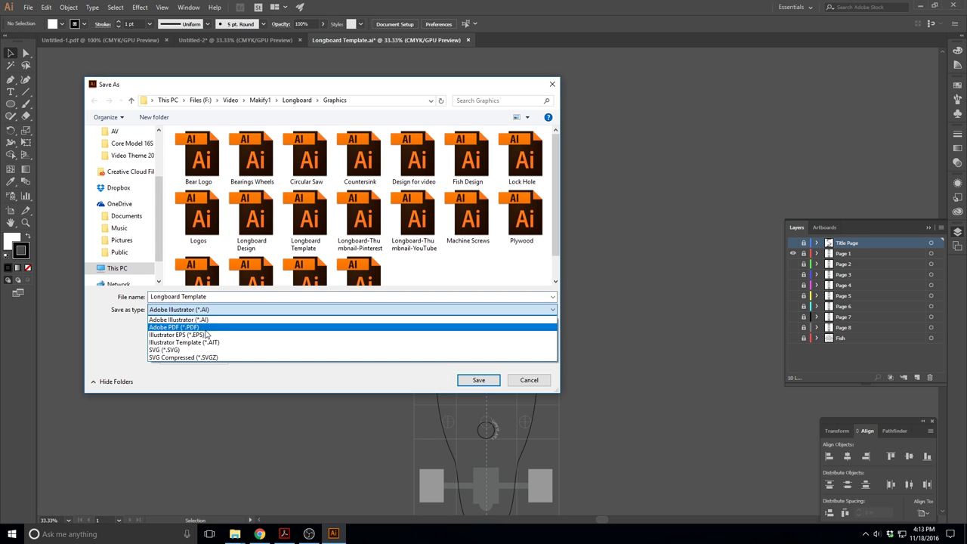
click(208, 325)
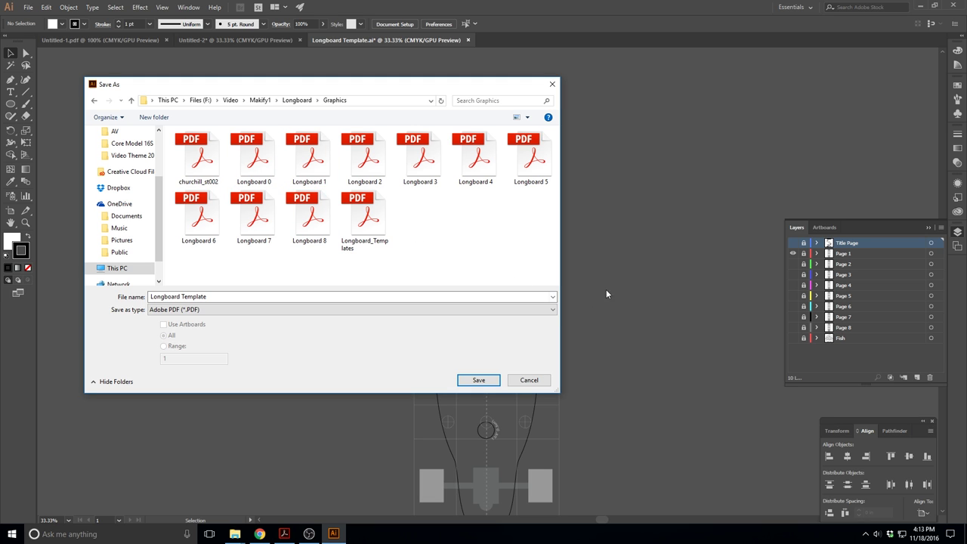
click(529, 380)
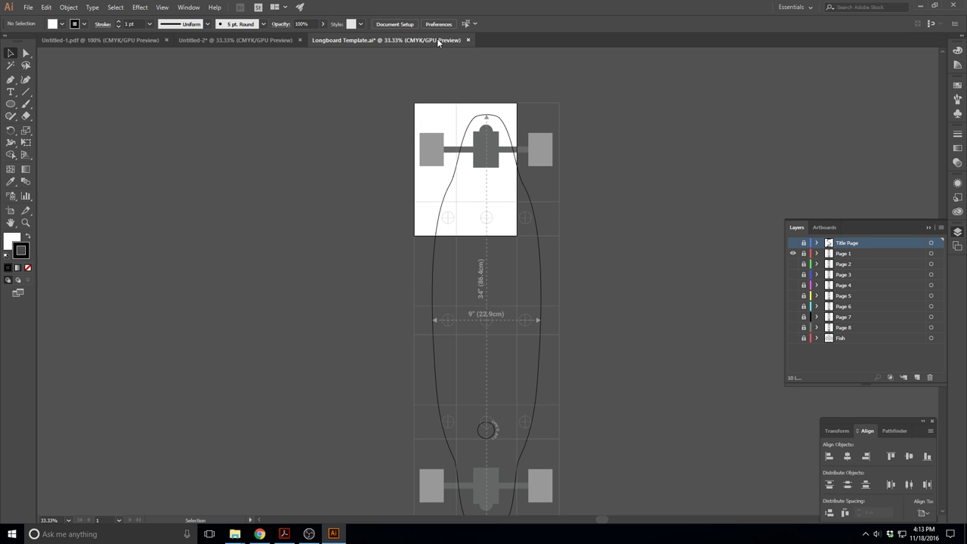
- In the Untitled-2 document, add an anchor point on the fish outline's upper left edge and pull it inward
click(126, 43)
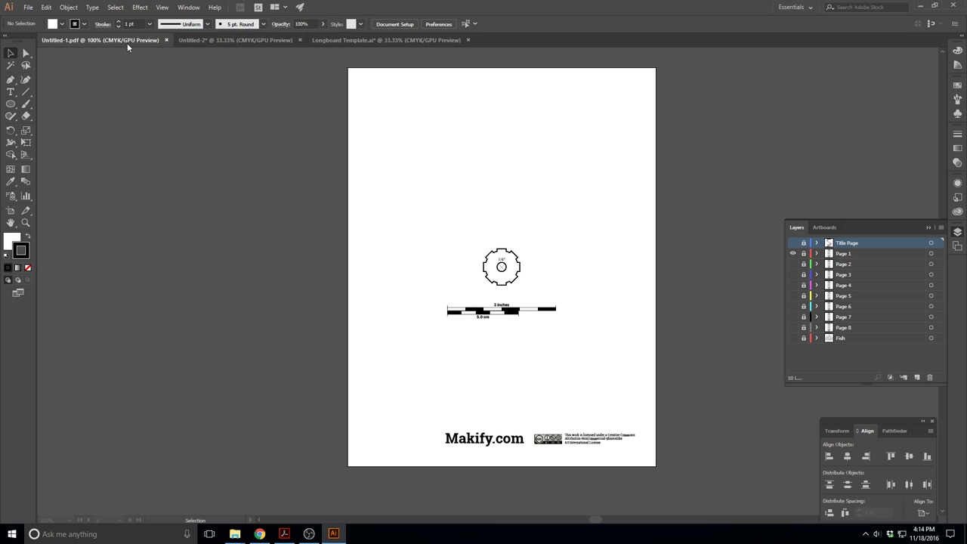
click(210, 43)
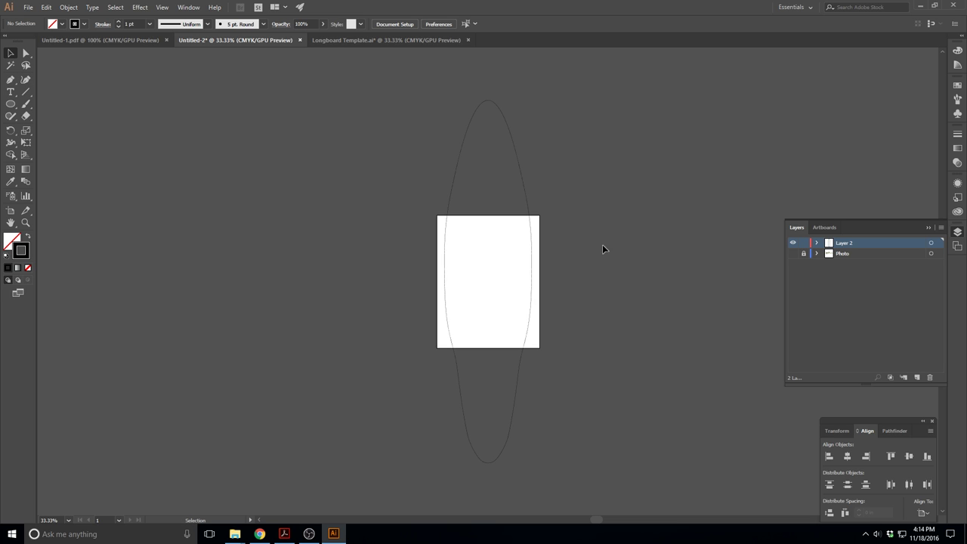
click(456, 189)
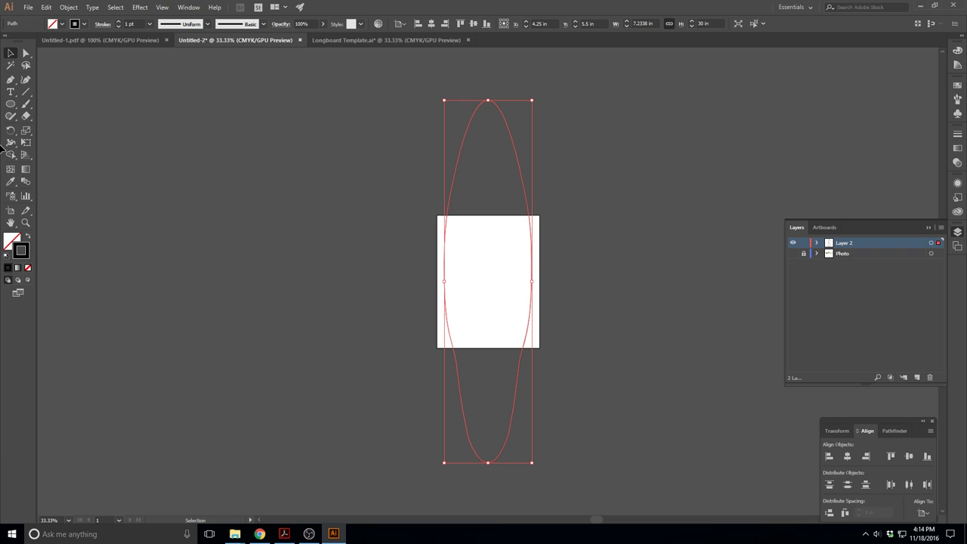
click(12, 80)
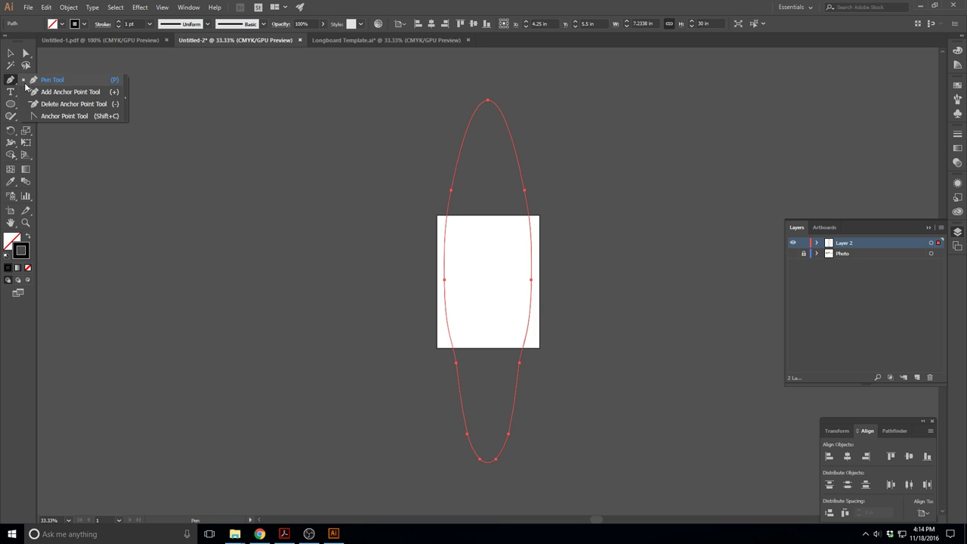
click(59, 92)
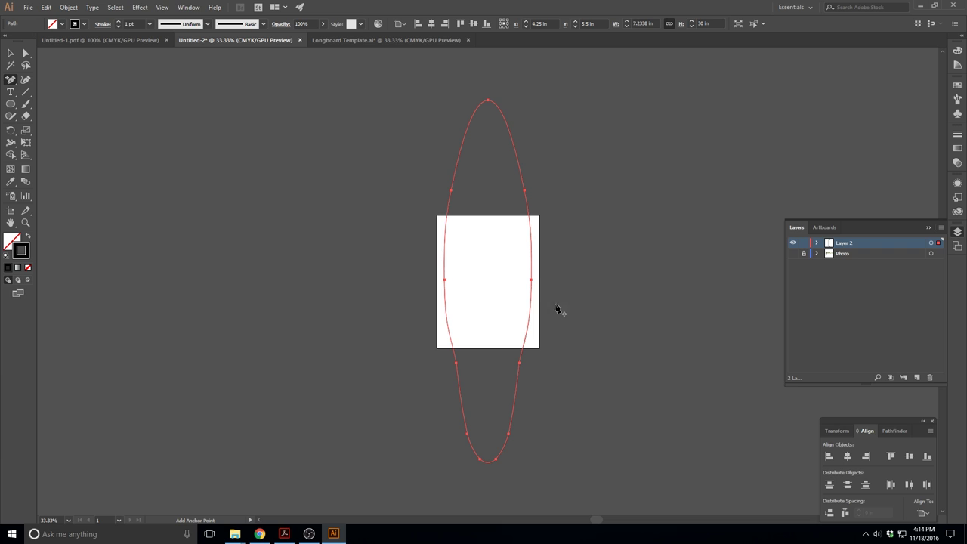
click(463, 145)
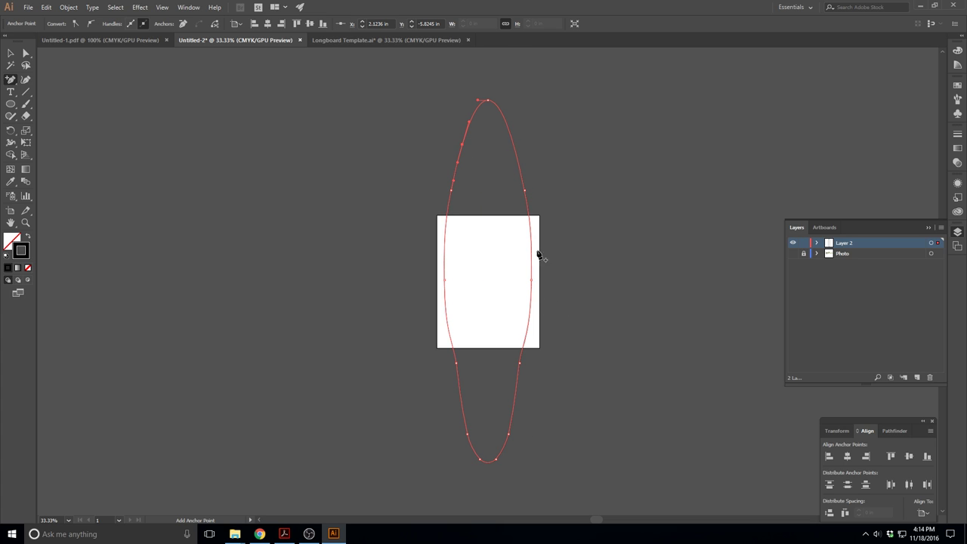
click(25, 53)
drag(460, 147, 473, 150)
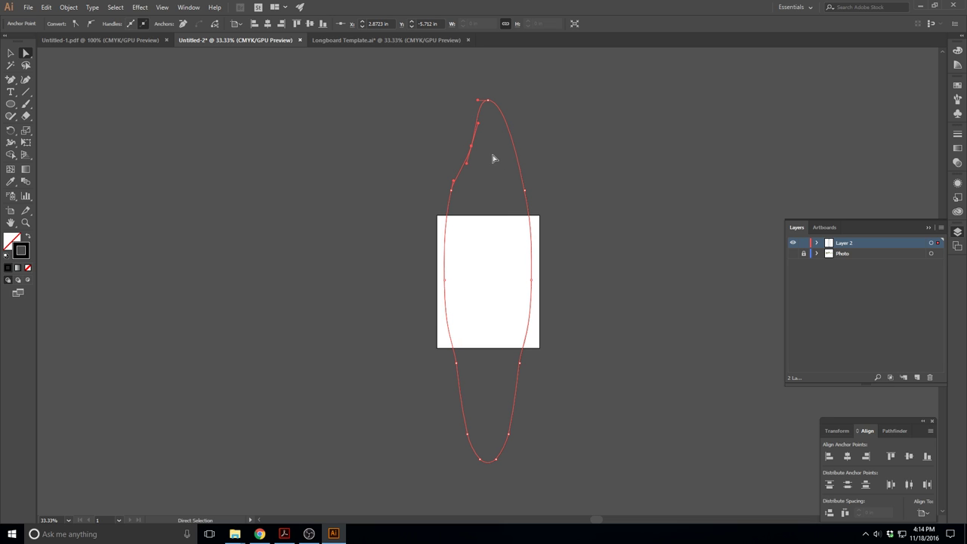
- Delete the added anchor point from the outline's upper left edge and return to the Selection tool
drag(11, 79, 53, 108)
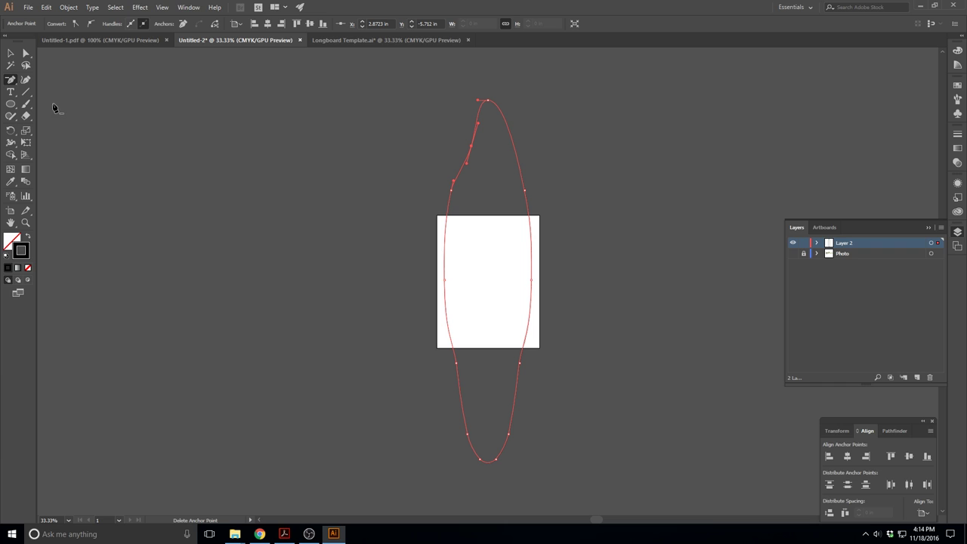
click(474, 149)
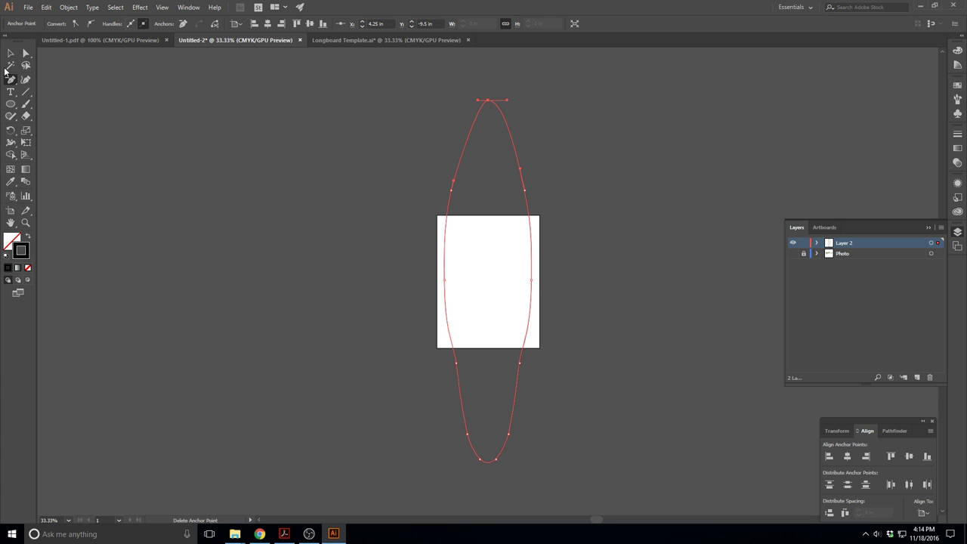
click(10, 54)
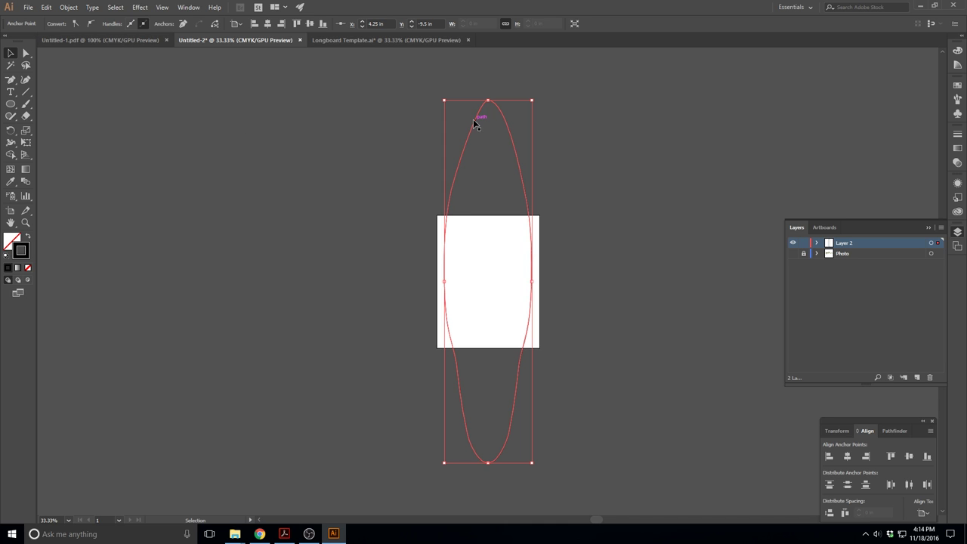
- Set up an export of the Untitled-1.pdf document with SVG (*.SVG) as the file type
click(127, 38)
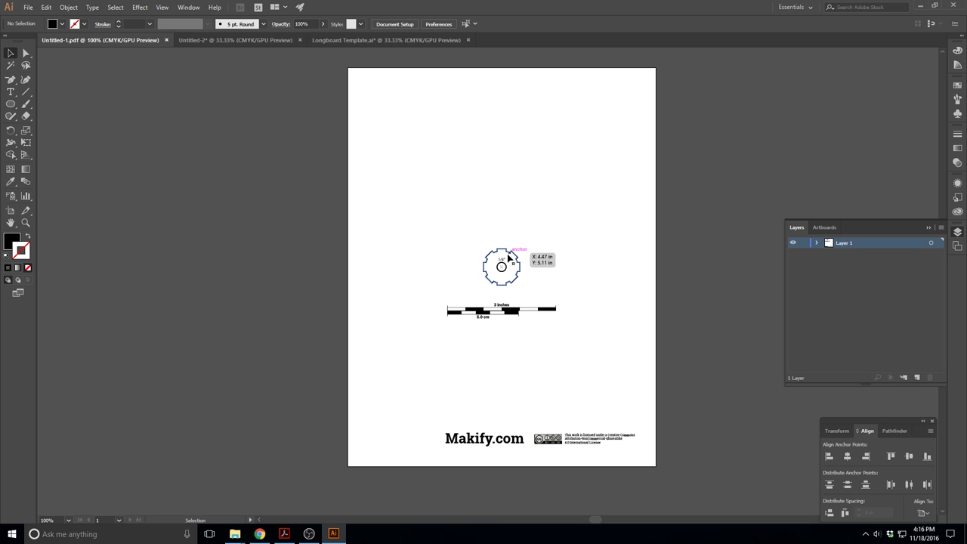
click(29, 8)
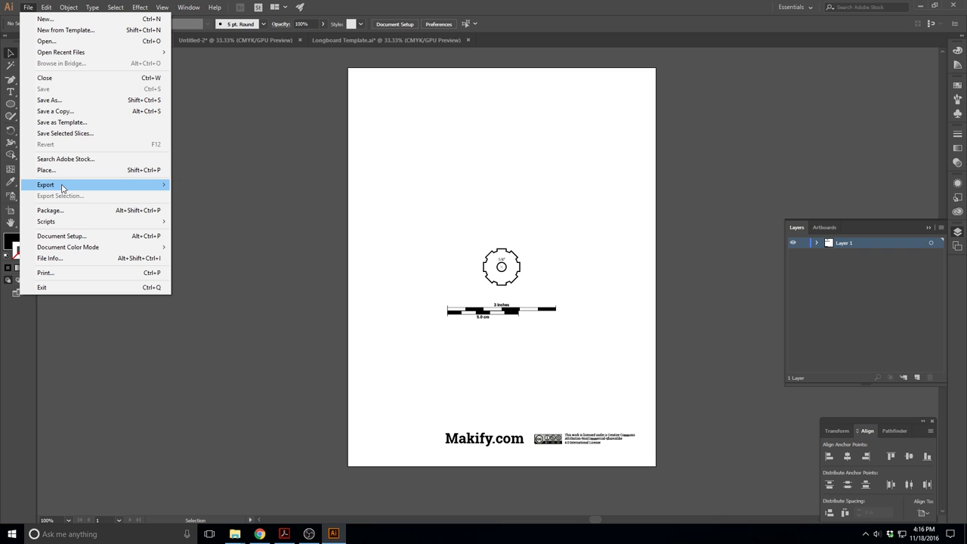
mouse_move(63, 188)
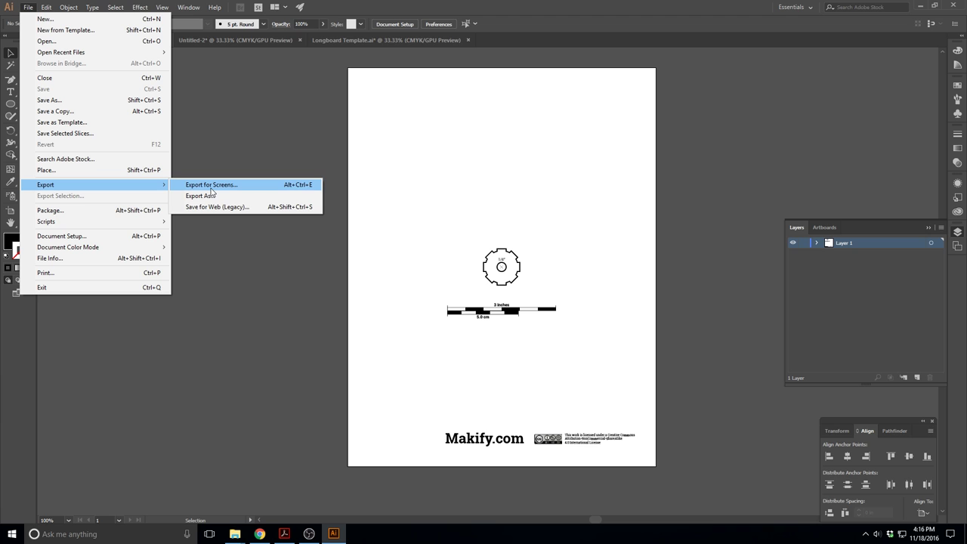
click(207, 196)
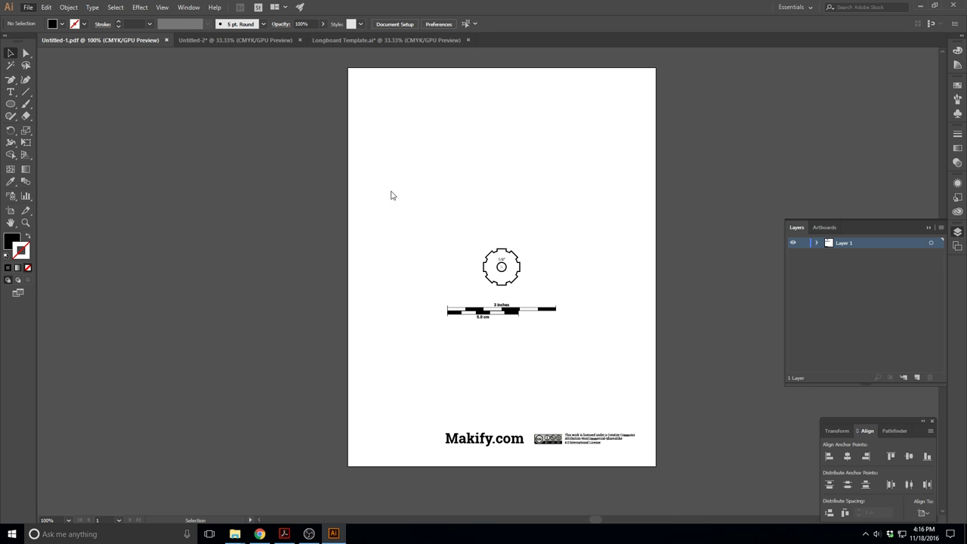
click(233, 311)
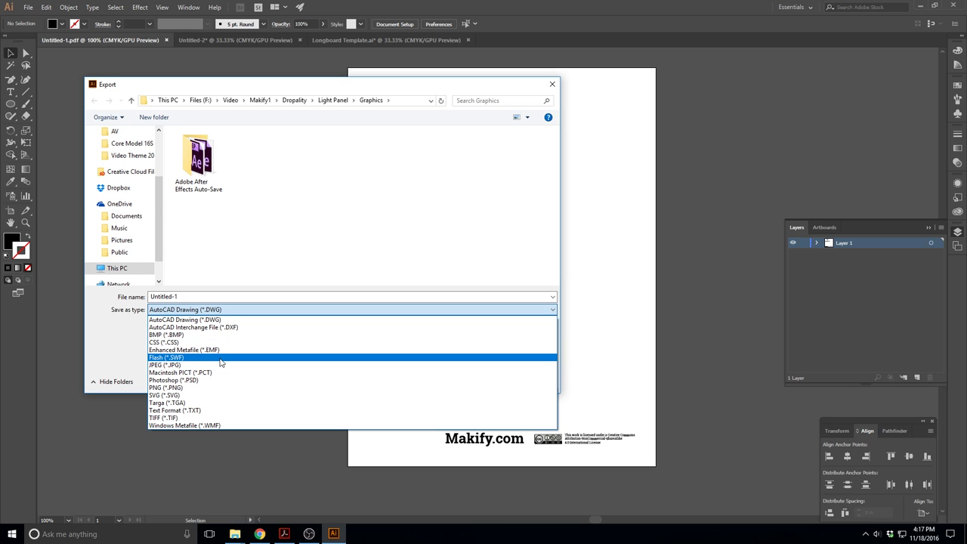
click(172, 396)
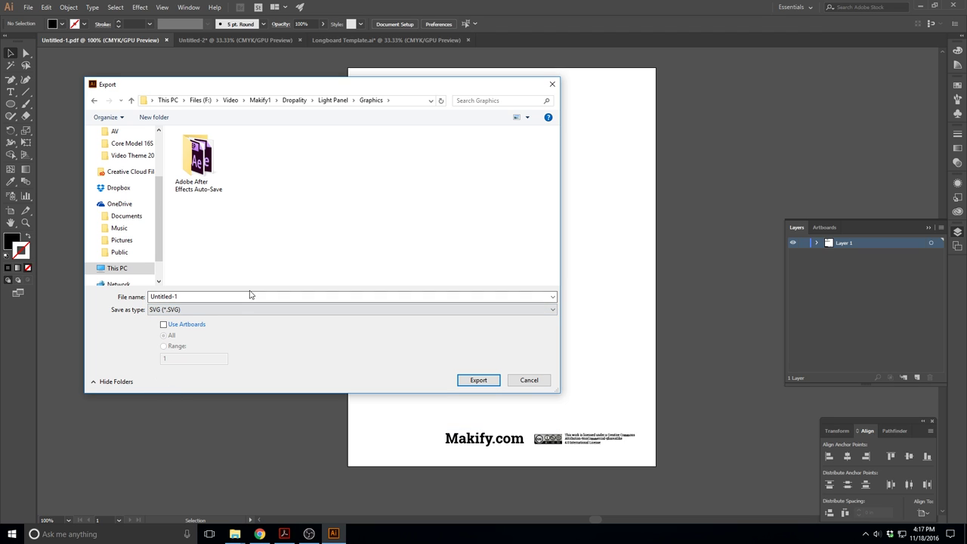